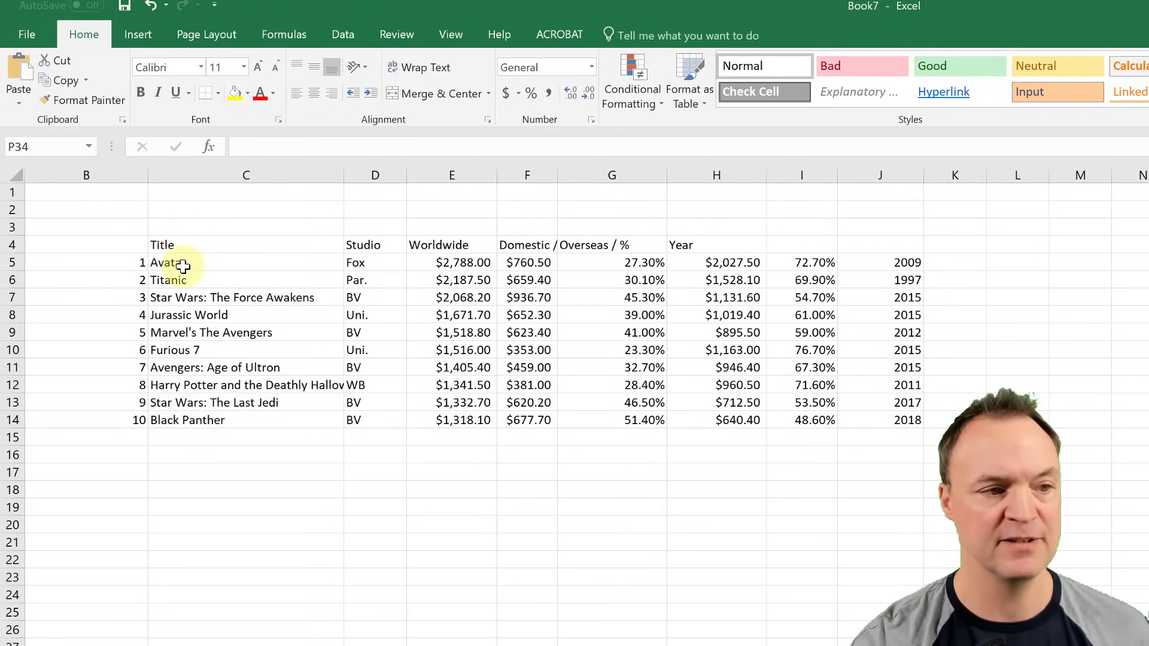
# Step: Select the movie data C5:J14 and preview Quick Analysis formatting and Totals suggestions
pyautogui.click(176, 262)
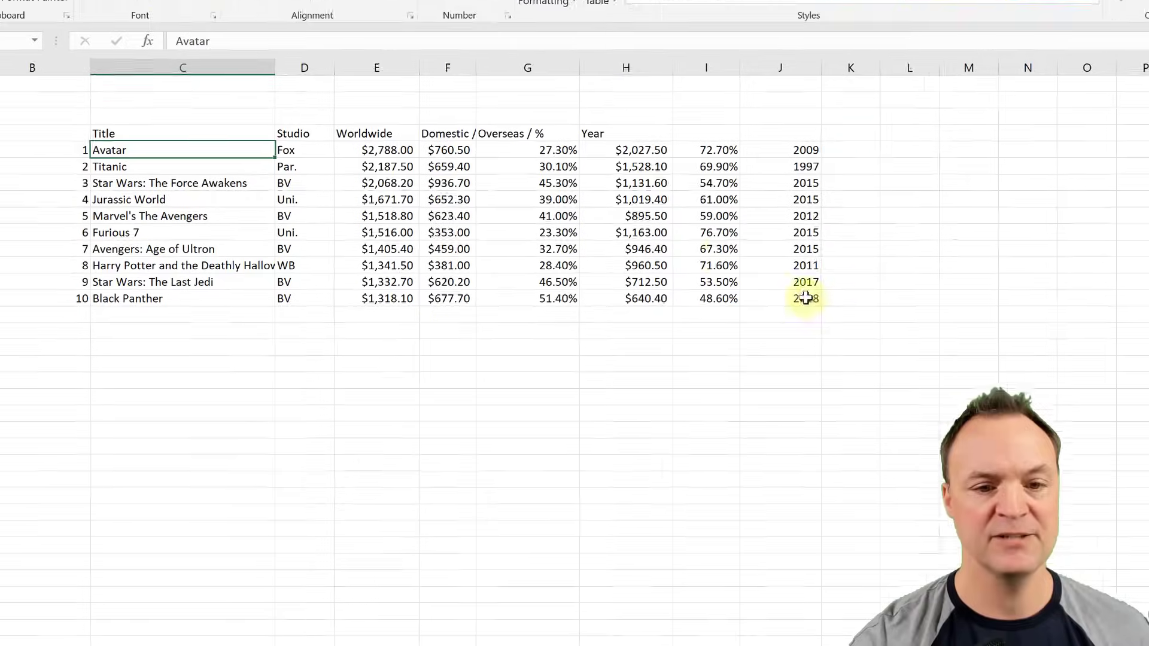
pyautogui.moveTo(215, 140); pyautogui.dragTo(806, 296)
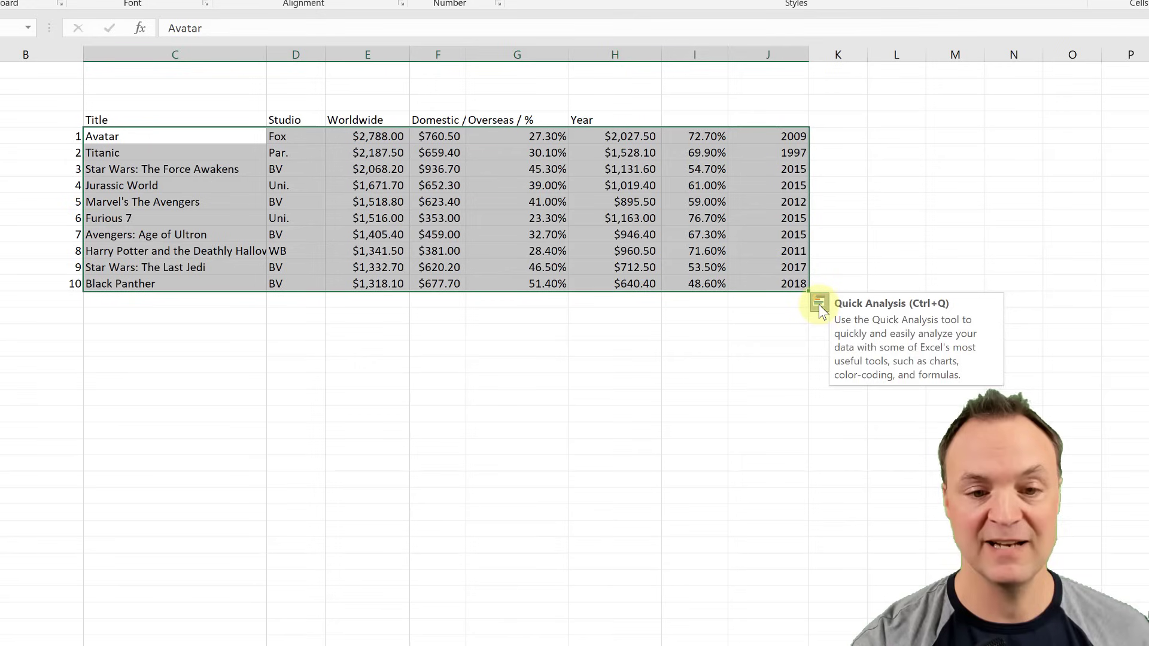
pyautogui.click(820, 306)
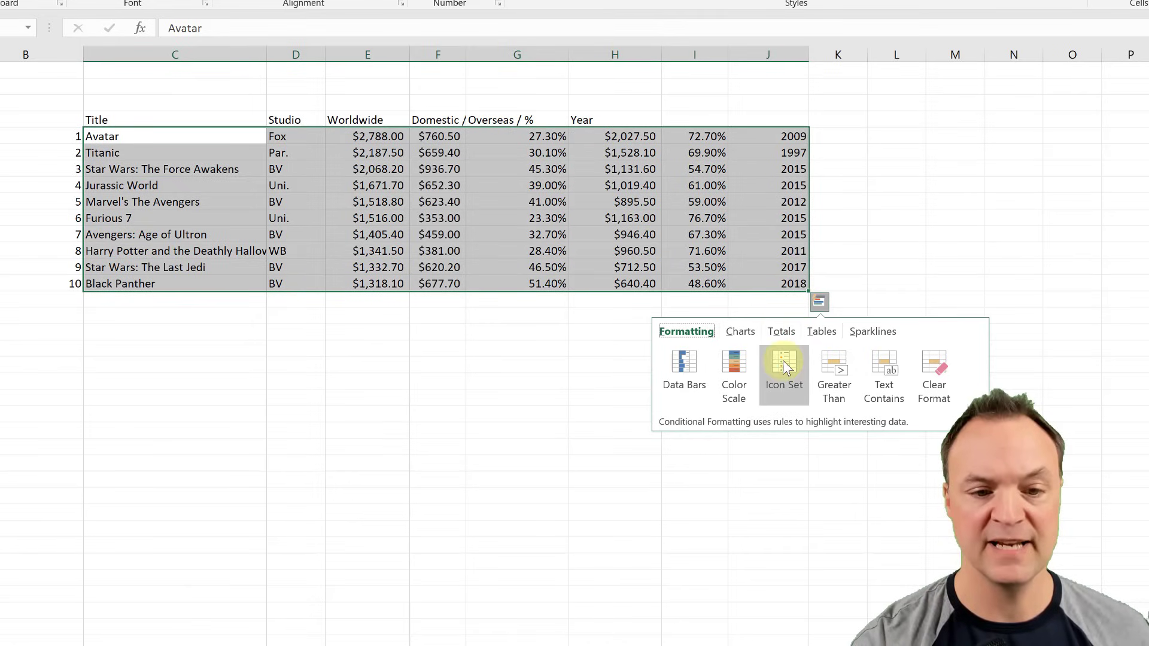
pyautogui.click(780, 338)
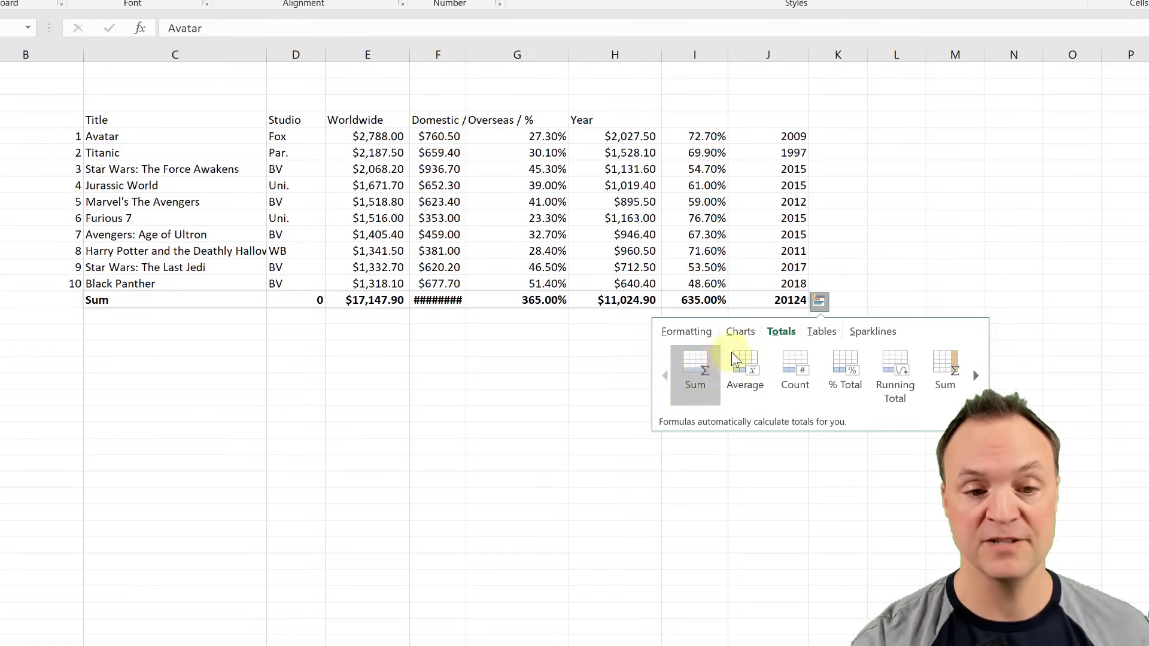
# Step: Preview a Stacked Bar chart of the movies from the Quick Analysis chart suggestions
pyautogui.click(748, 340)
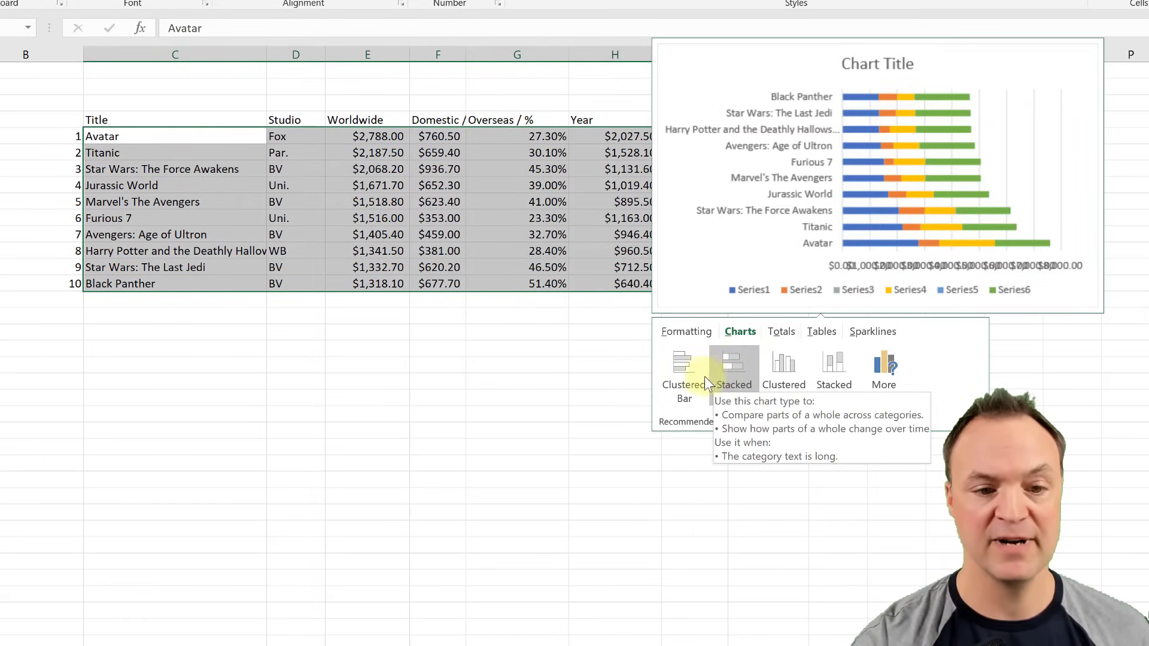
pyautogui.click(810, 375)
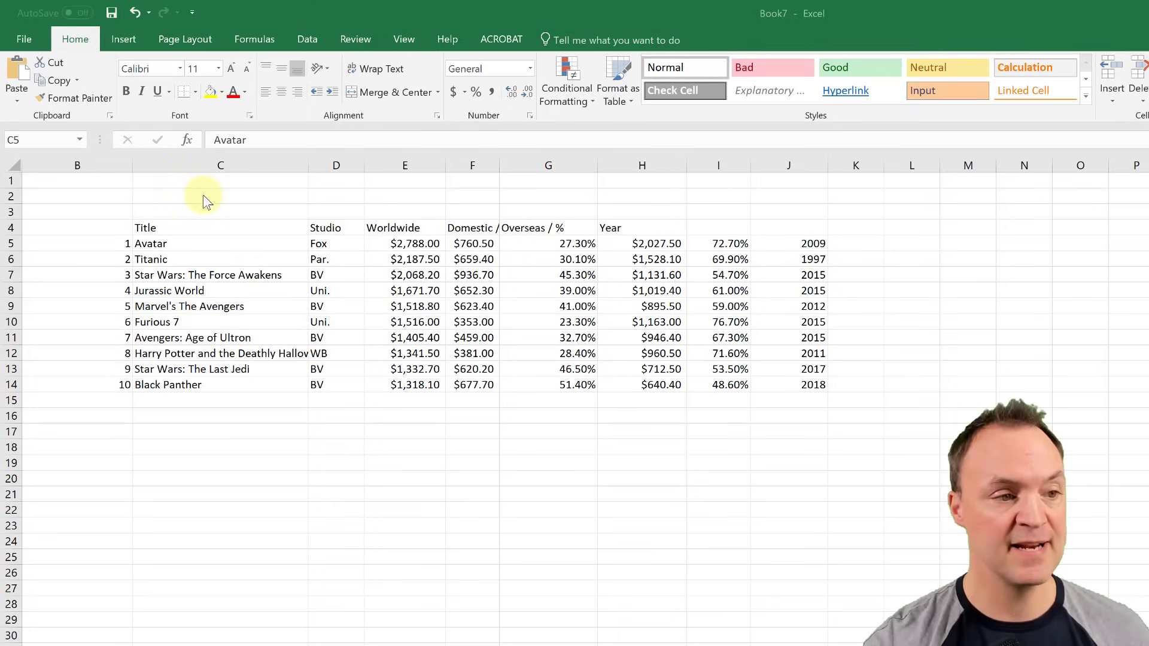
# Step: Add filter dropdowns to every movie table header in row 4 from the Data tab
pyautogui.click(178, 242)
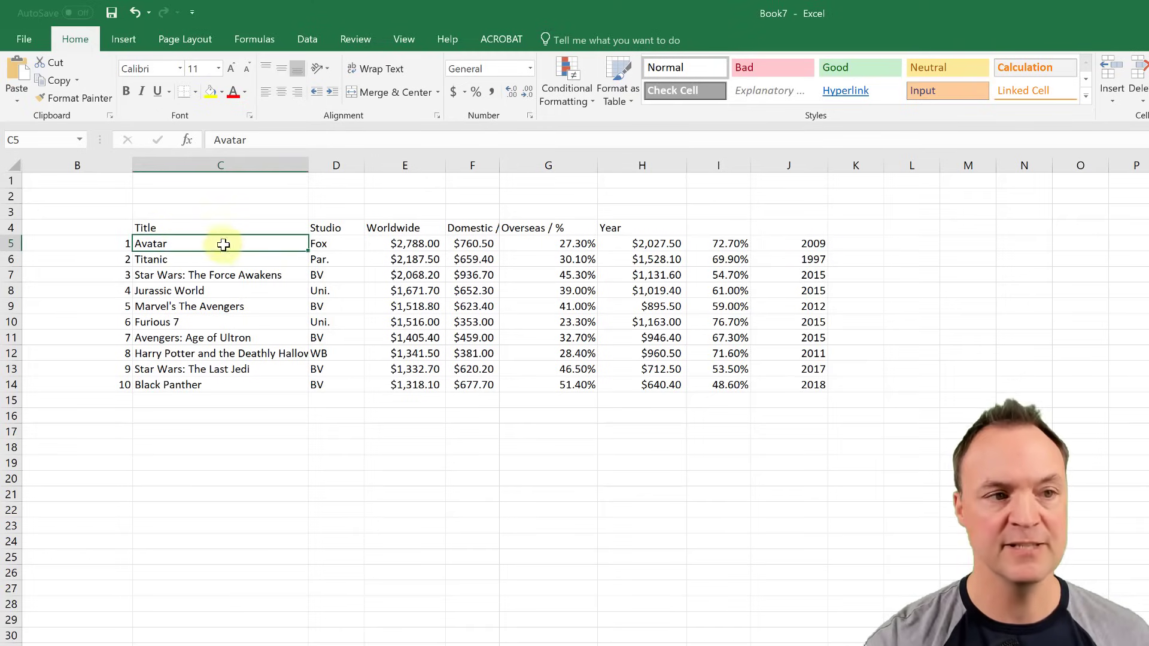
pyautogui.click(307, 41)
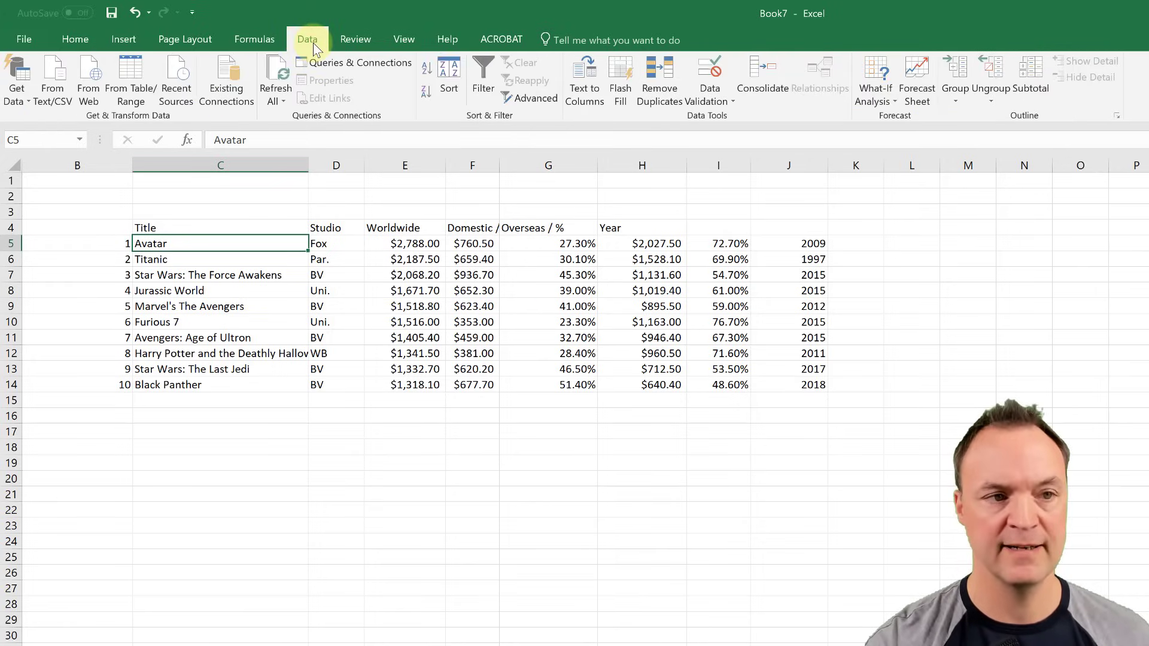
pyautogui.click(482, 70)
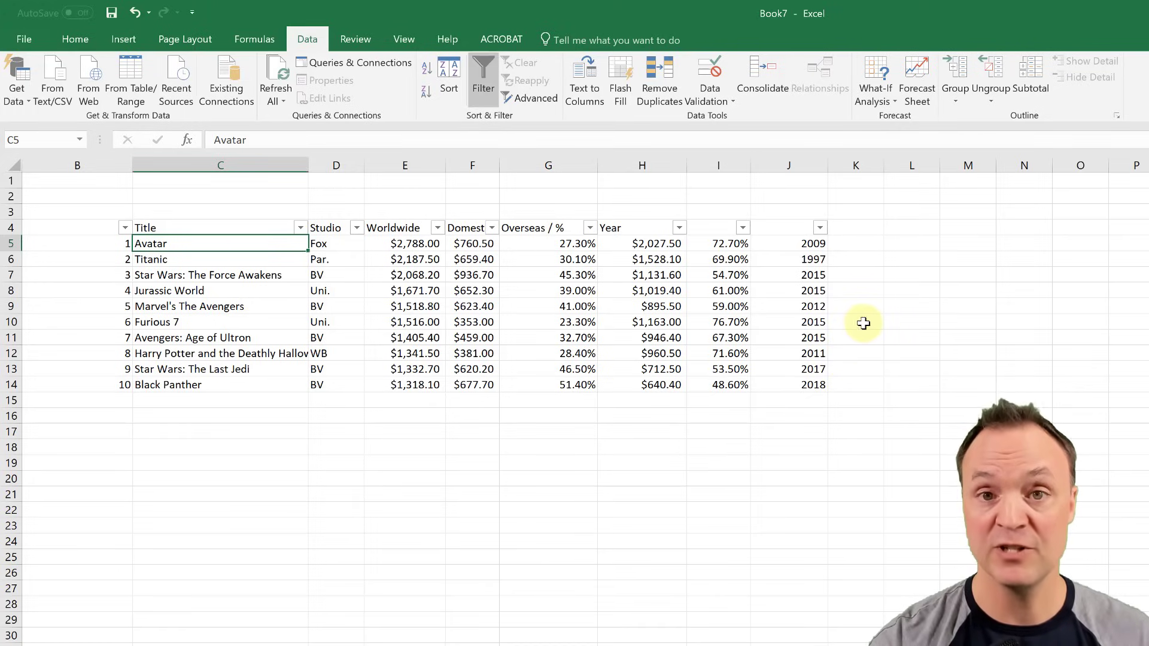
pyautogui.click(819, 227)
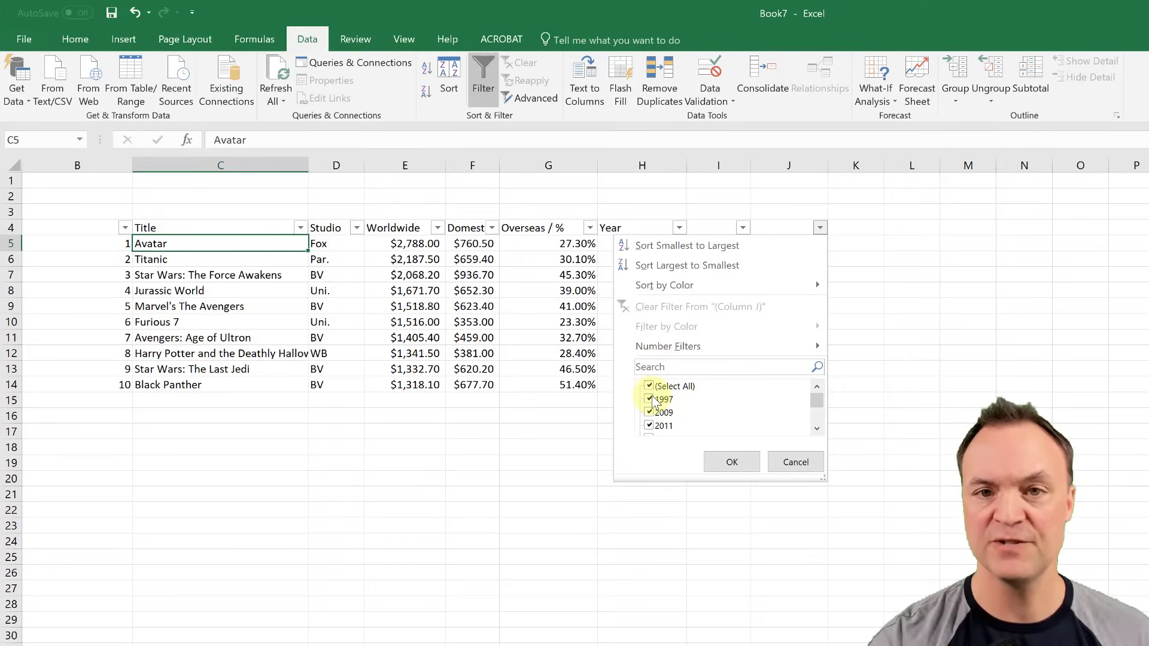
pyautogui.click(649, 387)
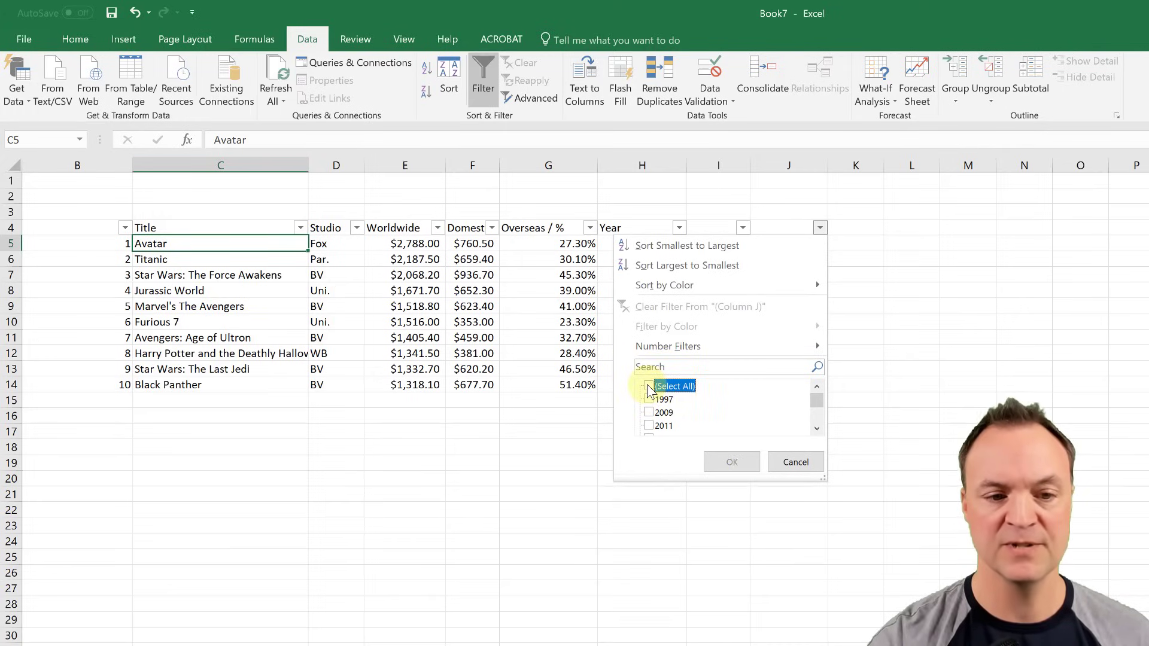
pyautogui.click(649, 427)
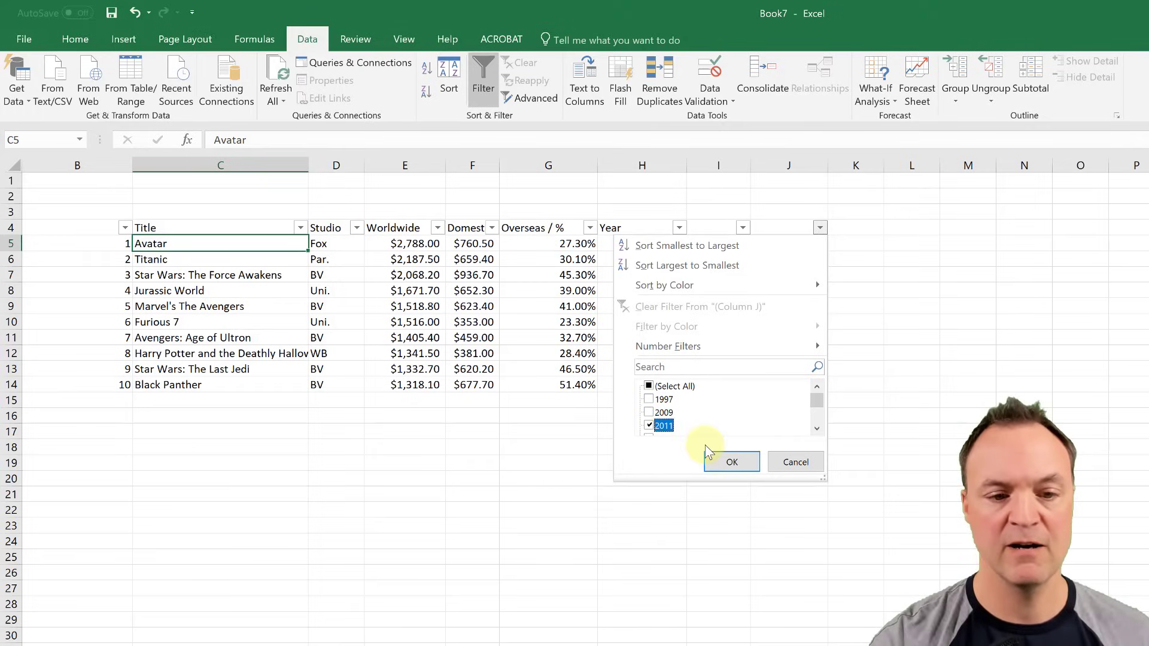
pyautogui.click(731, 462)
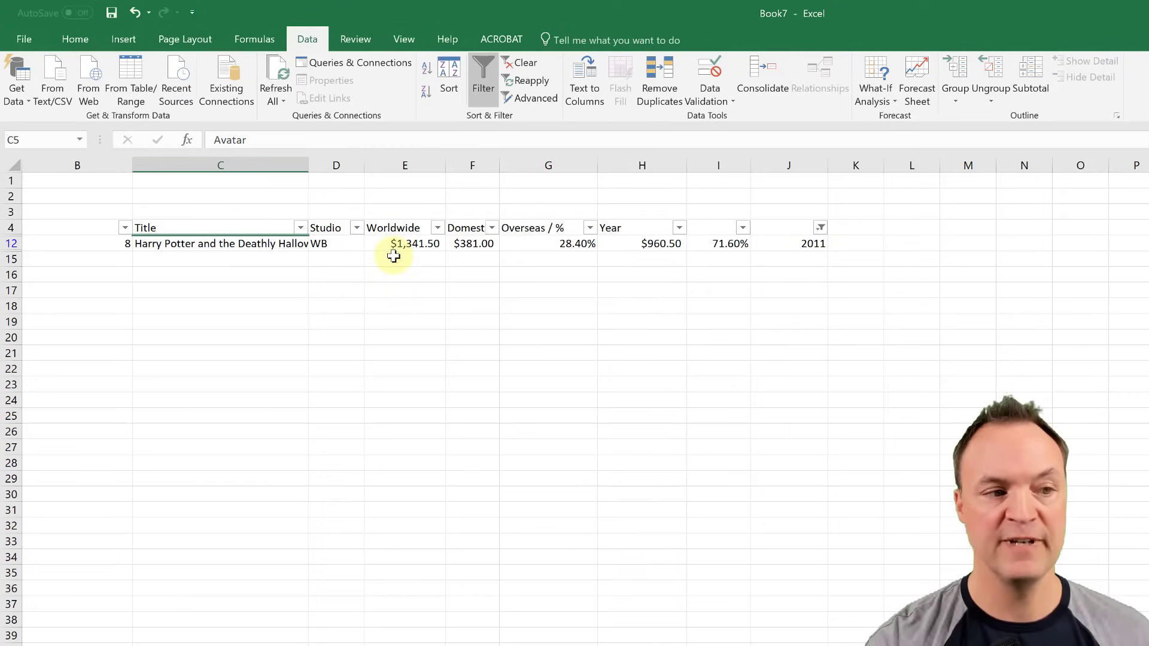
pyautogui.click(820, 229)
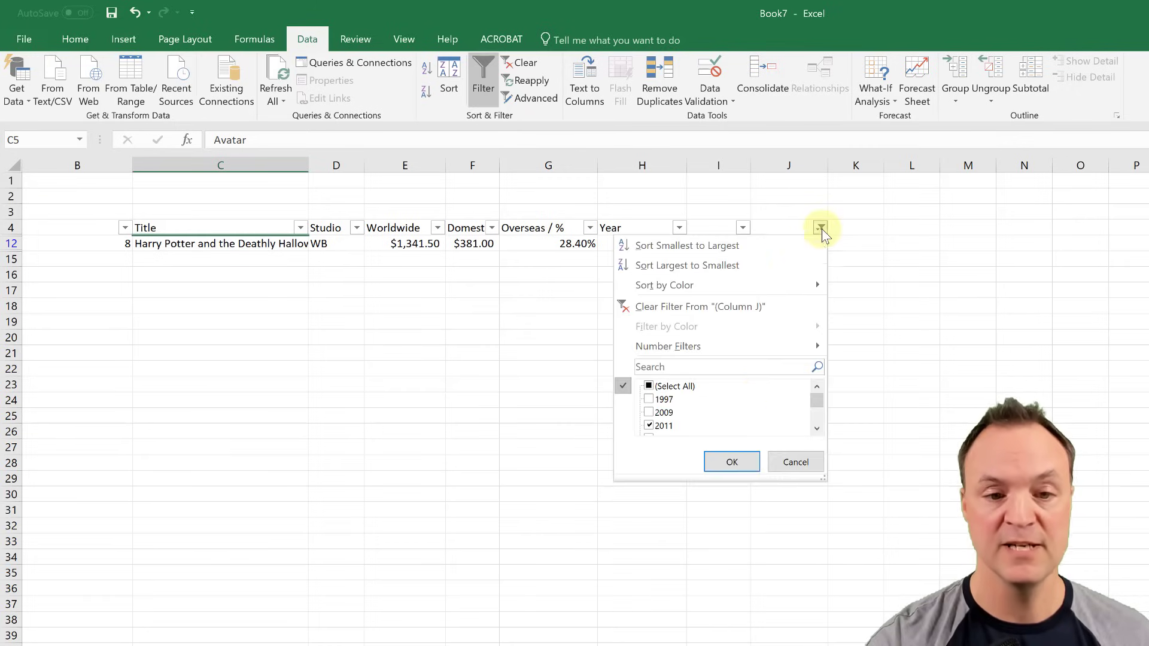
pyautogui.click(649, 385)
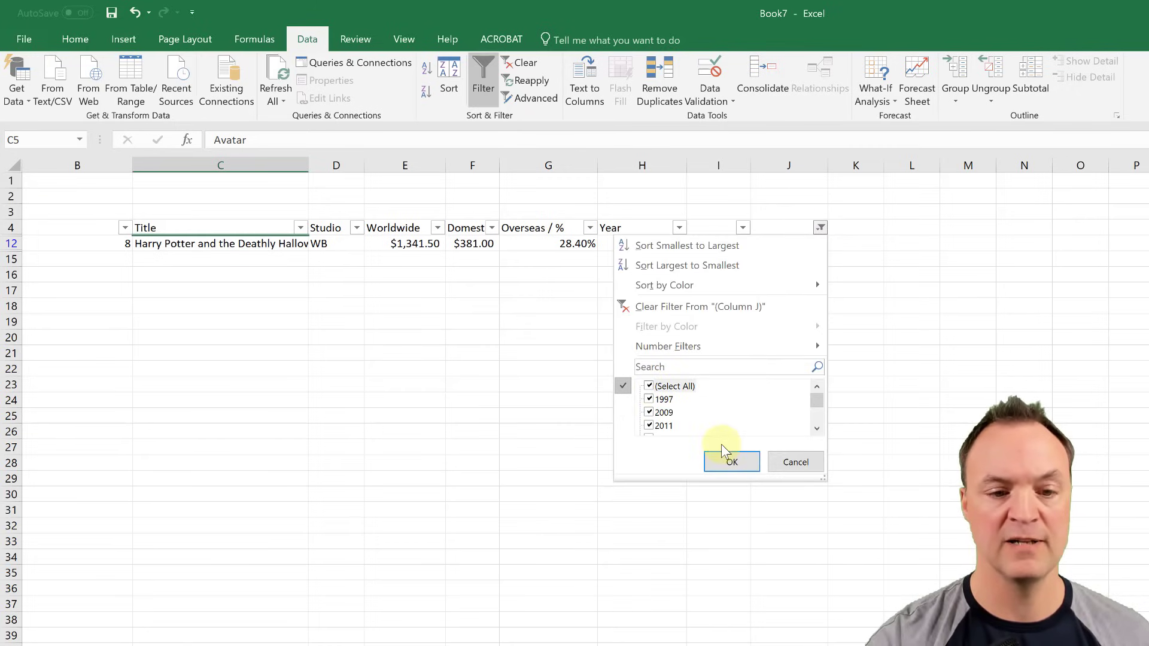
pyautogui.click(732, 456)
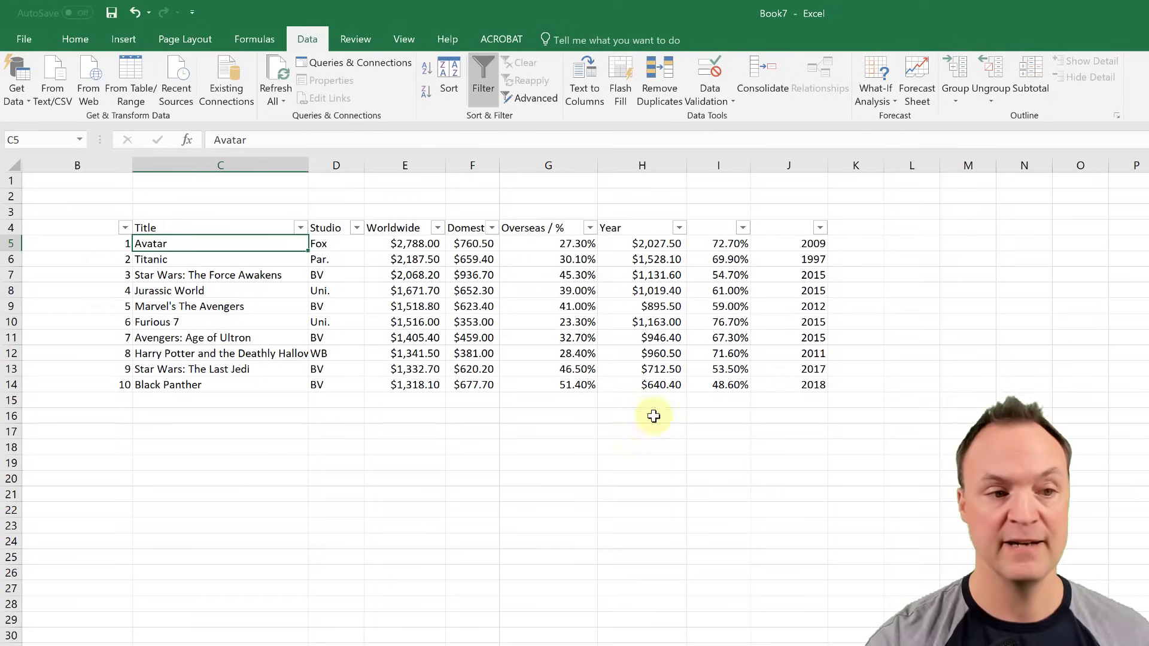
pyautogui.click(357, 228)
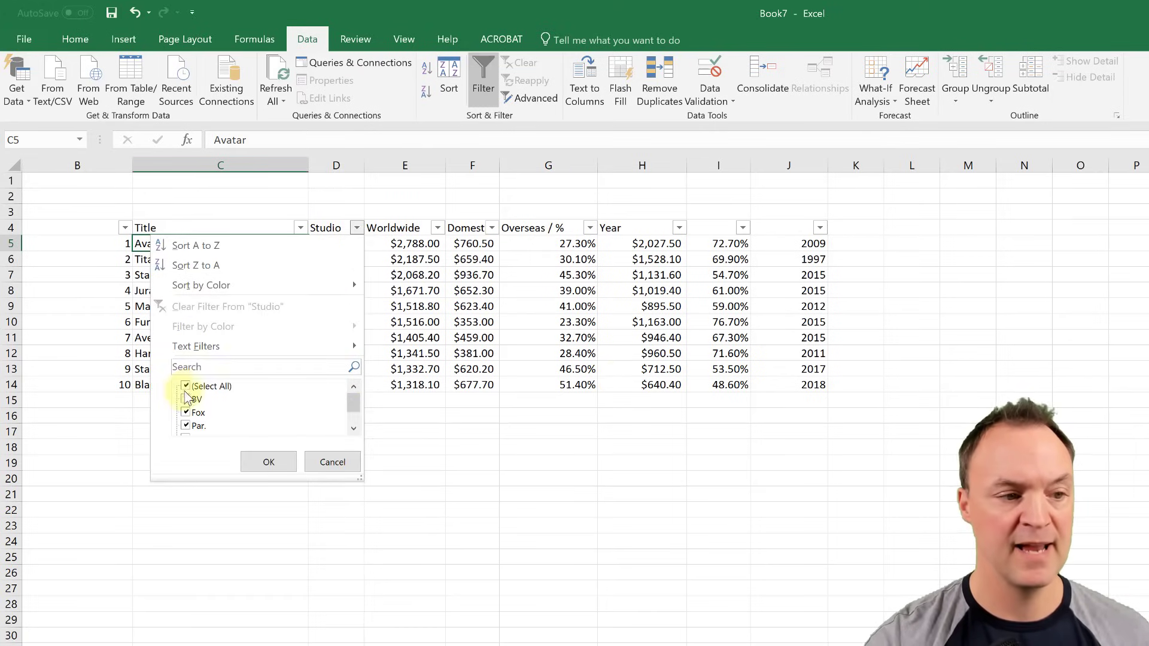
pyautogui.click(185, 386)
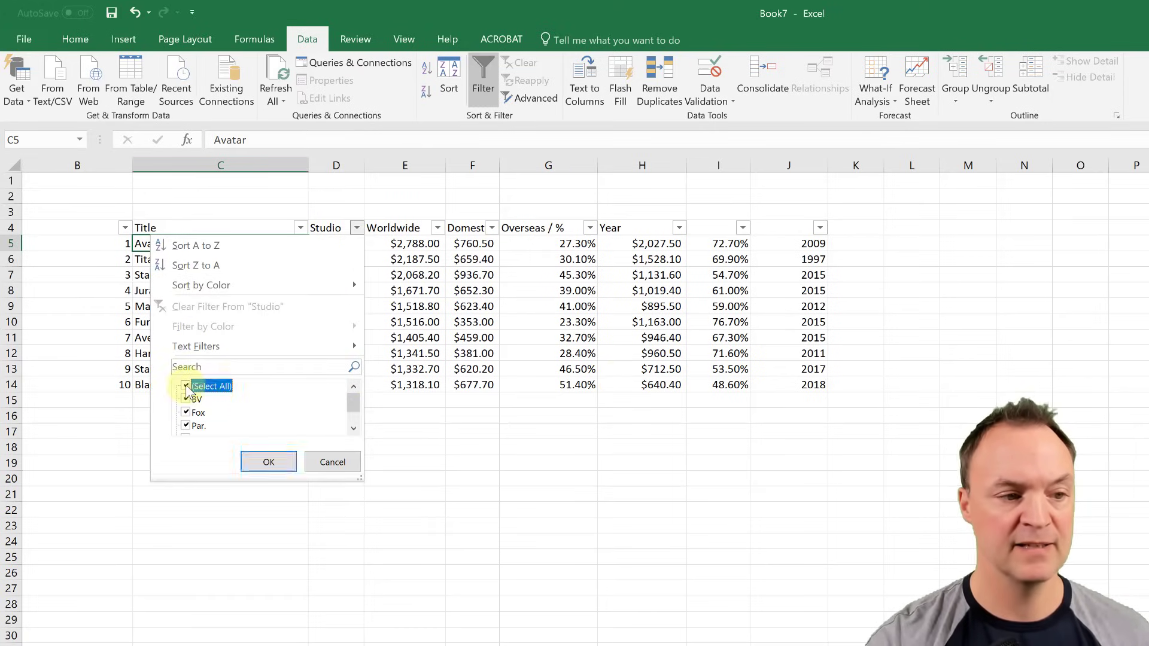
pyautogui.click(185, 425)
pyautogui.click(268, 462)
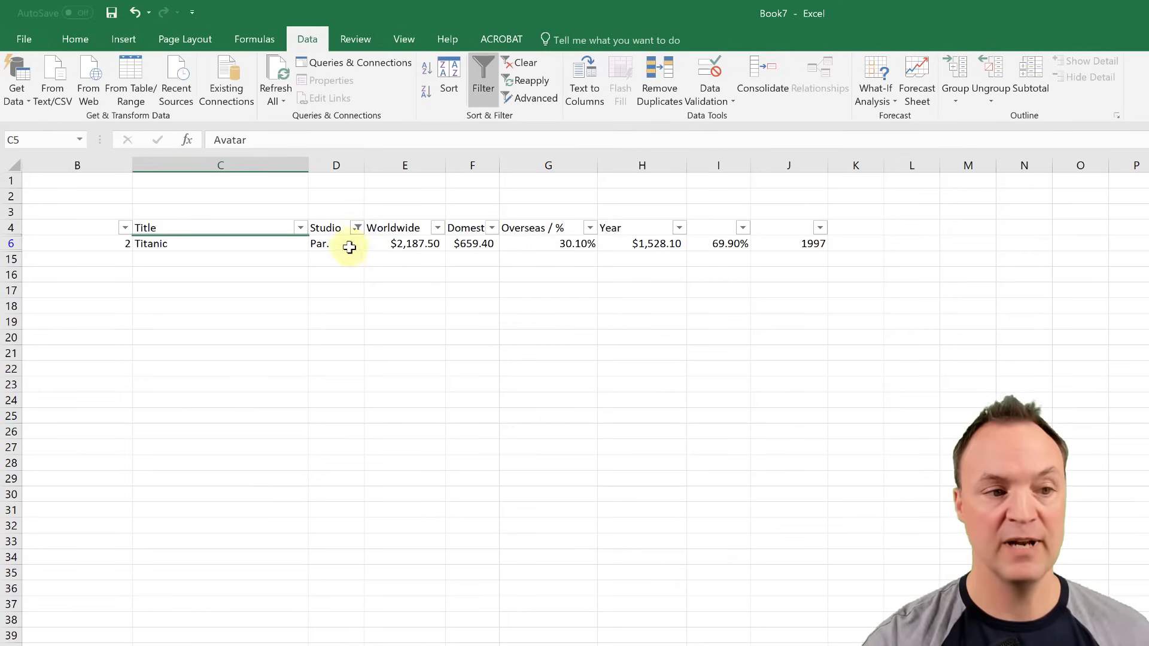
pyautogui.click(358, 228)
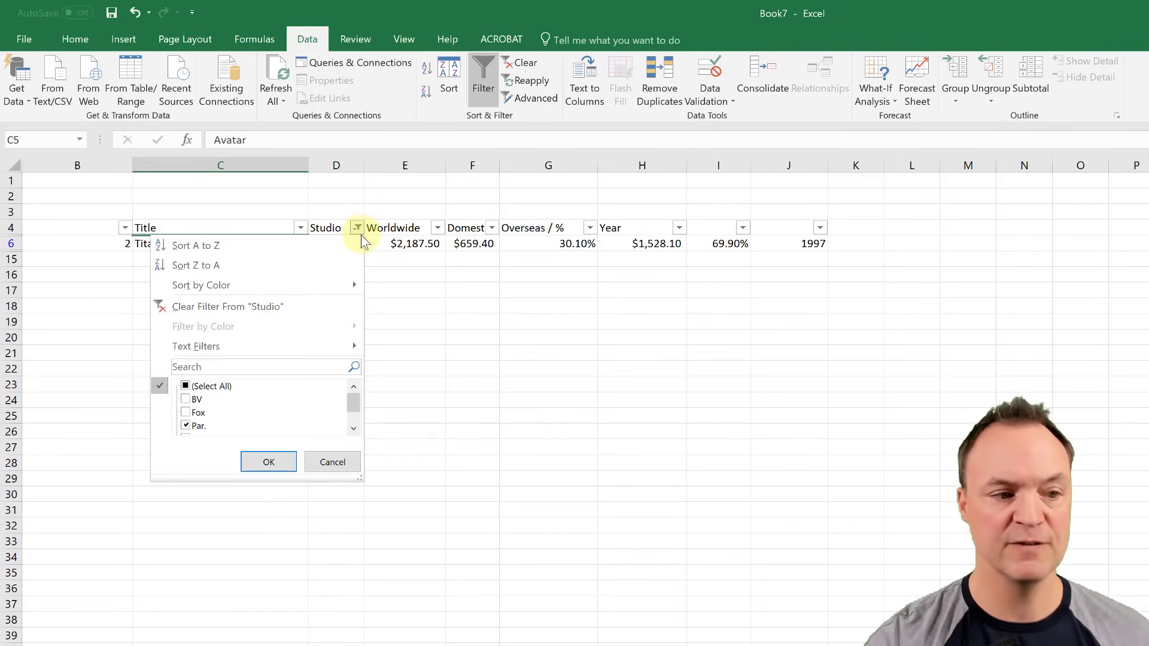
pyautogui.click(185, 386)
pyautogui.click(269, 462)
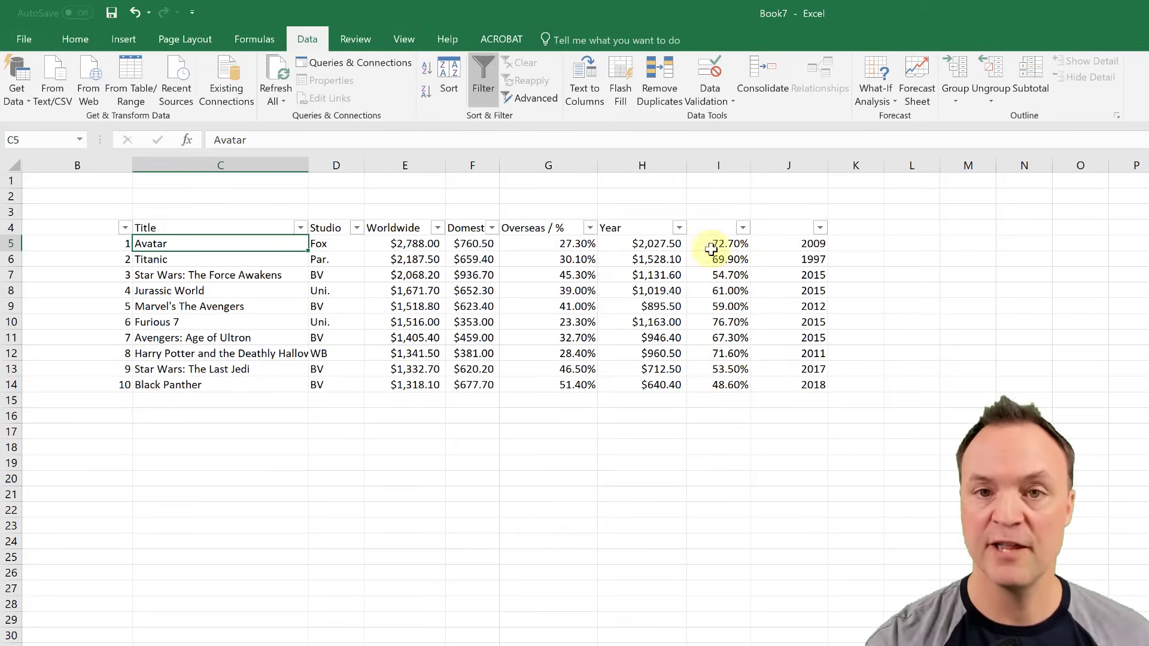
pyautogui.click(679, 228)
pyautogui.moveTo(603, 286)
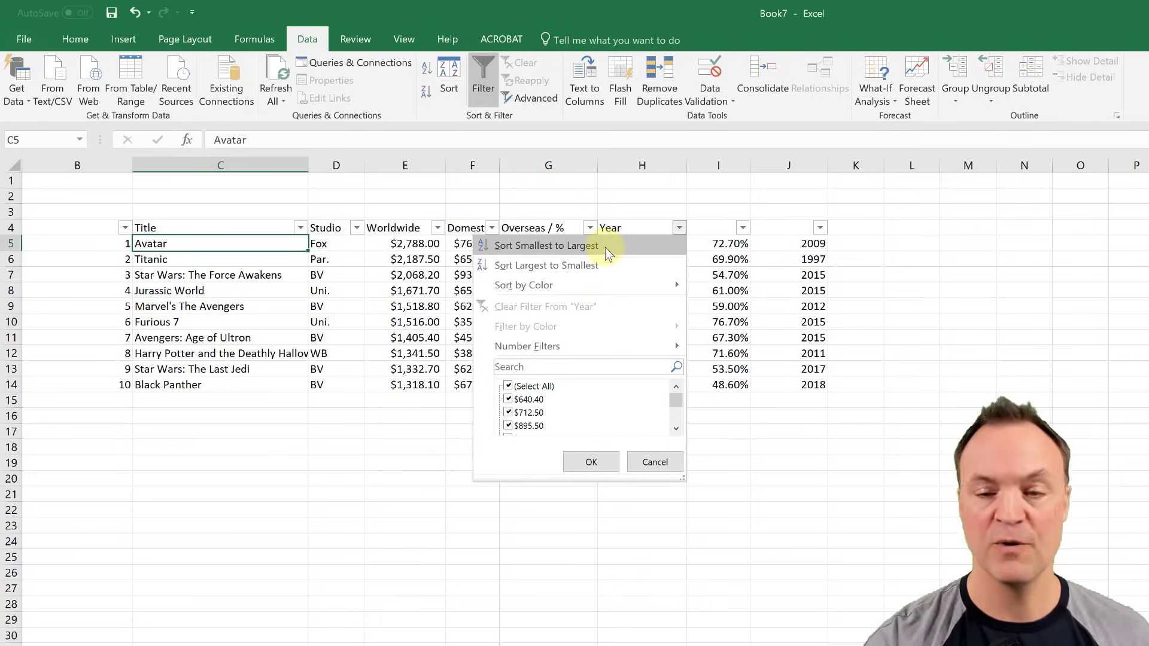
pyautogui.moveTo(659, 353)
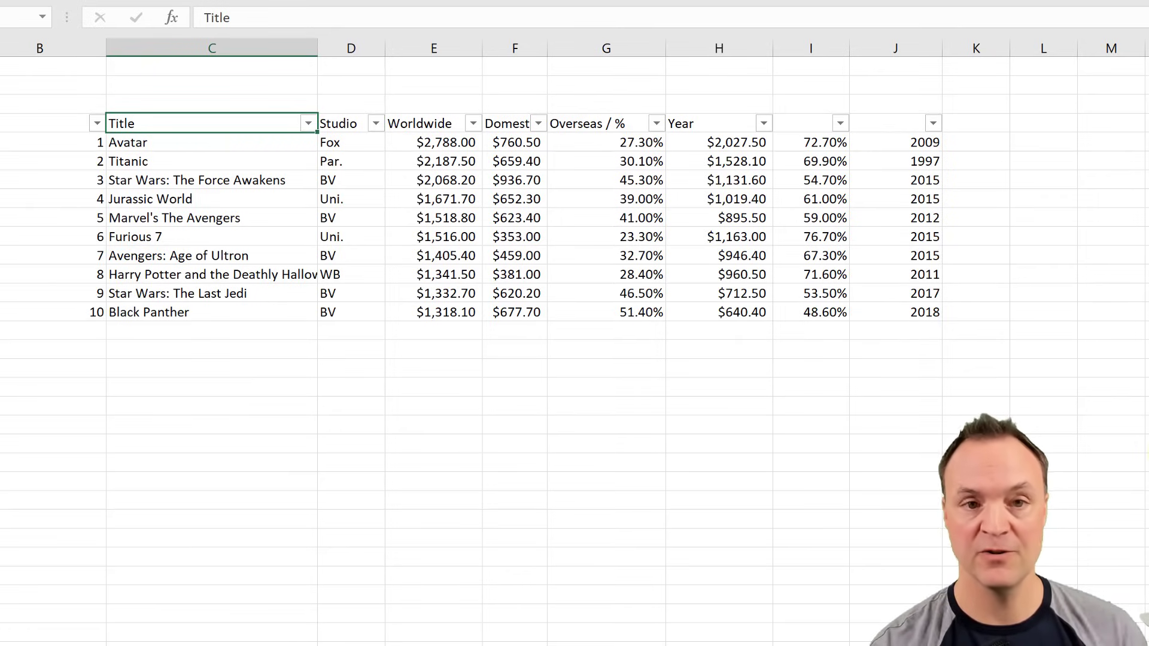
# Step: Jump between the movie table's edges from the Year heading H4 using Ctrl+Down, Ctrl+Right and Ctrl+Left
pyautogui.click(212, 142)
pyautogui.click(204, 123)
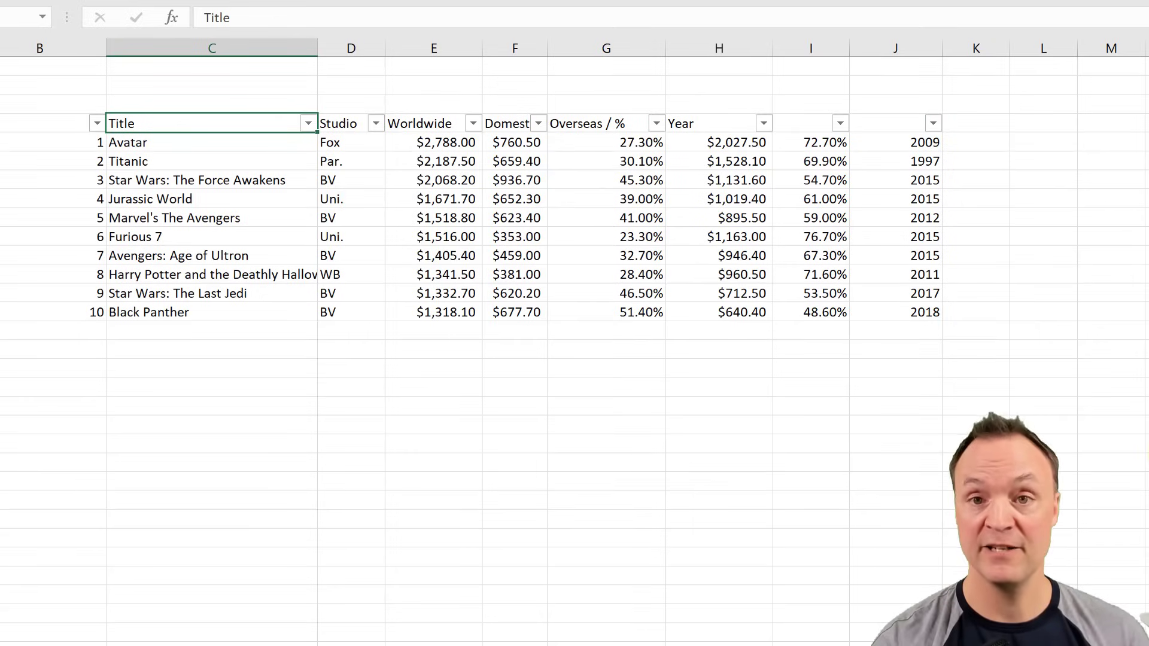
pyautogui.click(711, 123)
pyautogui.hotkey('ctrl', 'Down')
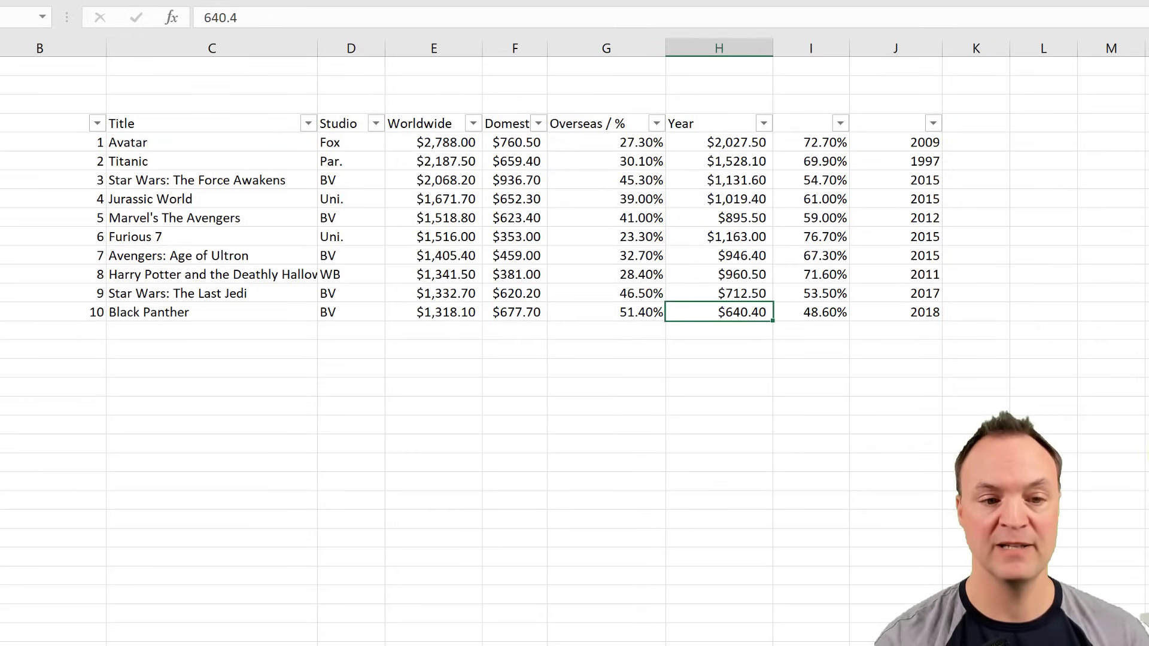
pyautogui.hotkey('ctrl', 'Right')
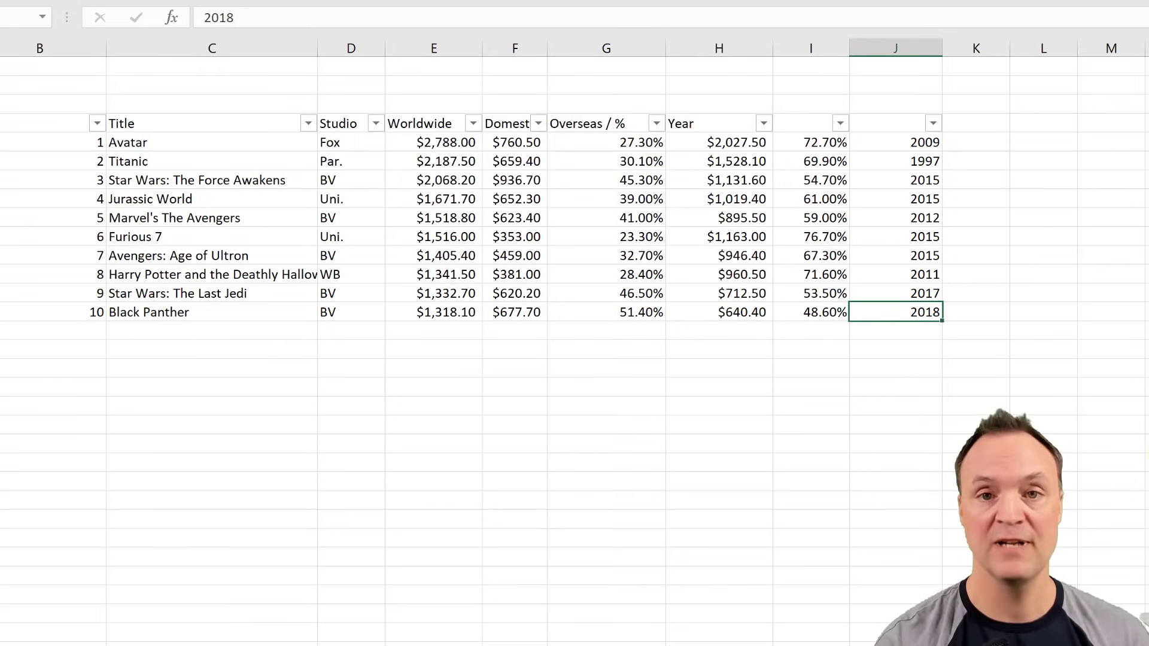
pyautogui.hotkey('ctrl', 'Left')
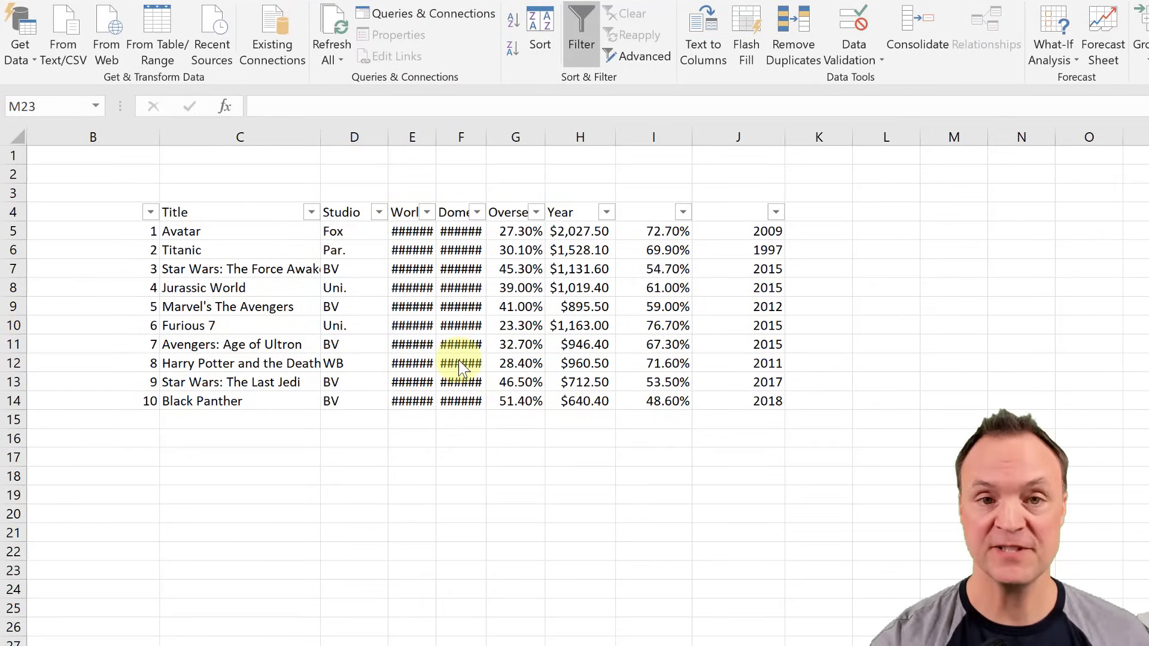
# Step: Try widening column F and auto-fitting column E, then undo the width changes
pyautogui.click(488, 137)
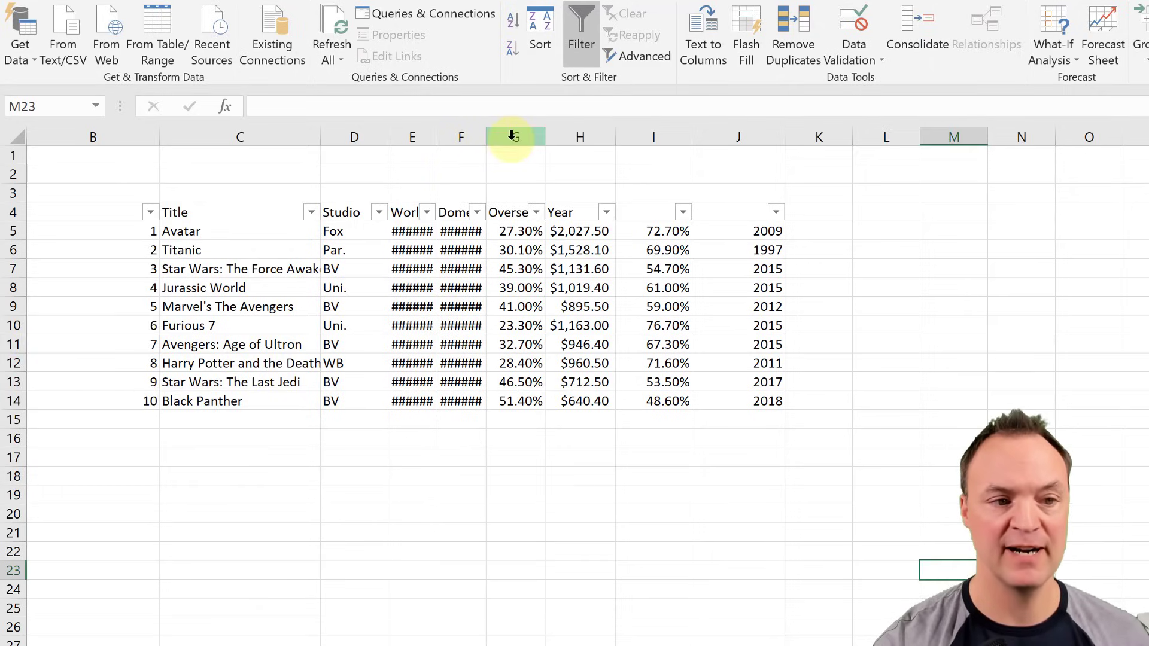
pyautogui.moveTo(487, 140); pyautogui.dragTo(512, 142)
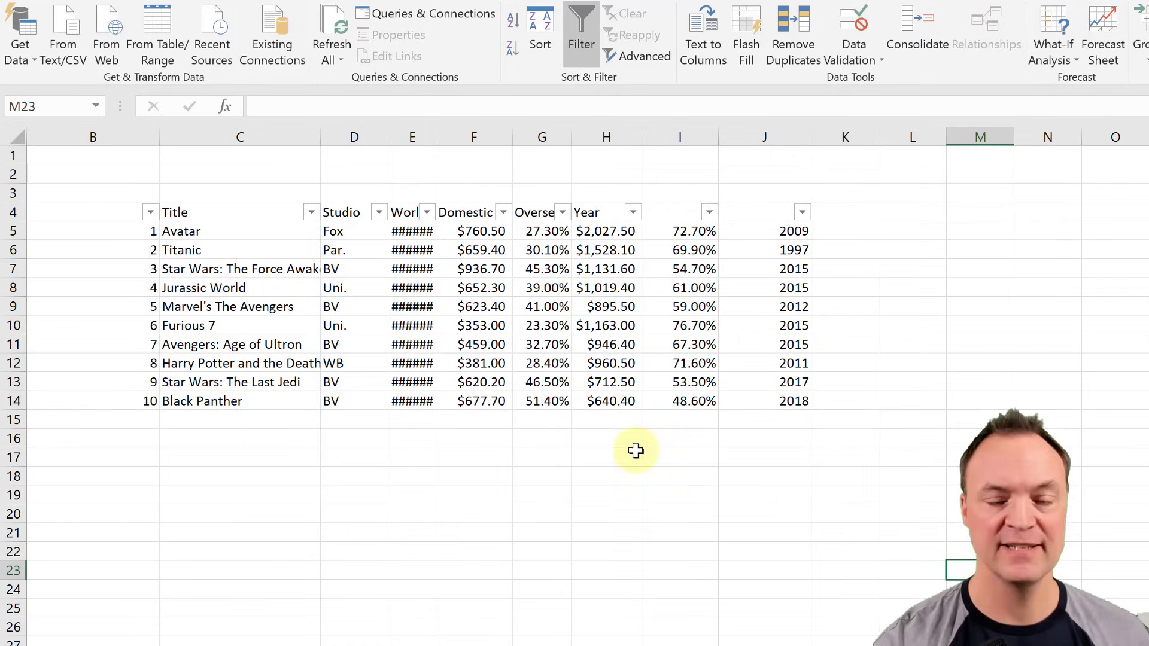
pyautogui.doubleClick(436, 140)
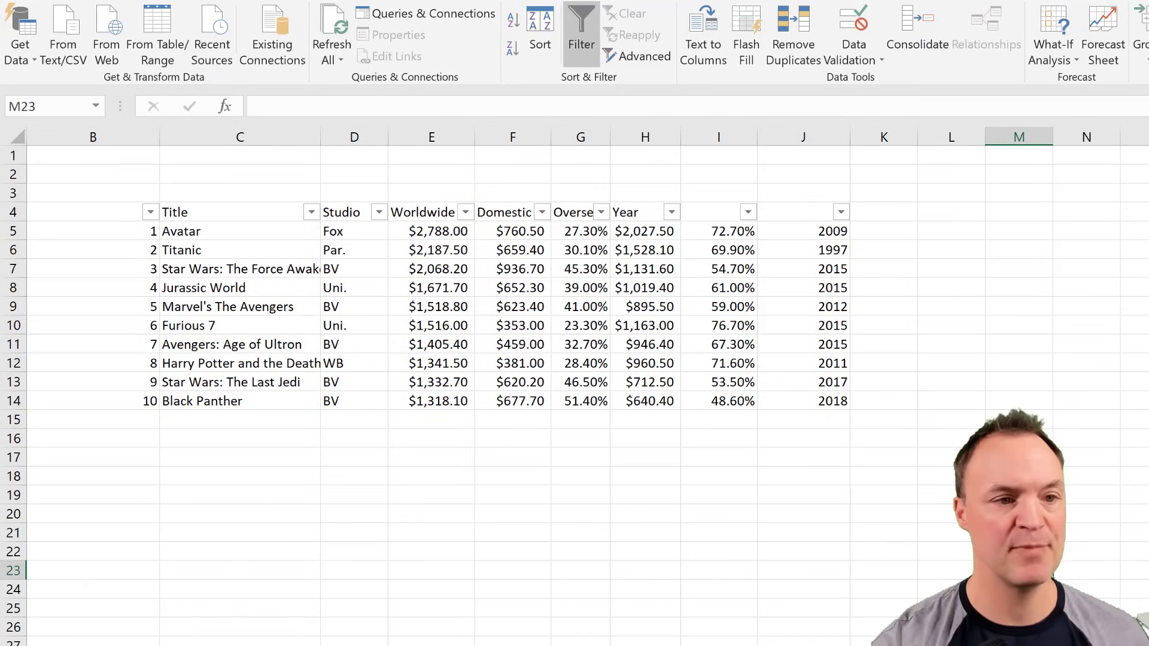
pyautogui.hotkey('ctrl', 'z')
pyautogui.hotkey('ctrl', 'z')
pyautogui.click(607, 497)
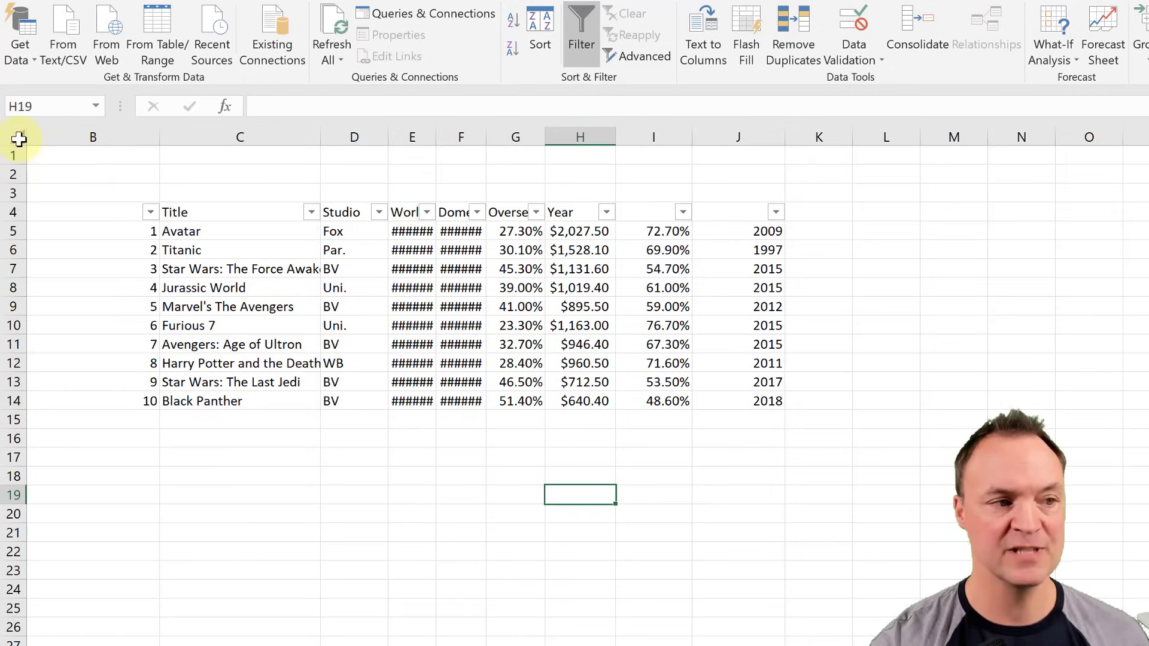
# Step: Select the entire sheet and auto-fit all columns at once
pyautogui.click(19, 139)
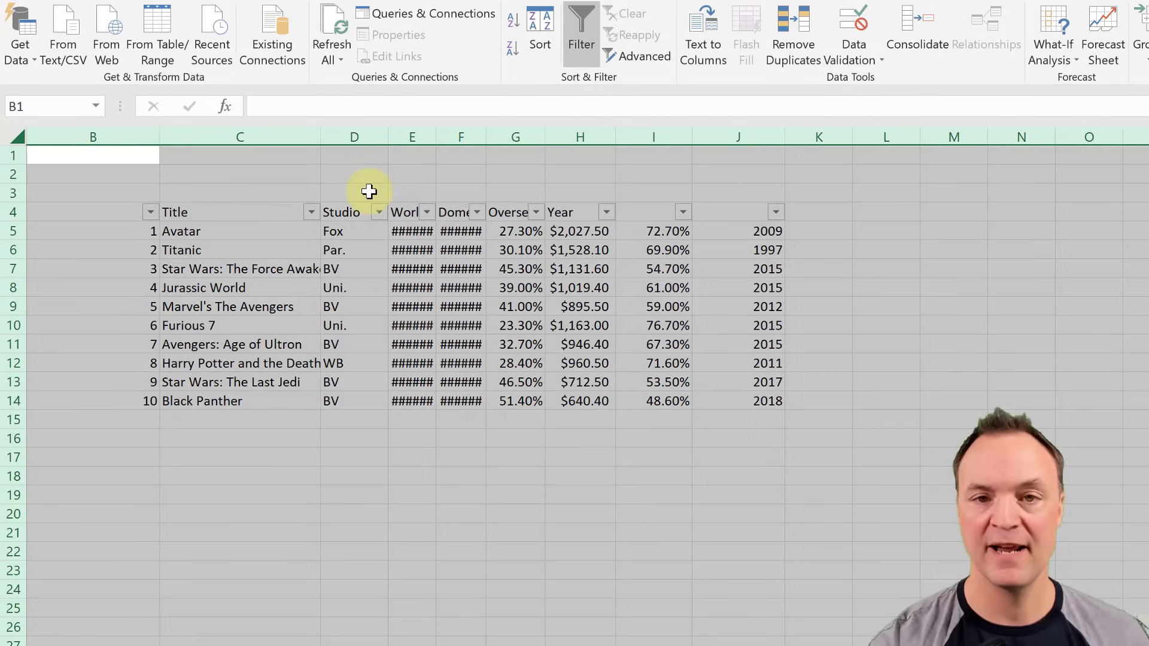
pyautogui.doubleClick(387, 137)
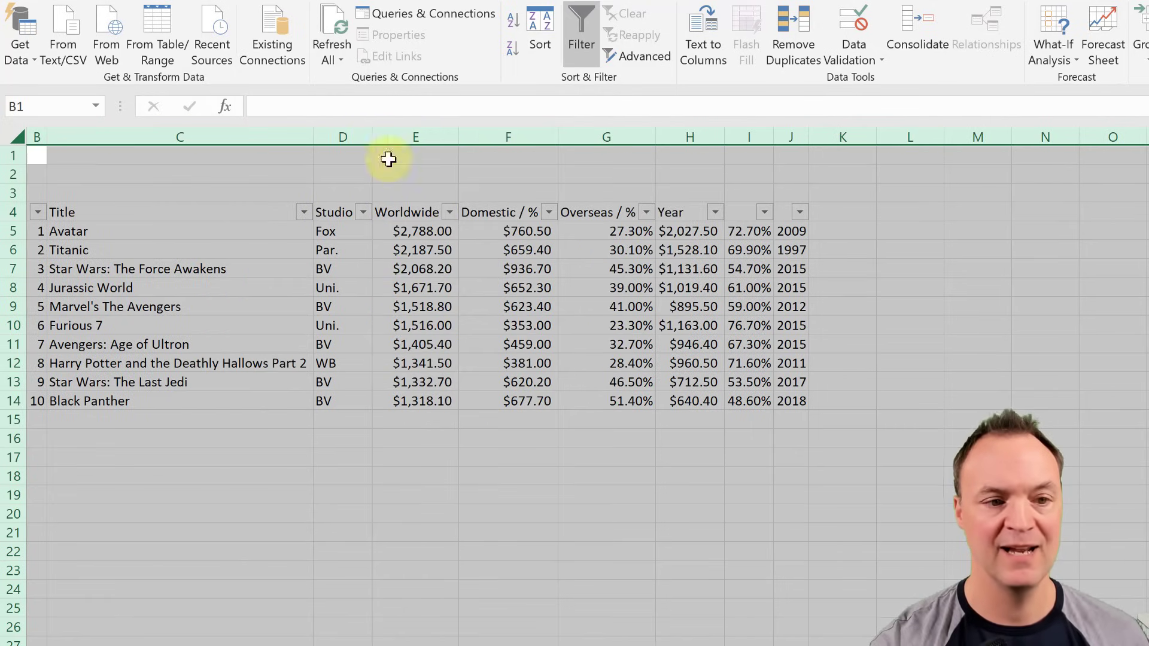
pyautogui.click(654, 507)
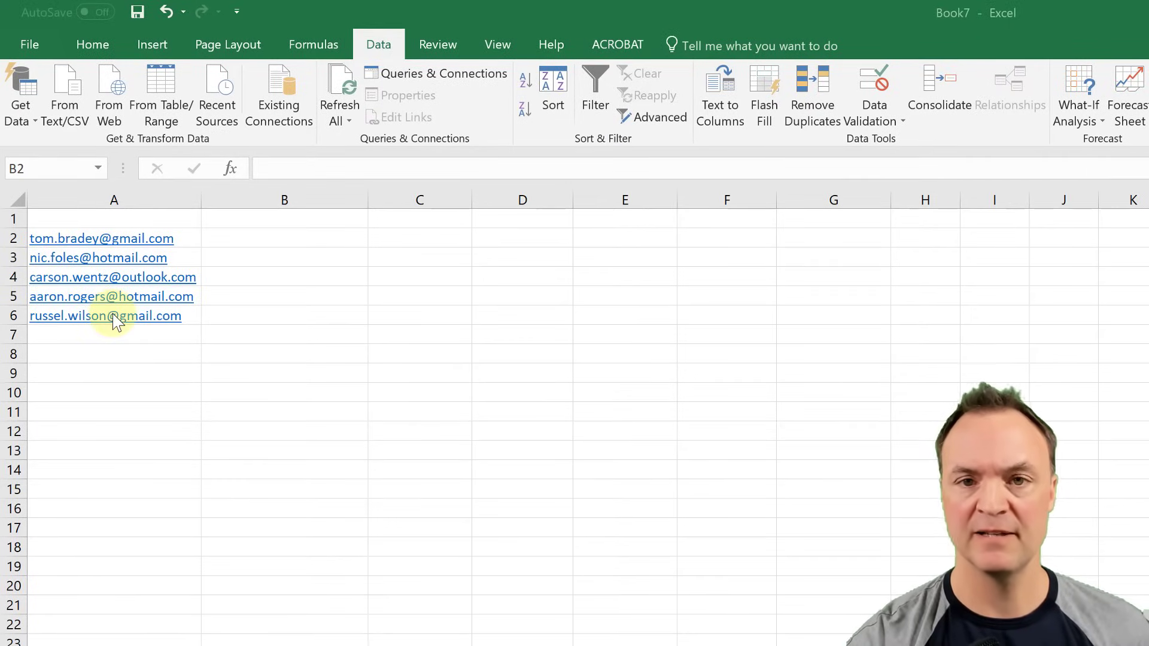
# Step: Type the first two full names in B2:B3 and Flash Fill the remaining names from the e-mails
pyautogui.click(259, 242)
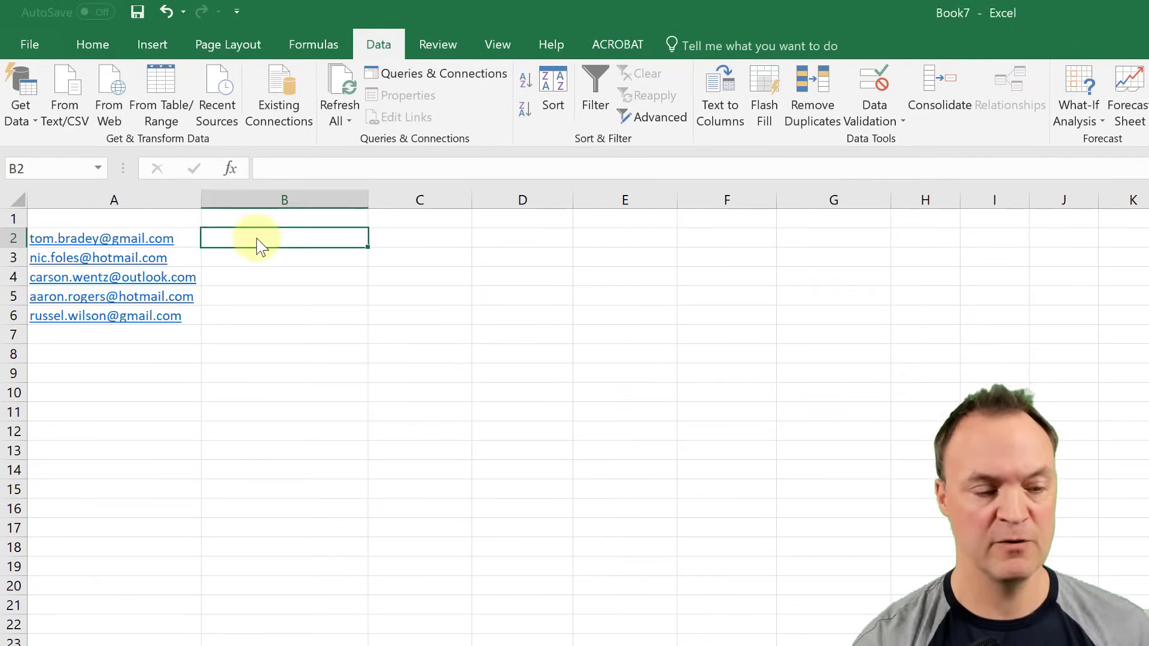
pyautogui.write('Tom B')
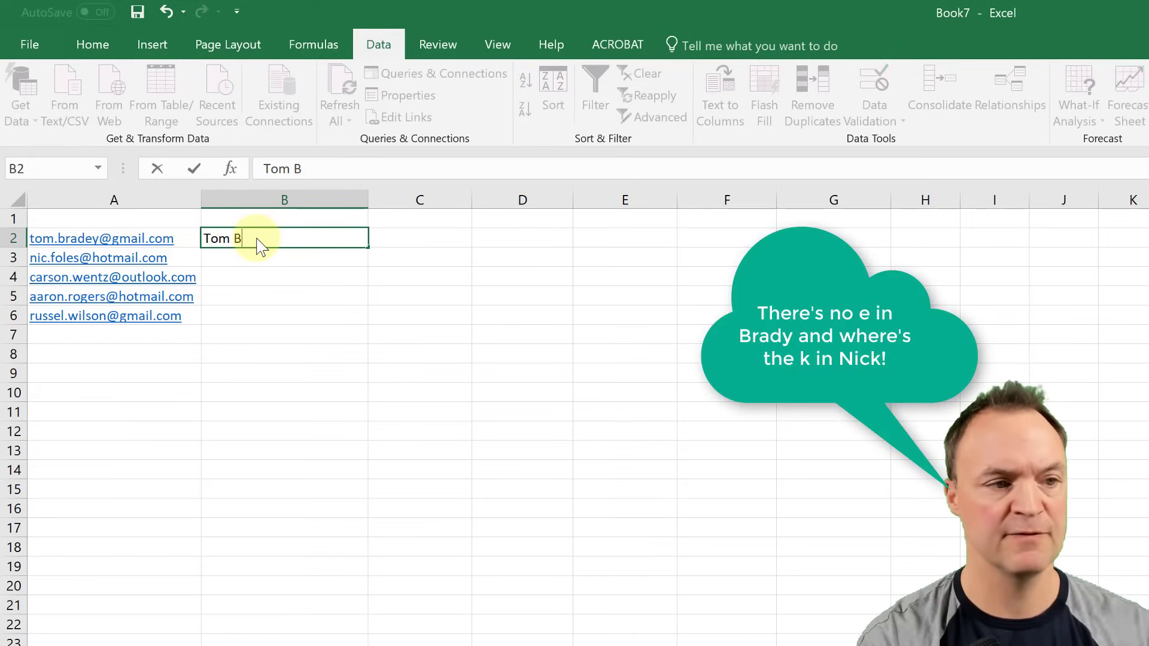
pyautogui.write('radey')
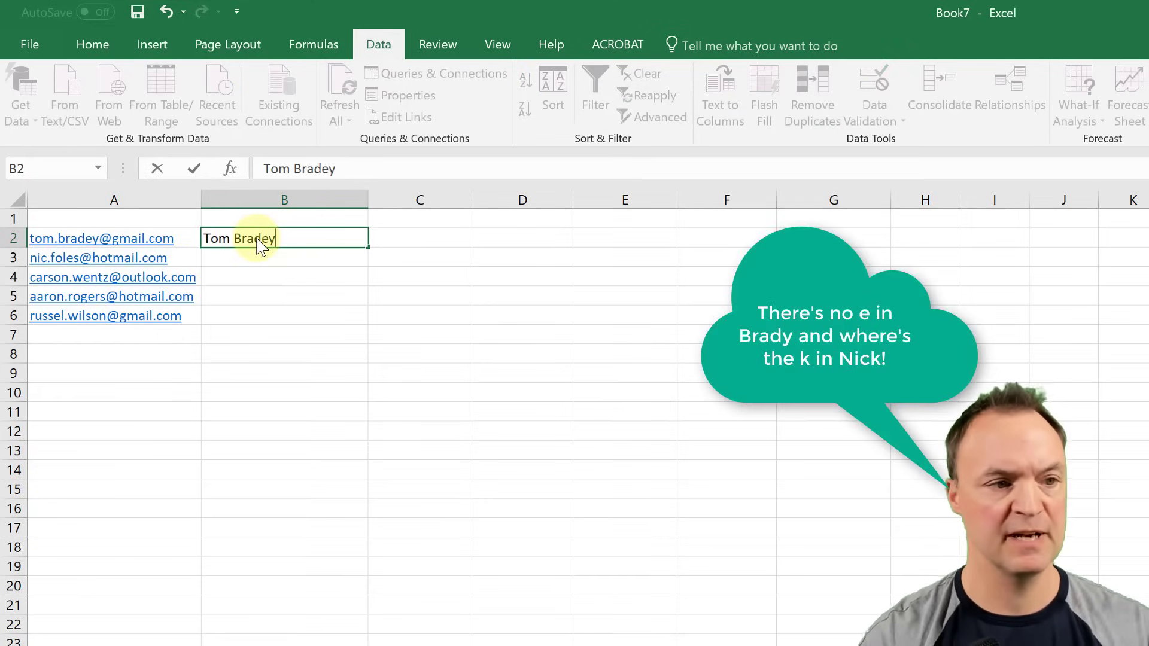
pyautogui.click(230, 262)
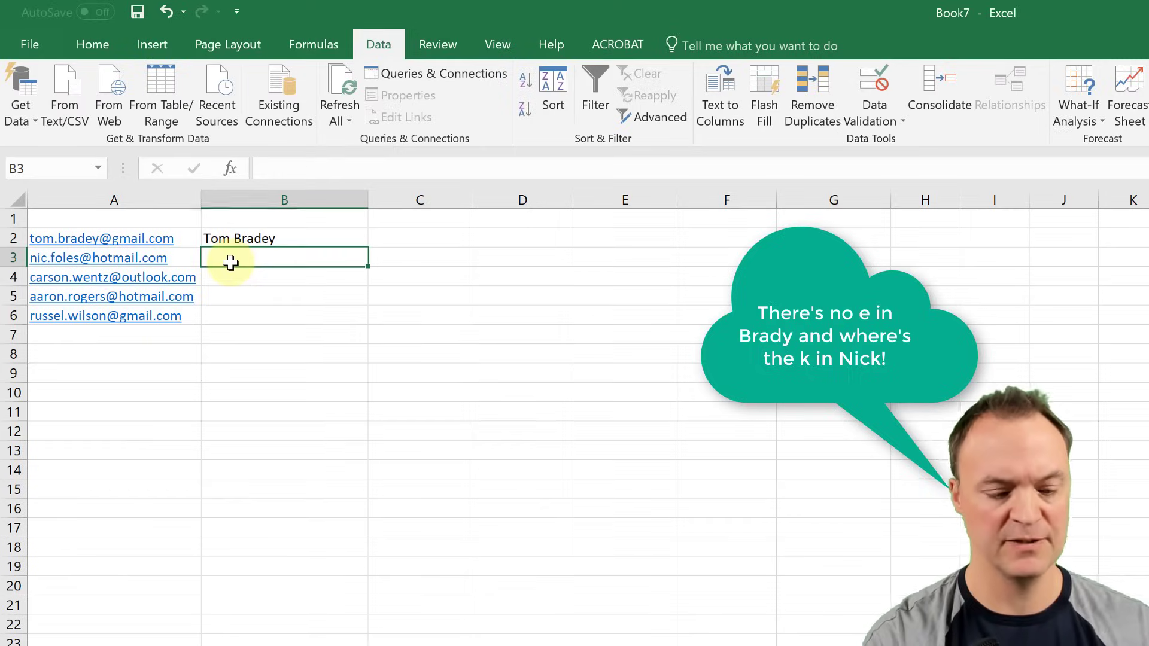
pyautogui.write('Nic Foles')
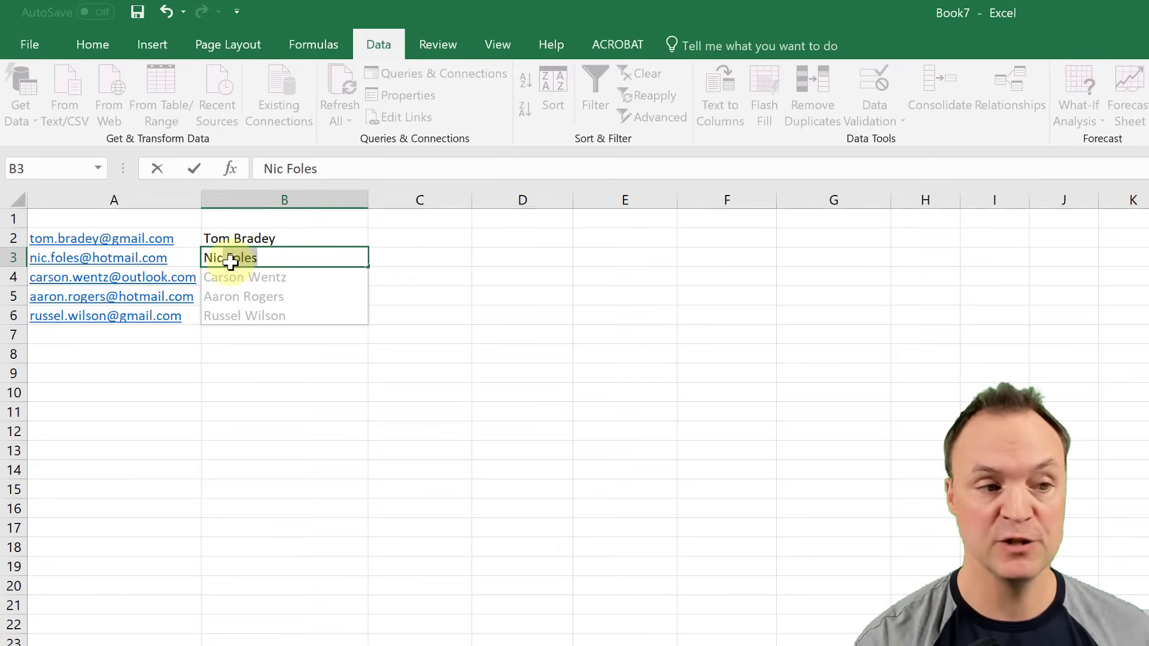
pyautogui.press('Return')
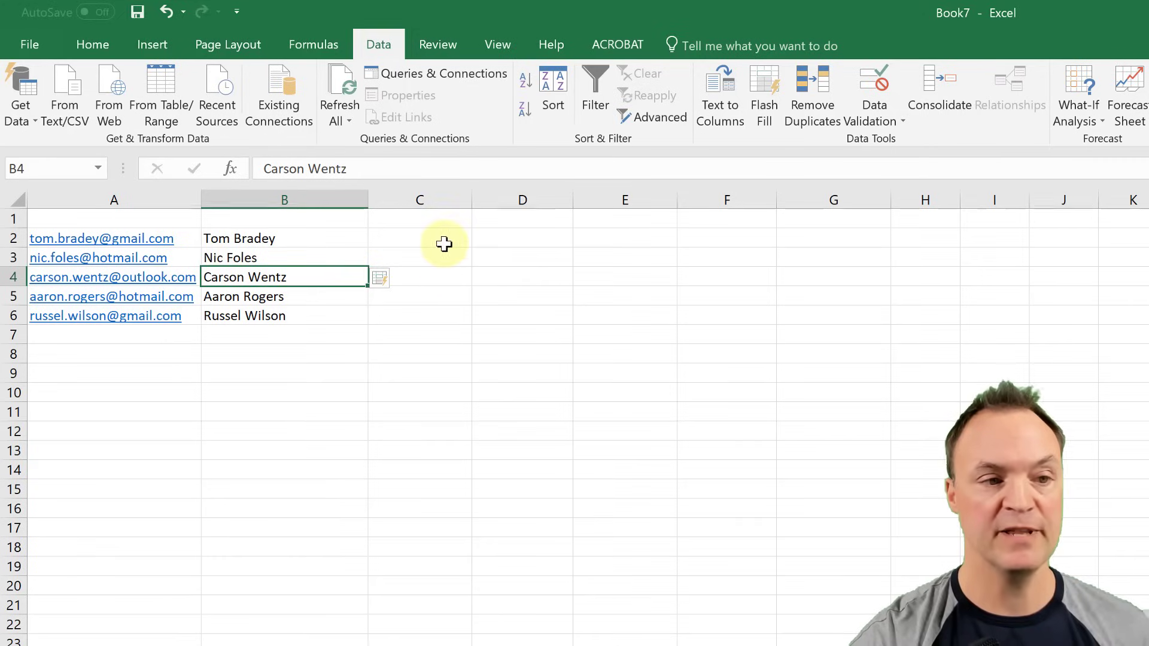
# Step: Enter 1 in cell D2
pyautogui.click(444, 244)
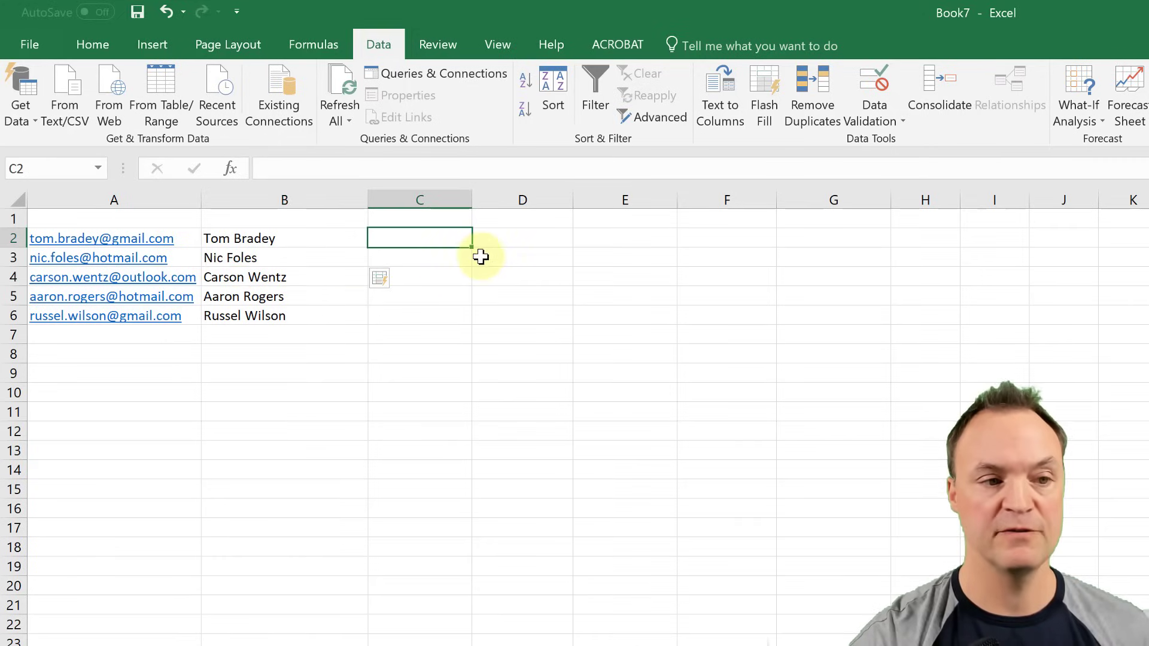
pyautogui.click(514, 247)
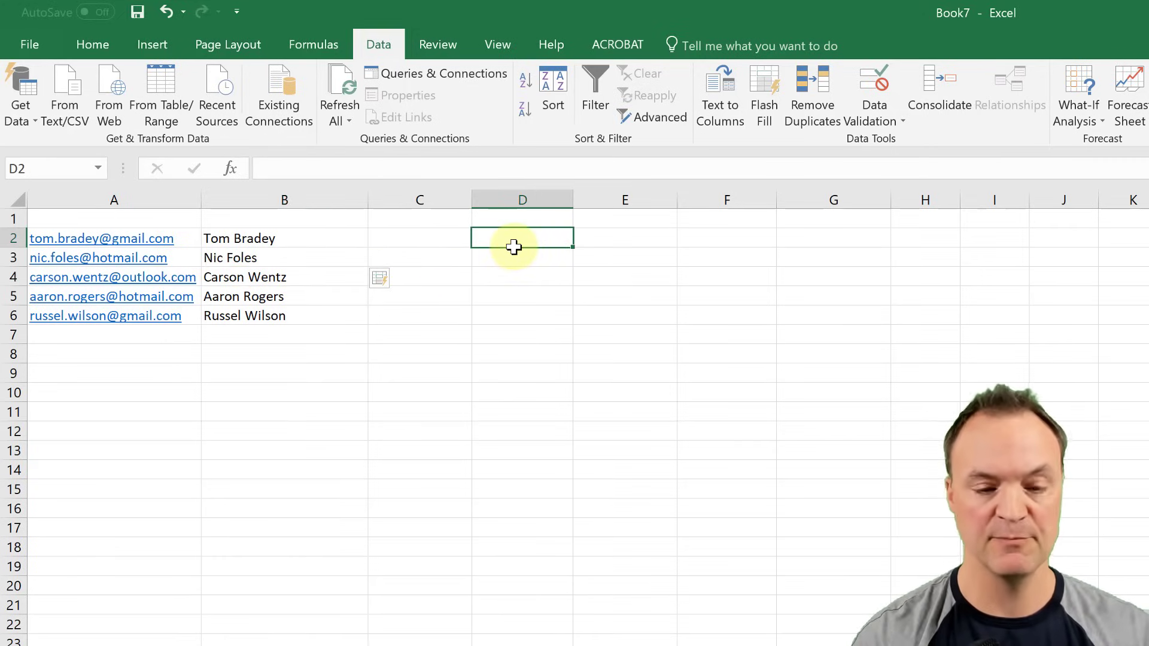
pyautogui.write('1')
pyautogui.press('Return')
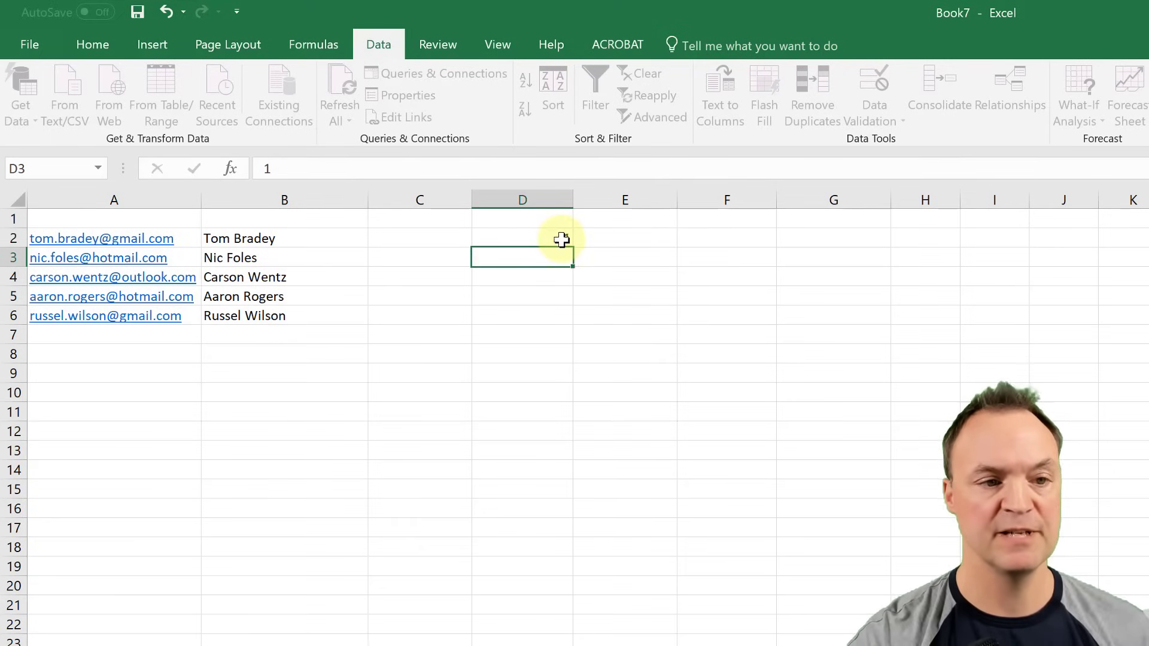
pyautogui.click(560, 239)
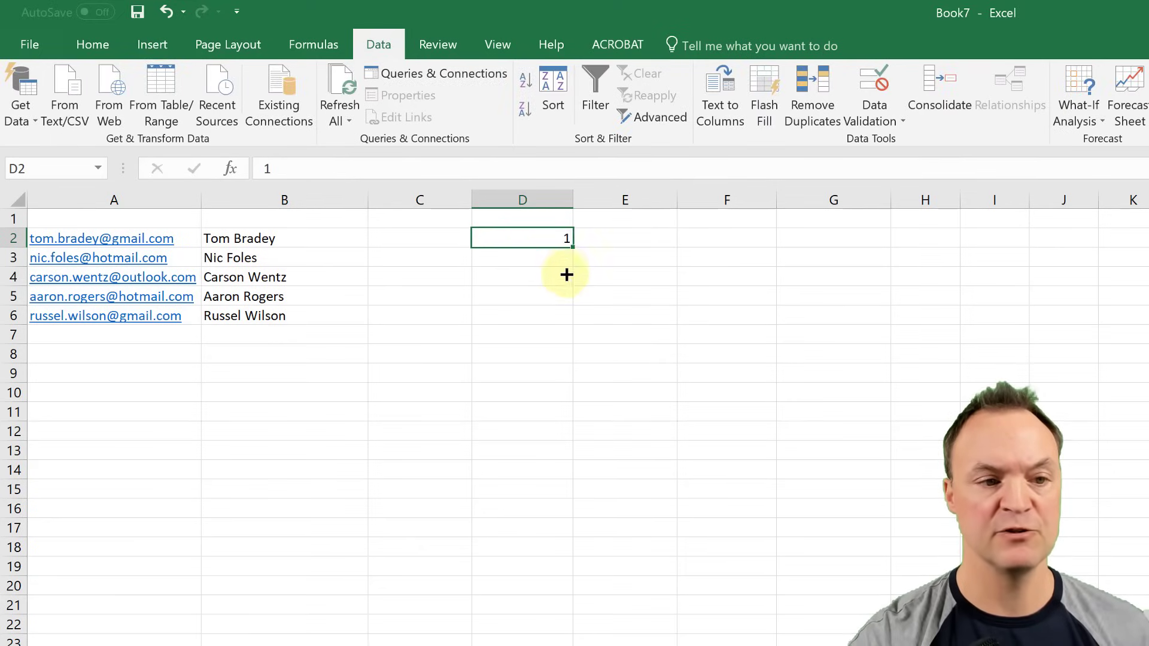
# Step: Copy the 1 down D2:D6, then enter 1 in E2 and fill it down to E6
pyautogui.moveTo(566, 275); pyautogui.dragTo(559, 324)
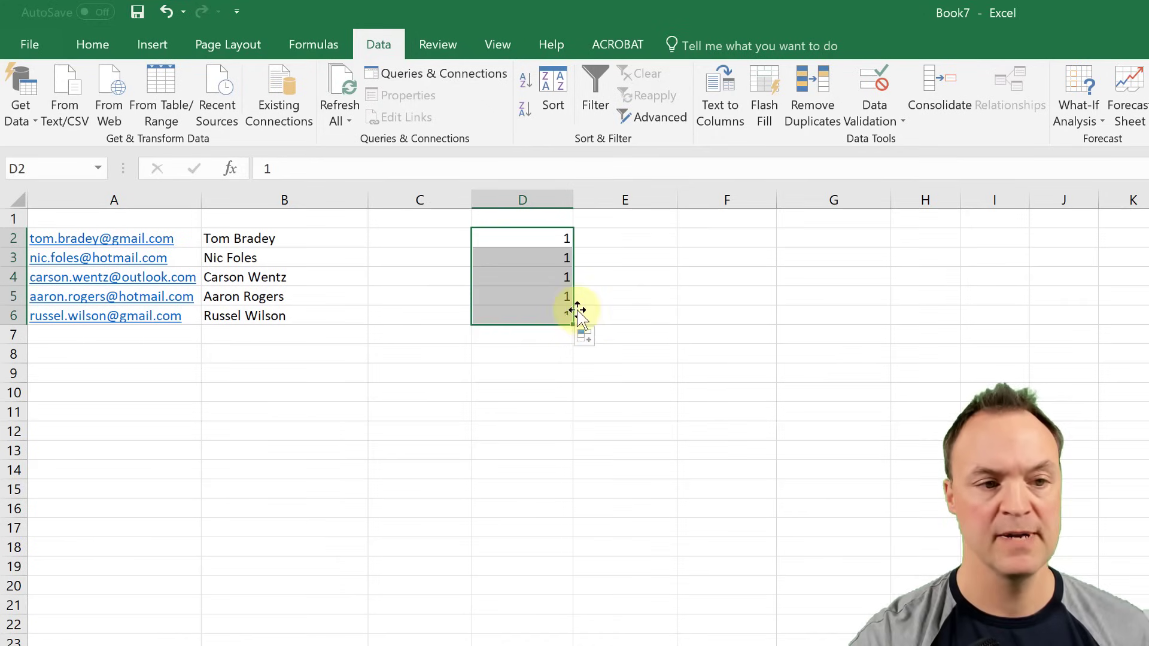
pyautogui.click(624, 240)
pyautogui.write('1')
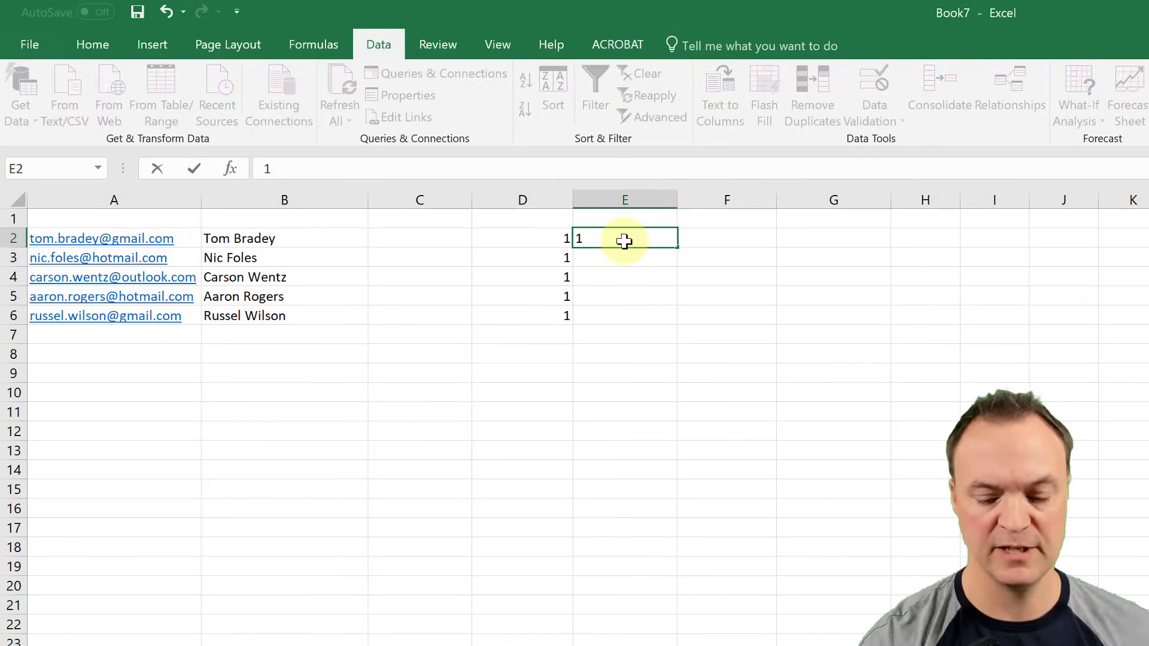
pyautogui.press('Return')
pyautogui.click(664, 239)
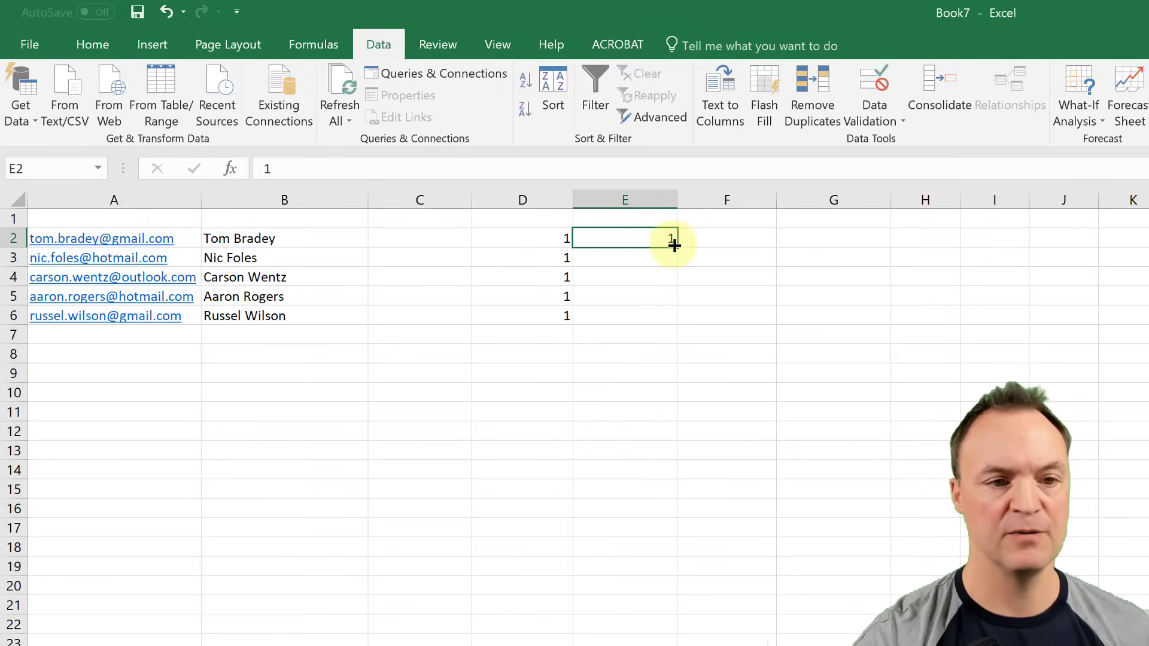
pyautogui.doubleClick(676, 245)
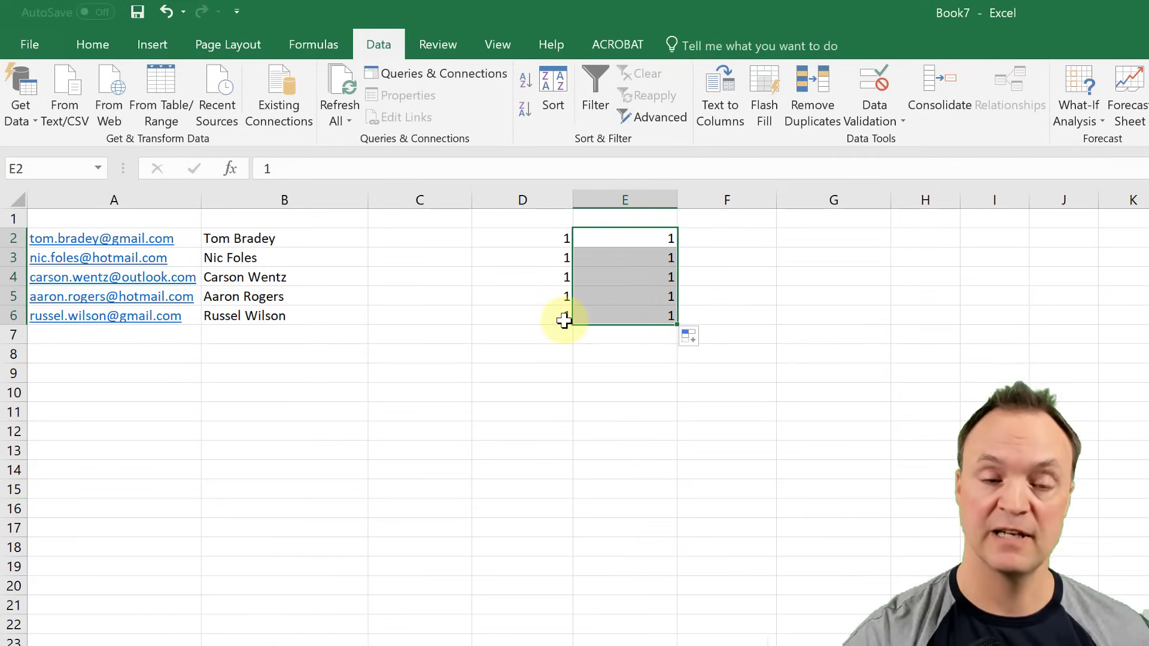
# Step: Enter 1 and 2 in F2:F3 and extend the series to 5 in F6
pyautogui.click(736, 241)
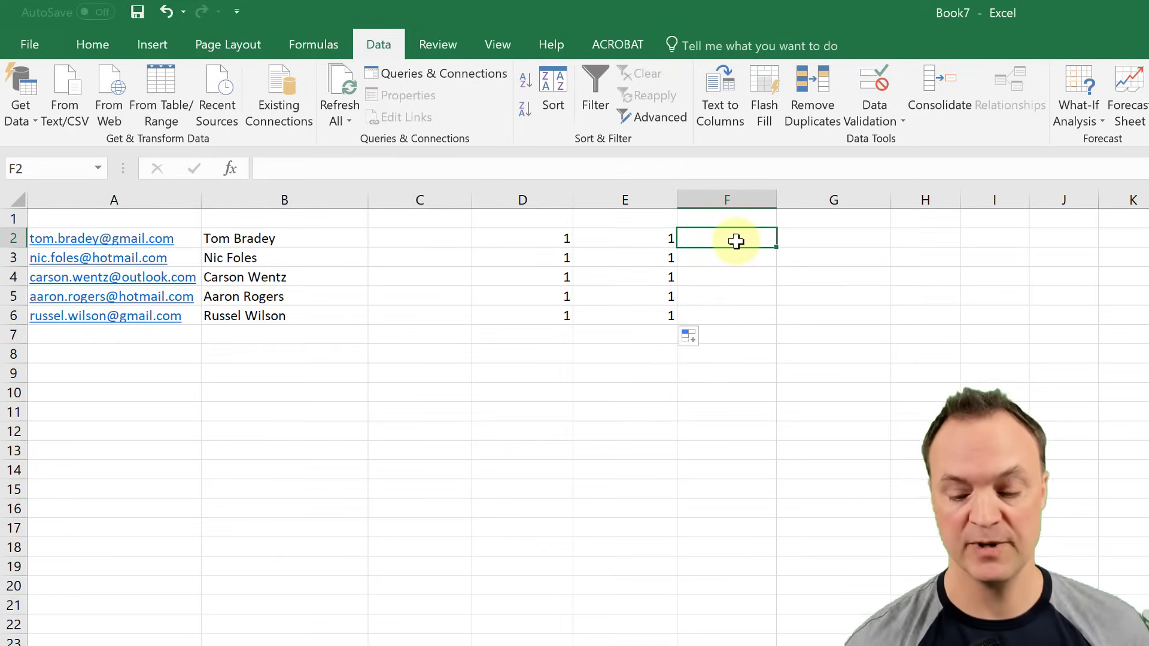
pyautogui.write('1')
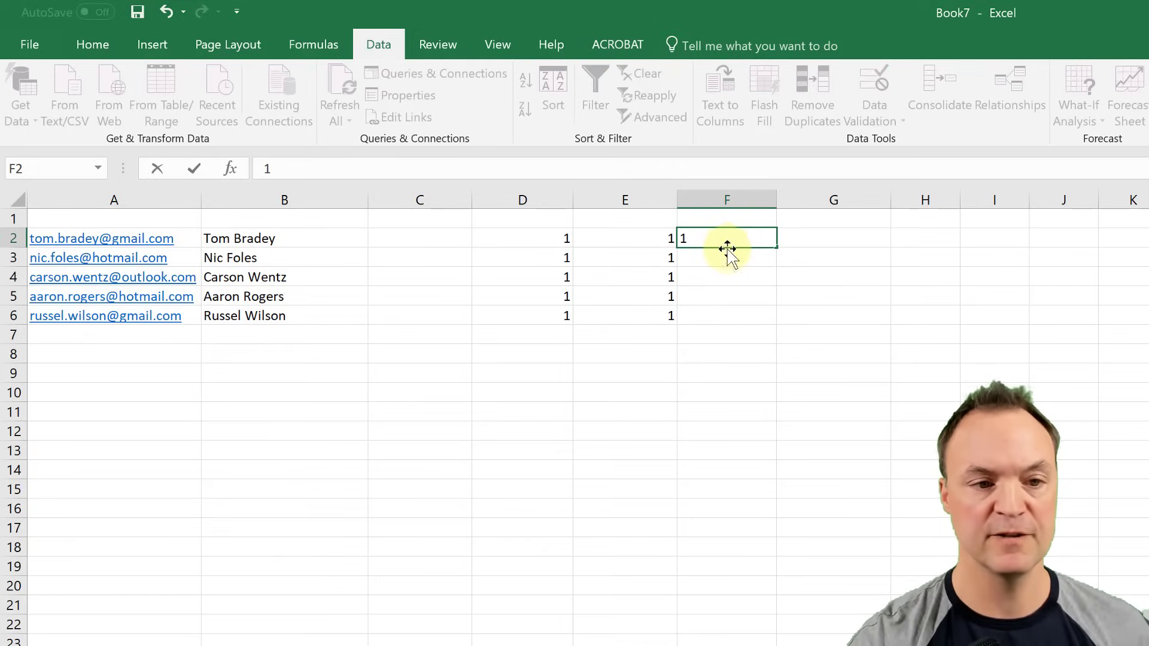
pyautogui.press('Return')
pyautogui.write('2')
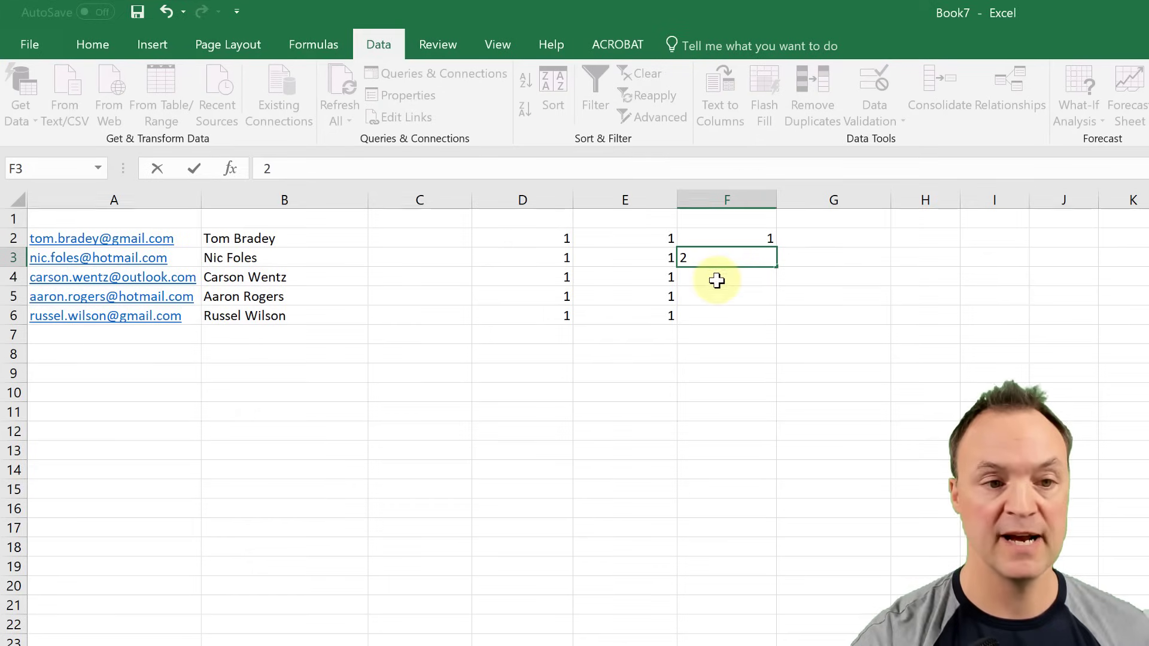
pyautogui.press('Return')
pyautogui.moveTo(759, 238); pyautogui.dragTo(772, 323)
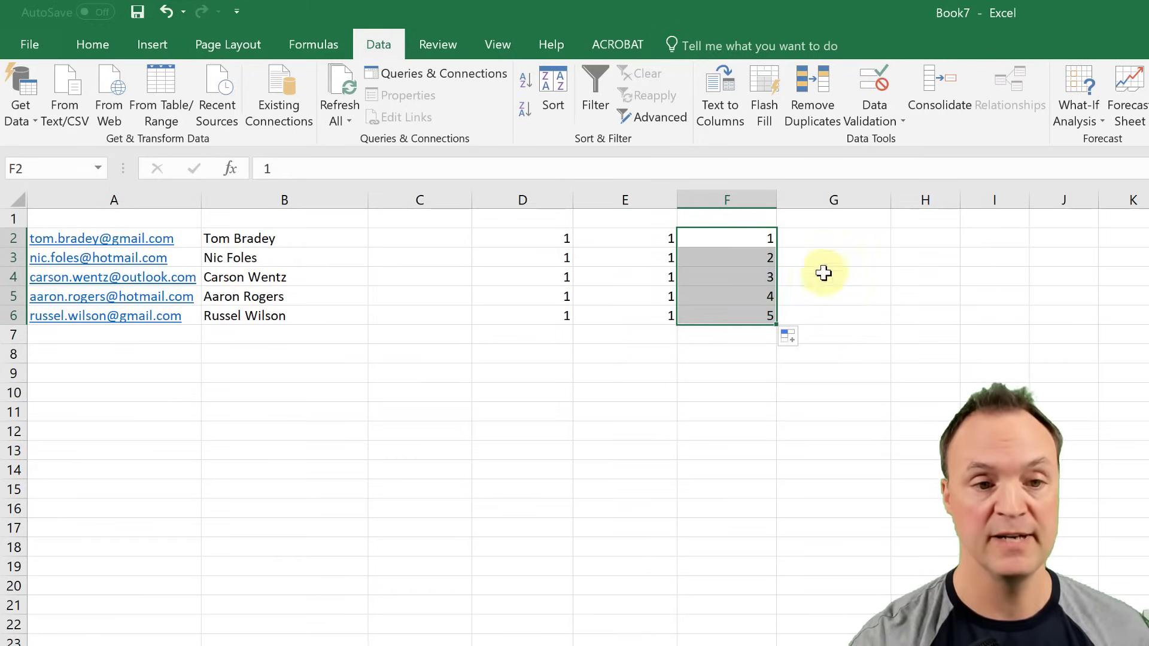
# Step: Enter January in G2 and fill February through May below it
pyautogui.click(837, 238)
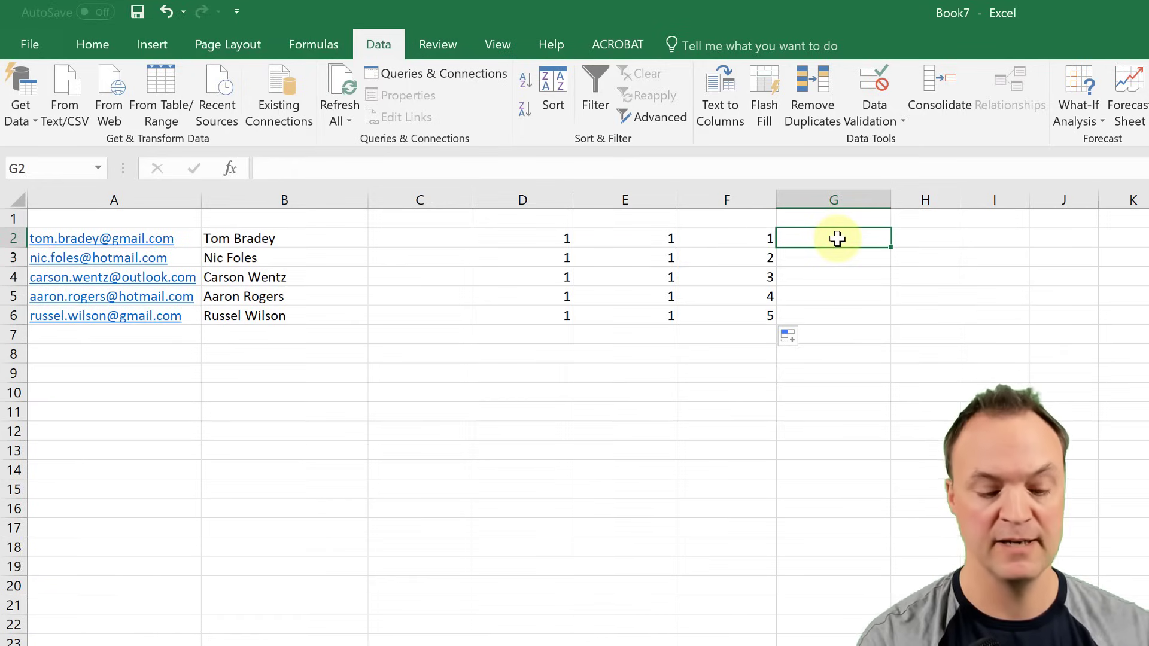
pyautogui.write('Januar')
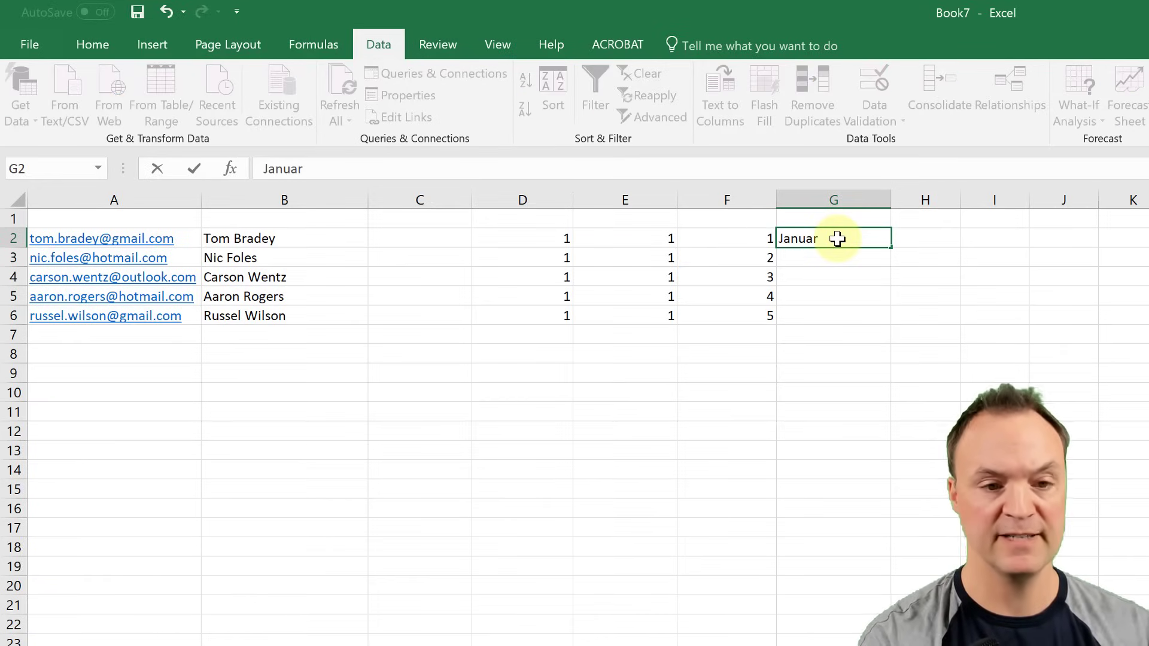
pyautogui.write('y')
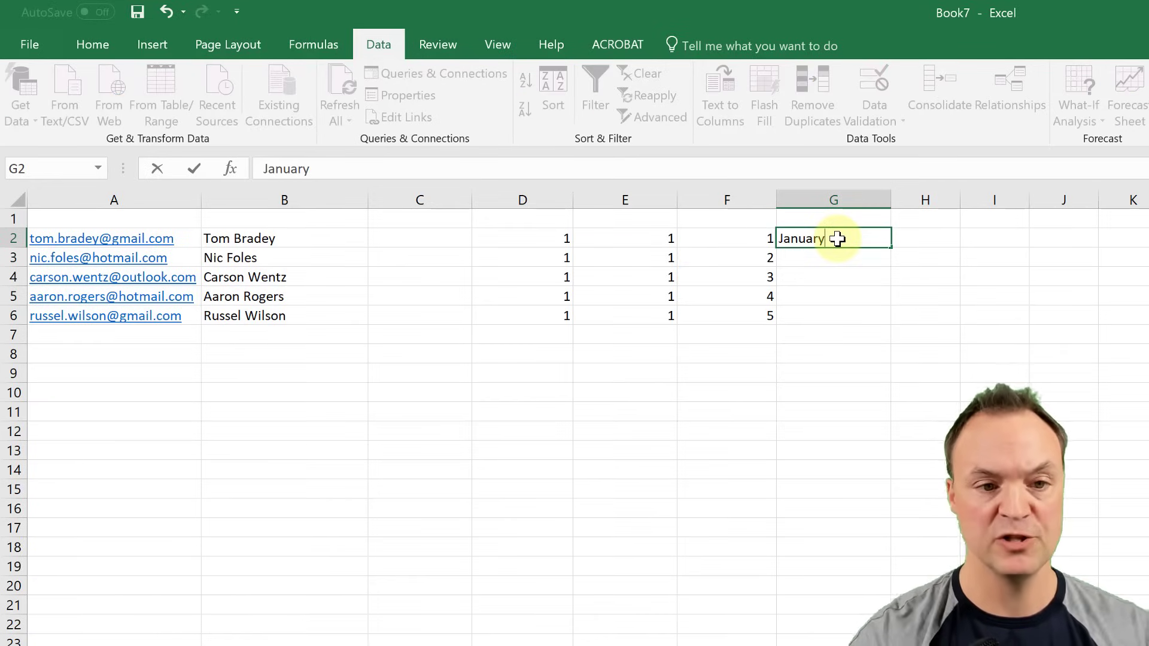
pyautogui.doubleClick(892, 246)
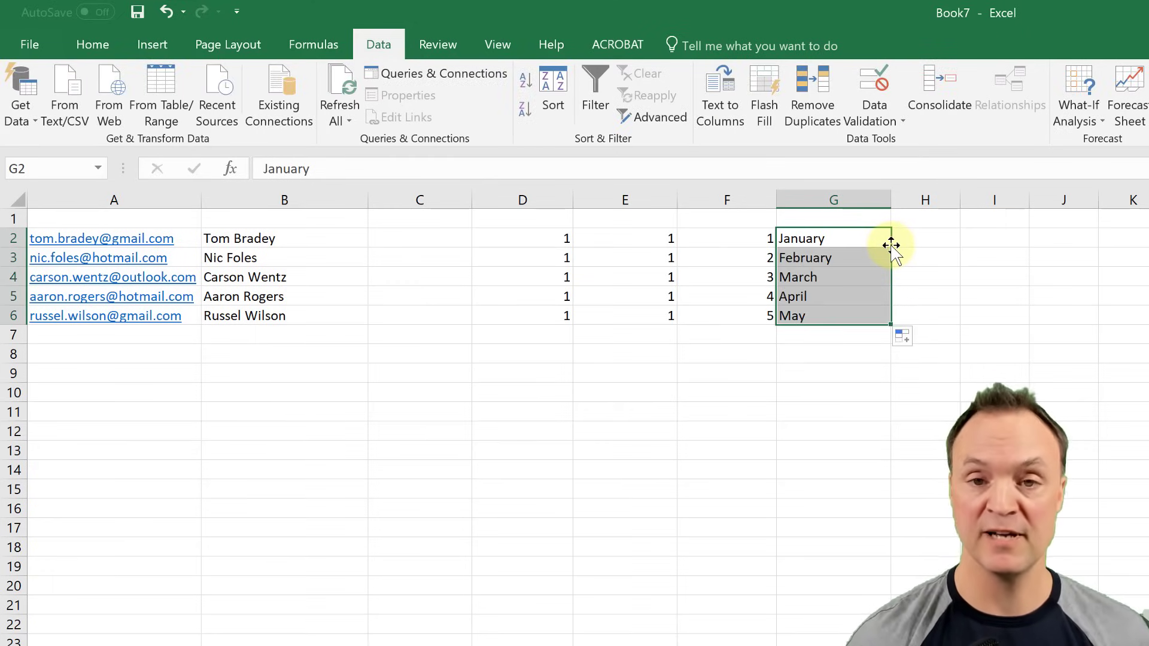
# Step: Enter 1/1/2018 in H2 and fill a run of dates down column H
pyautogui.click(925, 243)
pyautogui.write('1/')
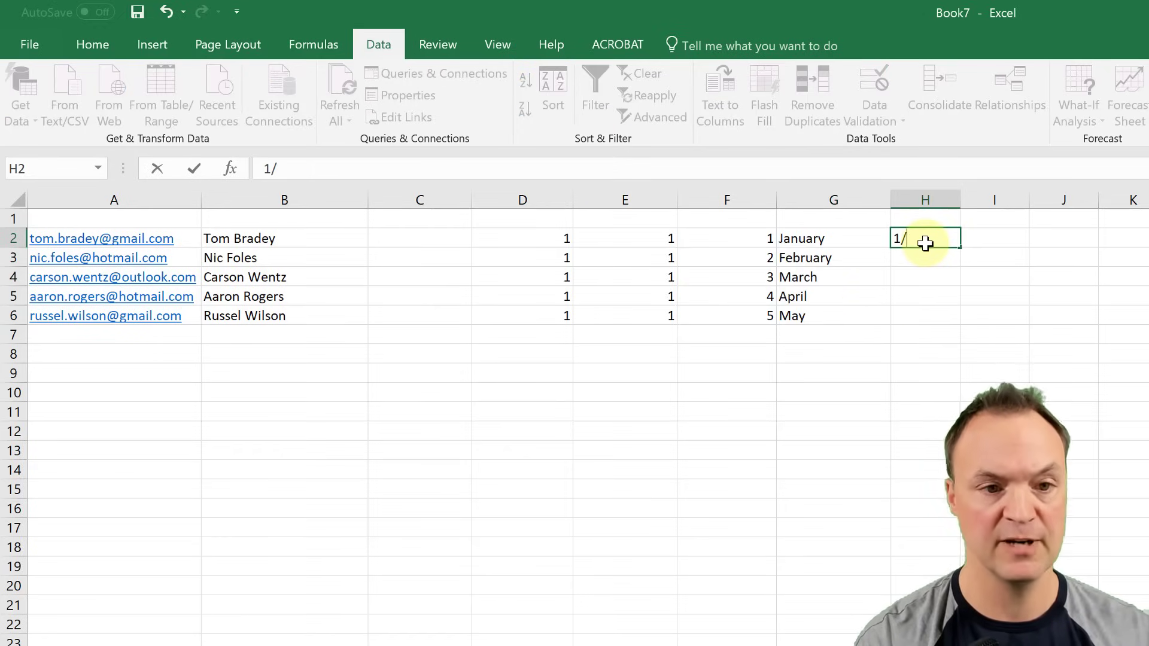
pyautogui.write('1/2018')
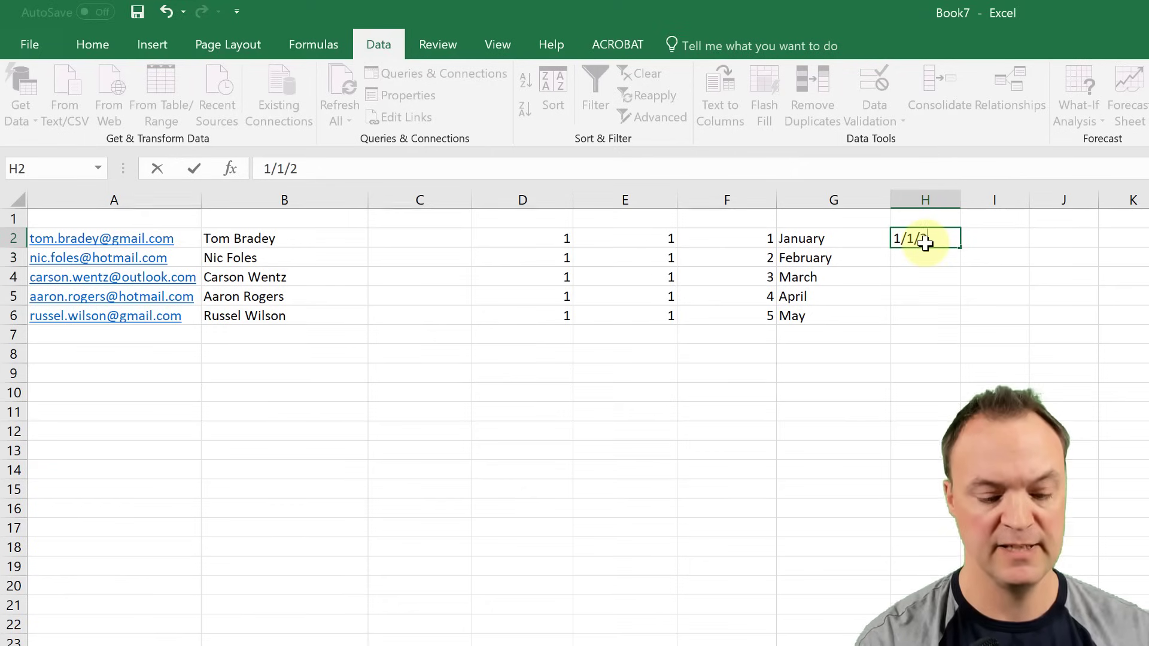
pyautogui.doubleClick(959, 247)
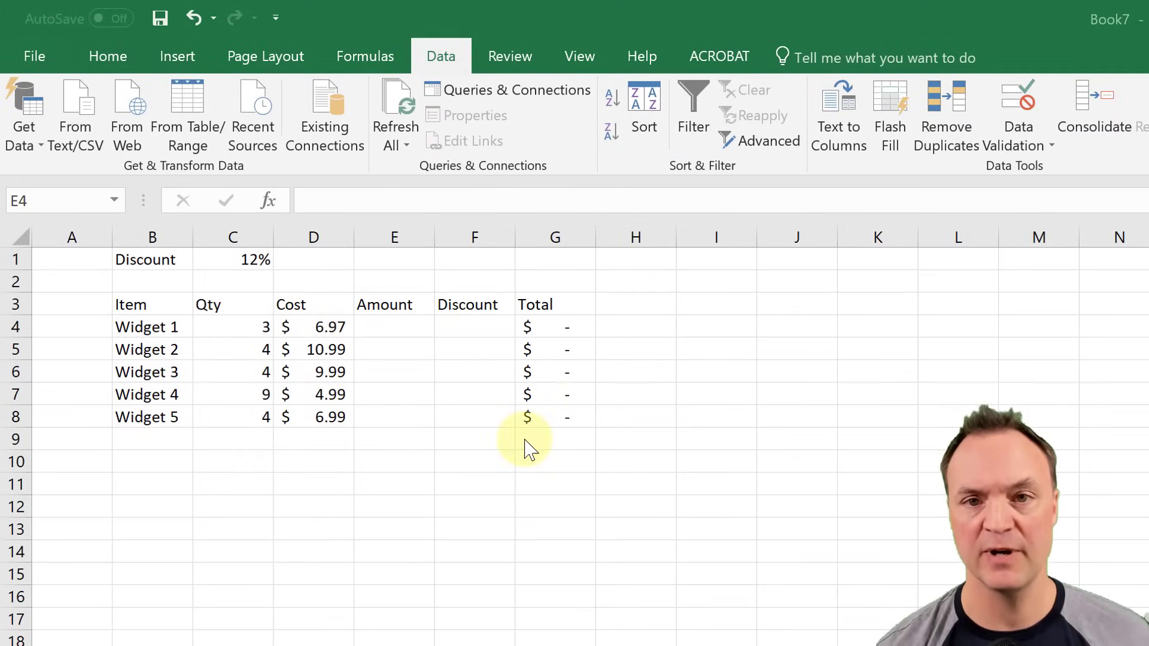
# Step: Enter the formula =D4*C4 in E4 for Widget 1's Amount
pyautogui.click(392, 325)
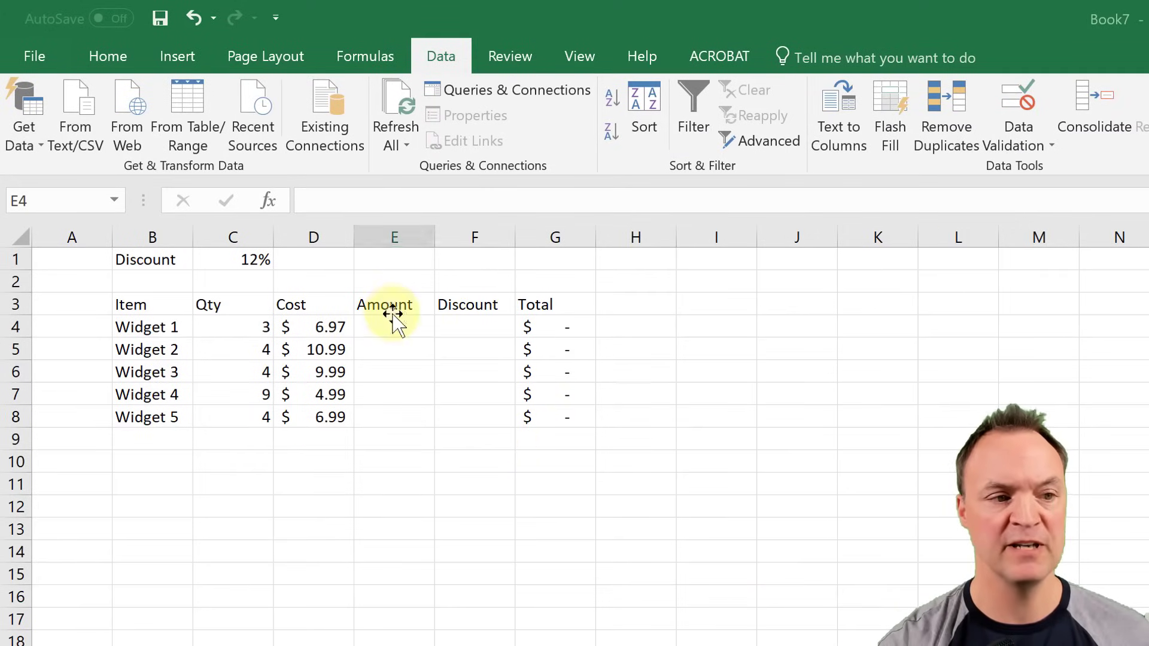
pyautogui.hotkey('shift', 'Down')
pyautogui.hotkey('shift', 'Down')
pyautogui.hotkey('shift', 'Down')
pyautogui.hotkey('shift', 'Down')
pyautogui.click(392, 324)
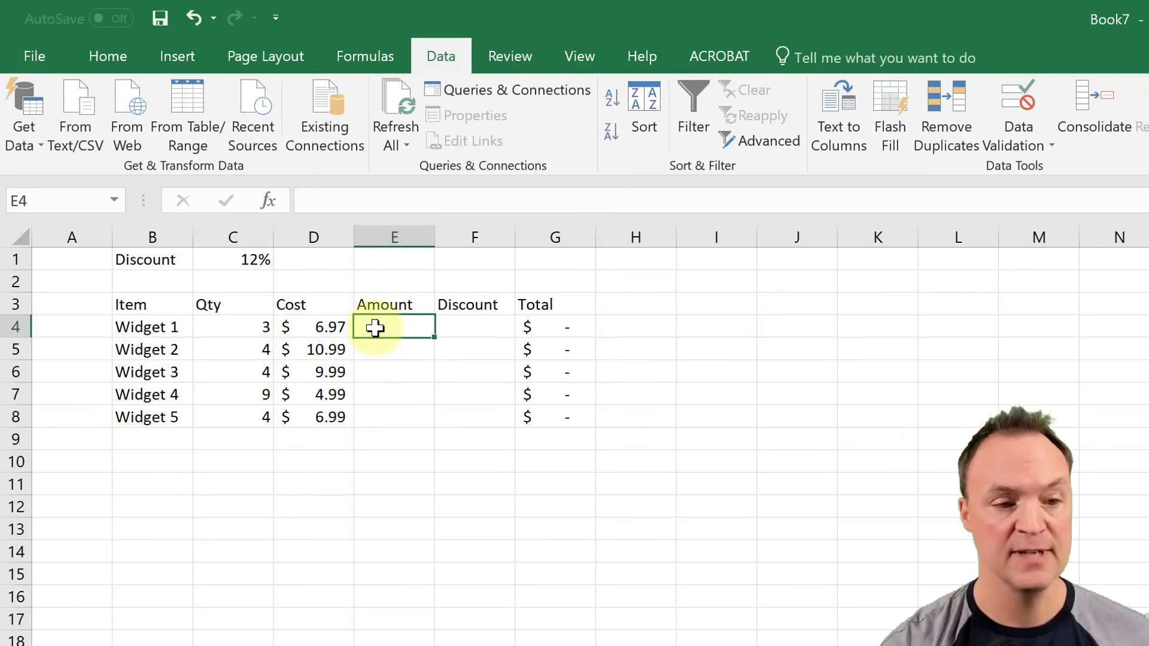
pyautogui.write('=')
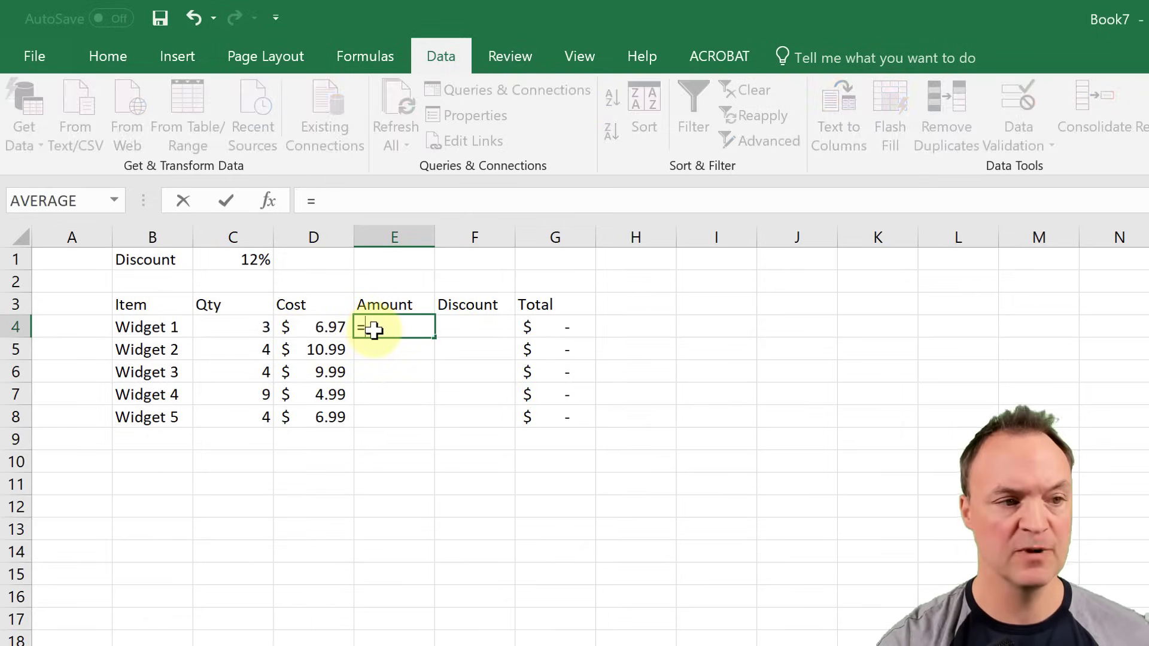
pyautogui.click(342, 329)
pyautogui.write('*')
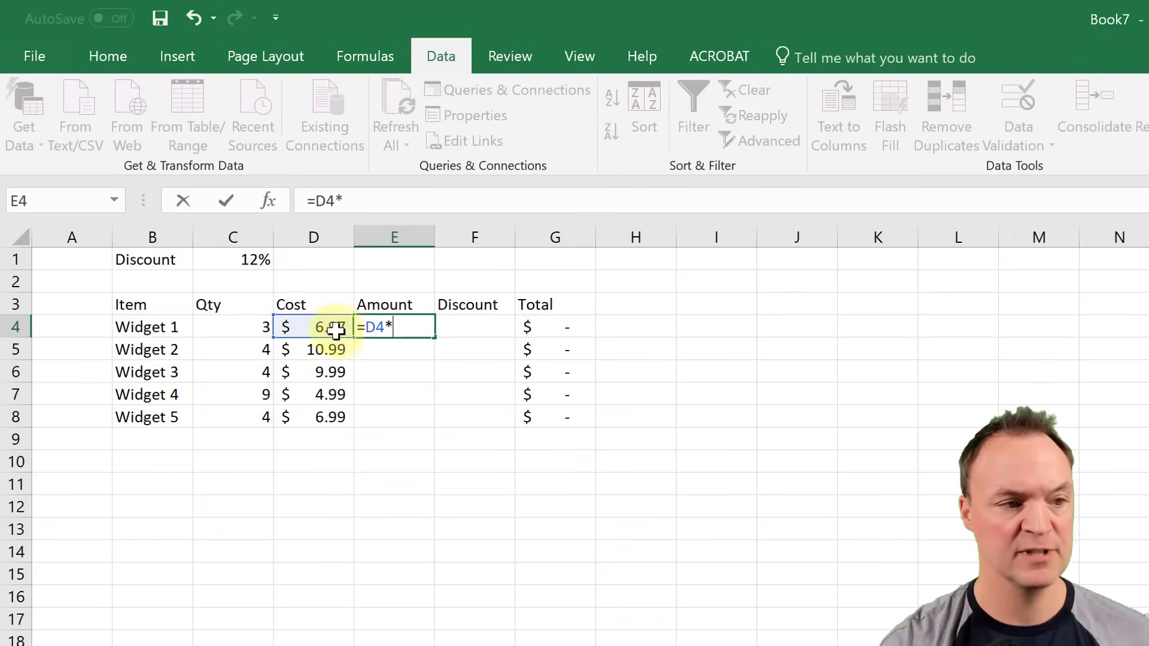
pyautogui.click(267, 329)
pyautogui.press('Return')
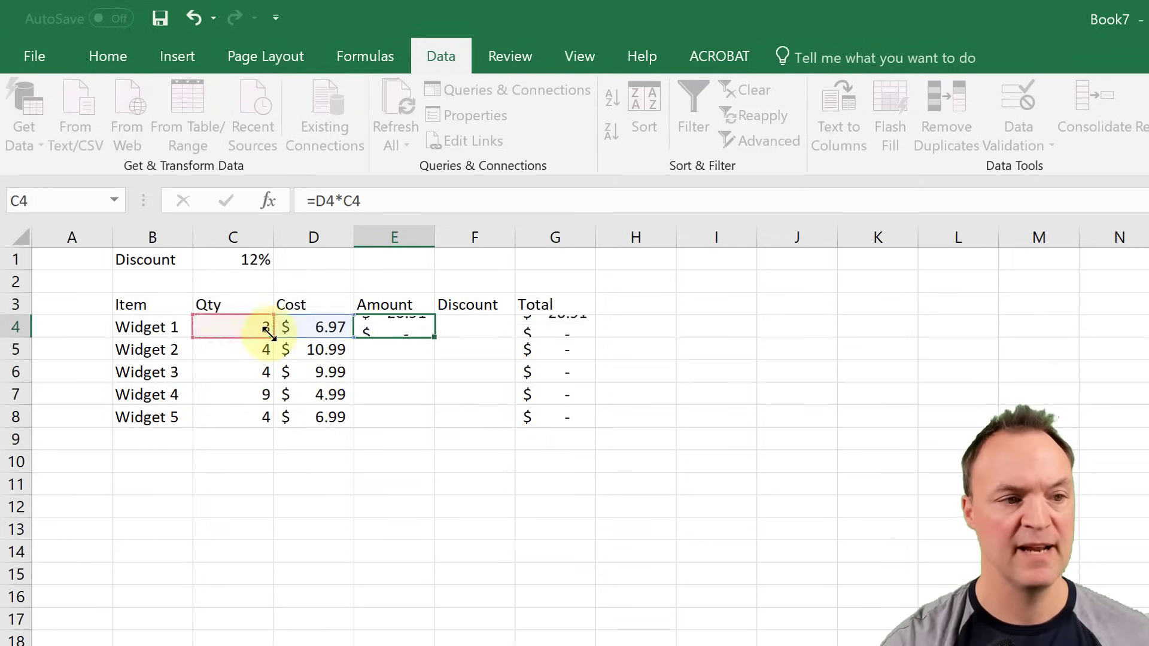
# Step: Copy the Amount formula down to E8 and compare the formulas in E5 and E4
pyautogui.click(409, 329)
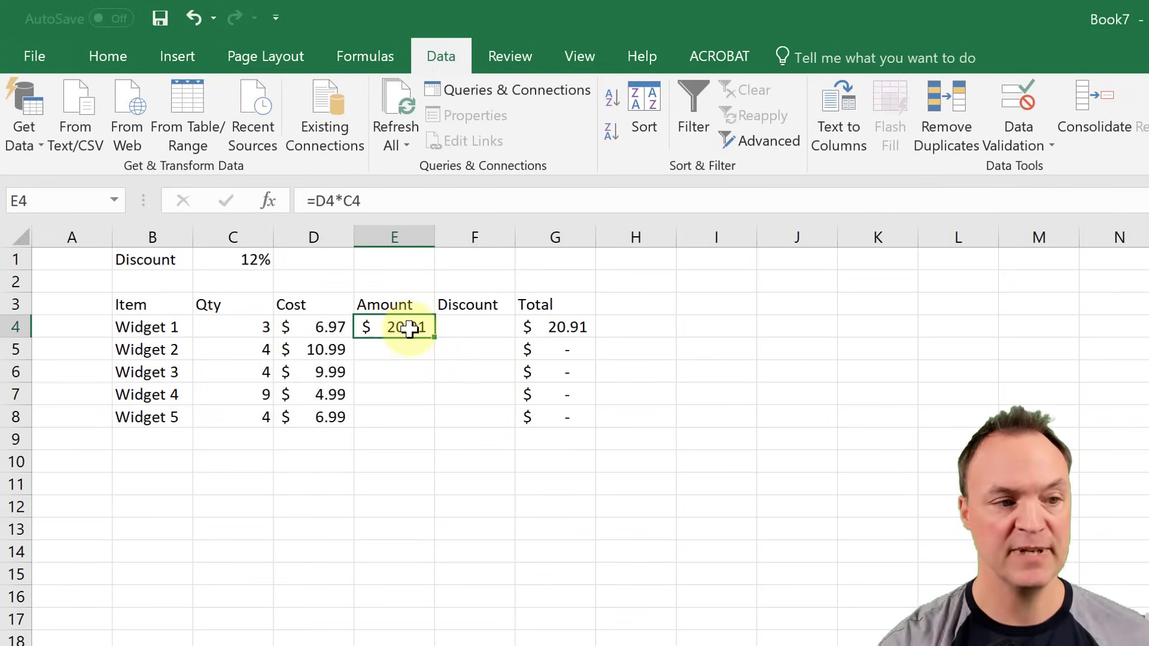
pyautogui.moveTo(435, 336); pyautogui.dragTo(423, 419)
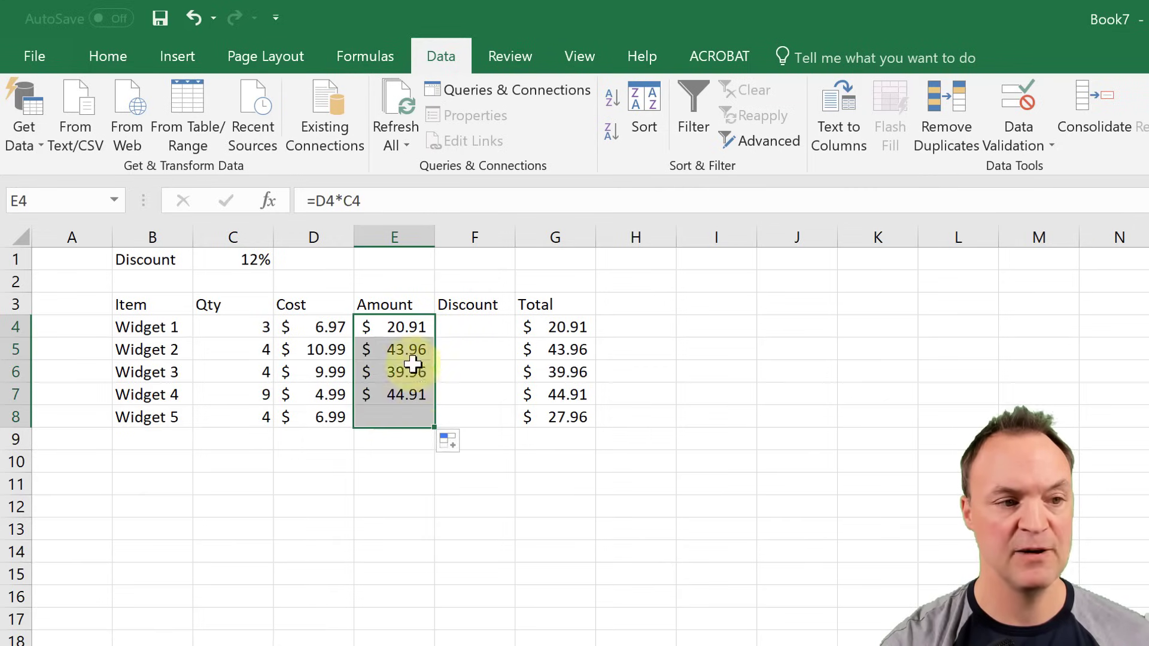
pyautogui.click(407, 328)
pyautogui.click(410, 347)
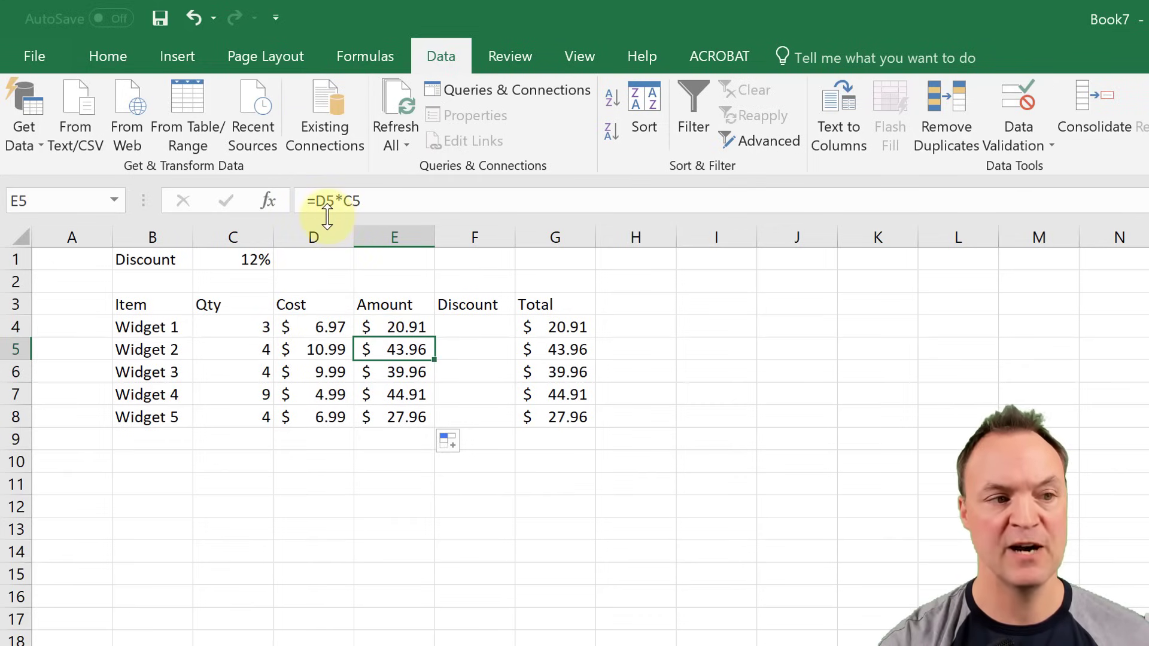
pyautogui.click(390, 328)
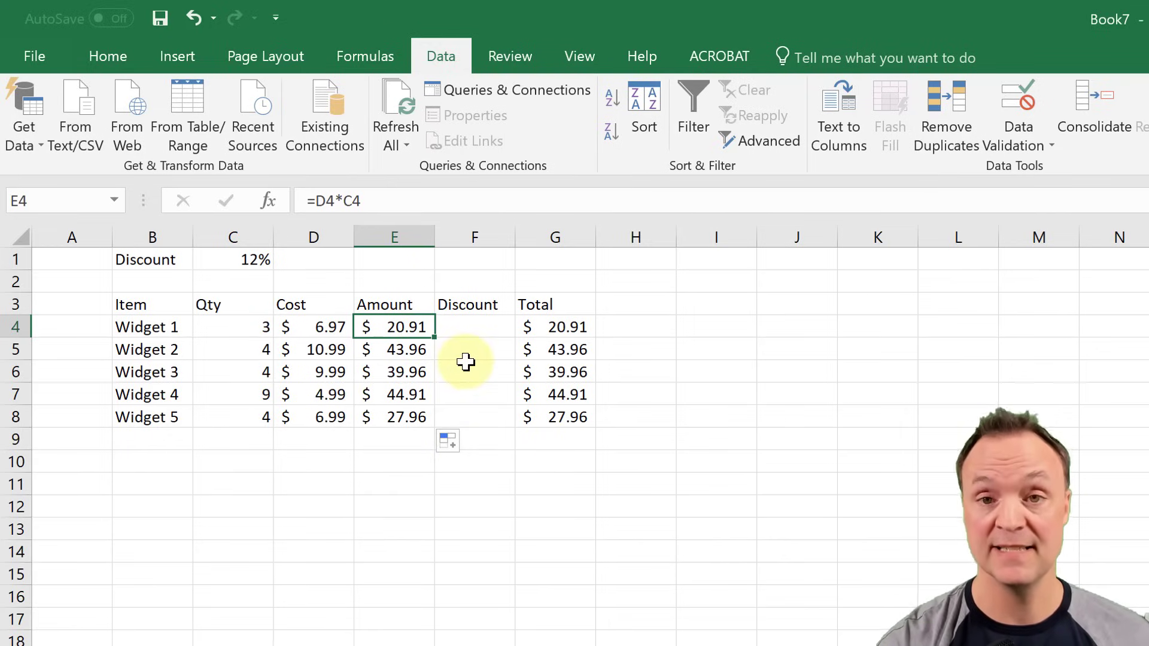
# Step: Enter the formula =E4*C1 in F4 for Widget 1's 12% Discount
pyautogui.click(474, 331)
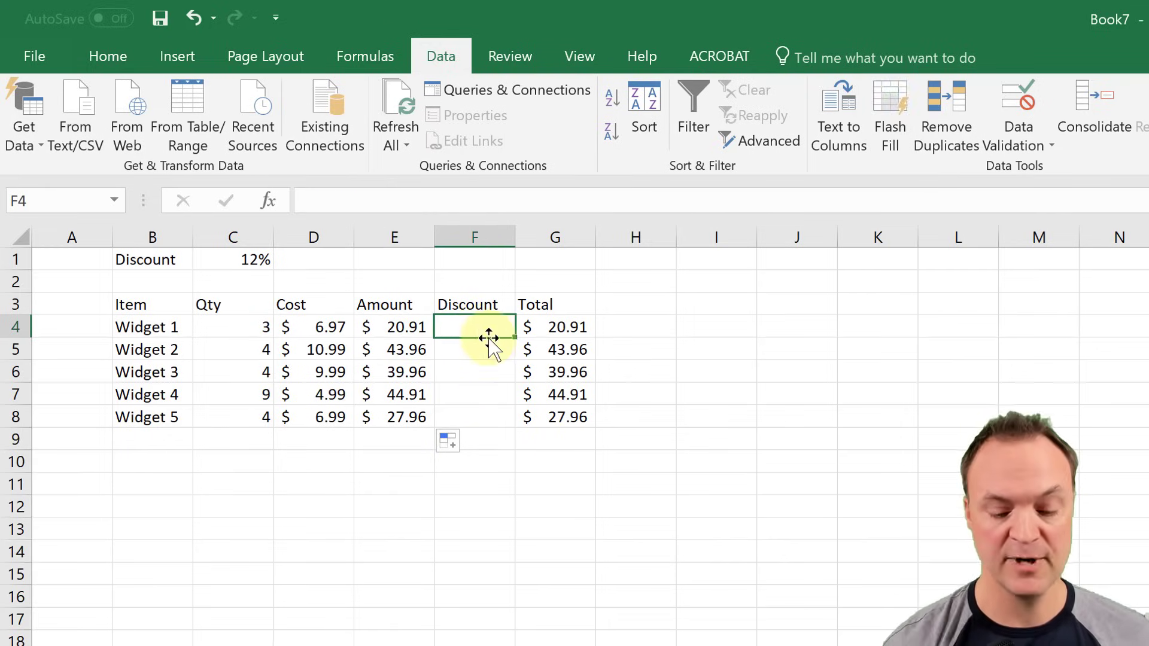
pyautogui.write('=')
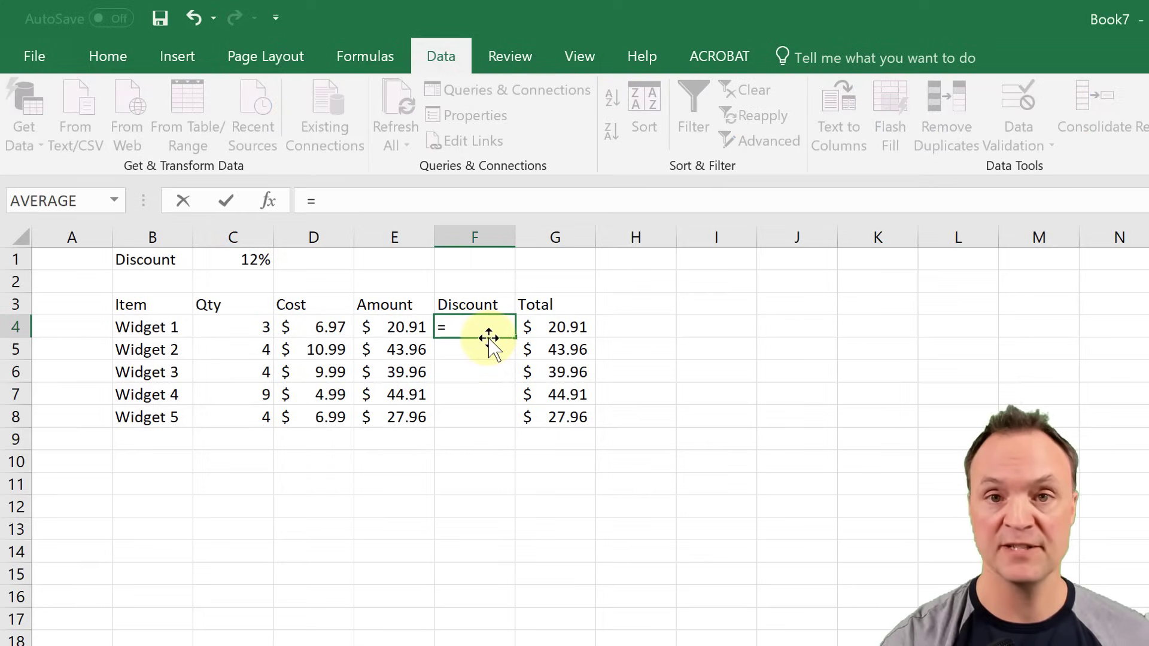
pyautogui.click(418, 328)
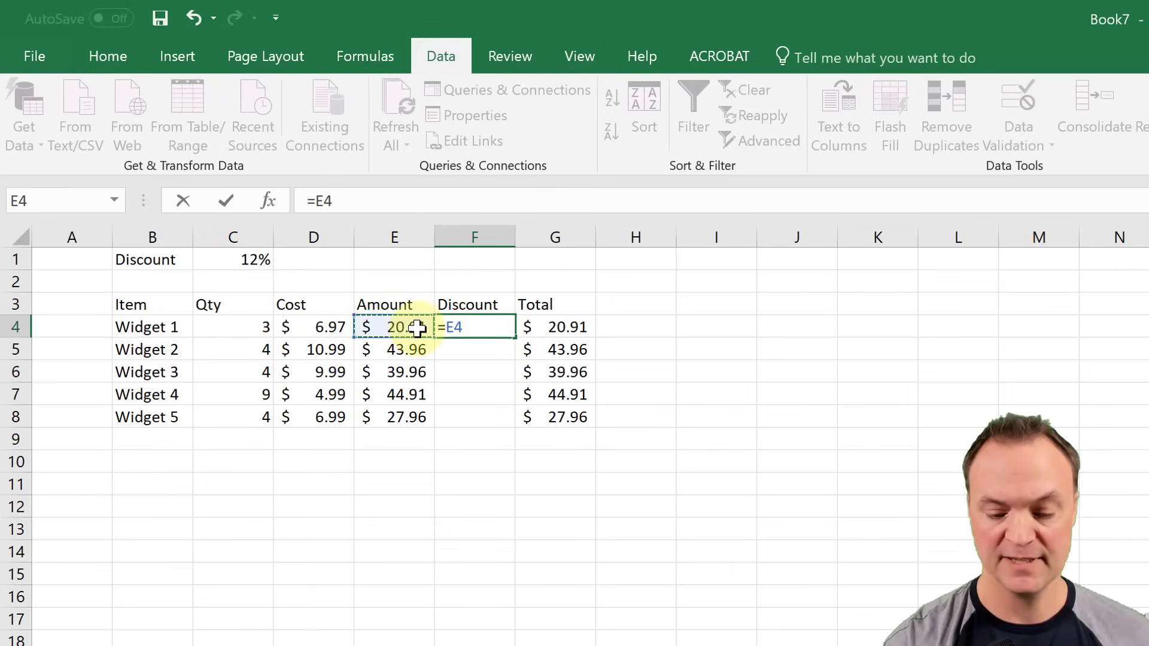
pyautogui.write('*')
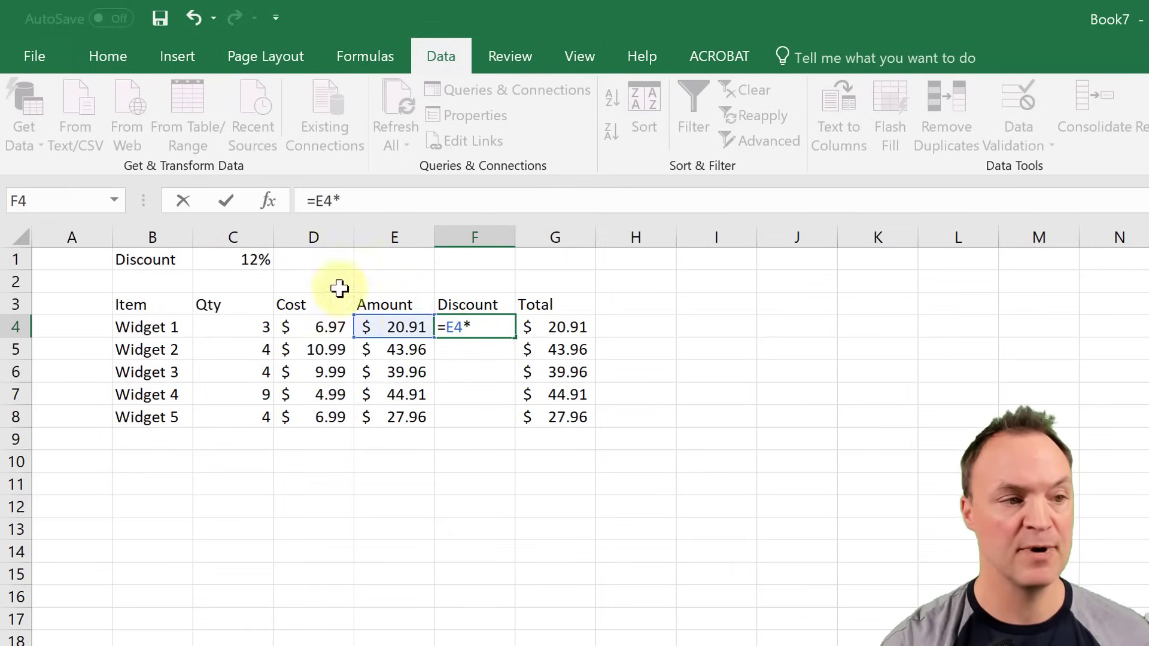
pyautogui.click(253, 263)
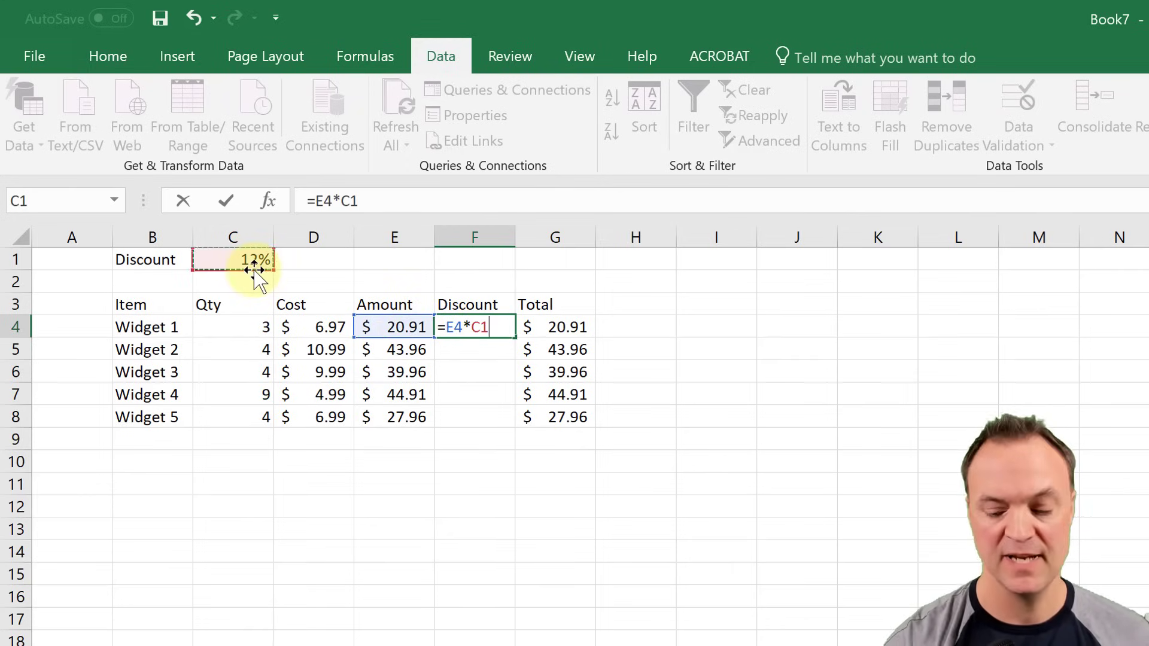
pyautogui.press('Return')
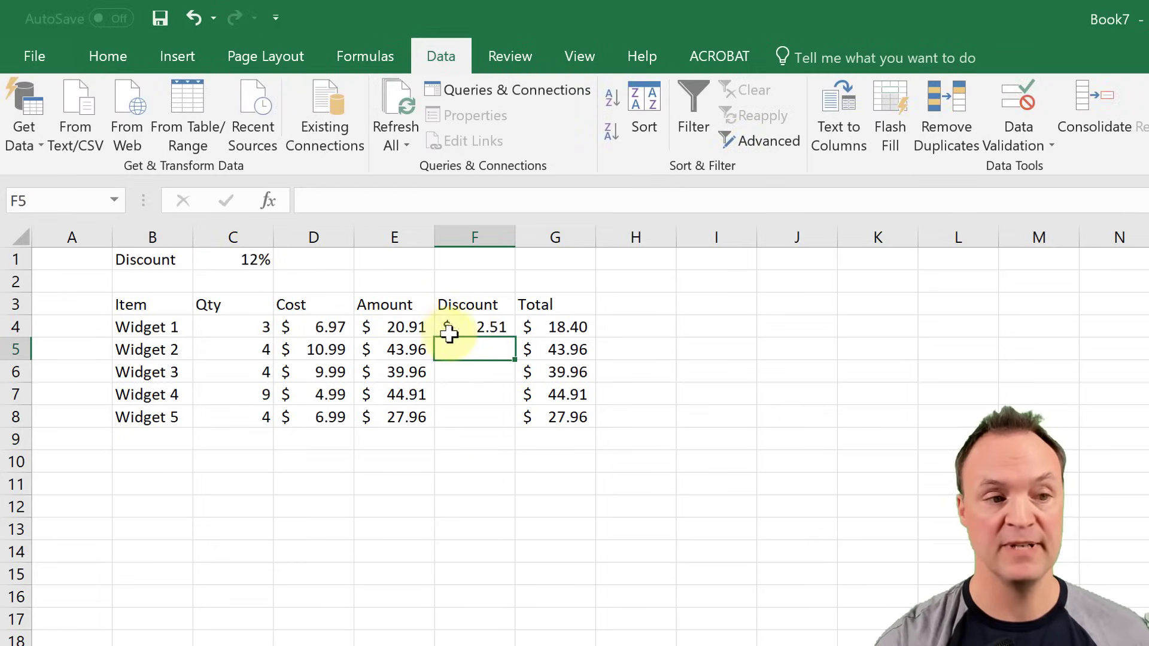
# Step: Copy the Discount formula down to F8 and inspect F5's shifted reference to empty C2
pyautogui.click(486, 327)
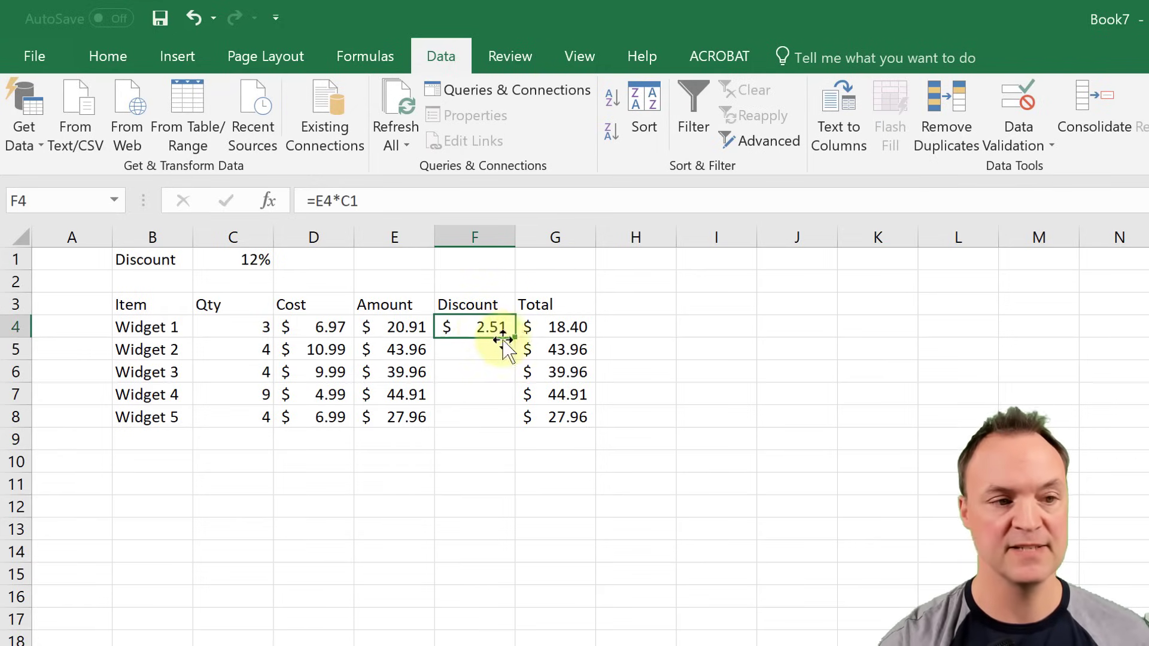
pyautogui.moveTo(515, 338); pyautogui.dragTo(502, 420)
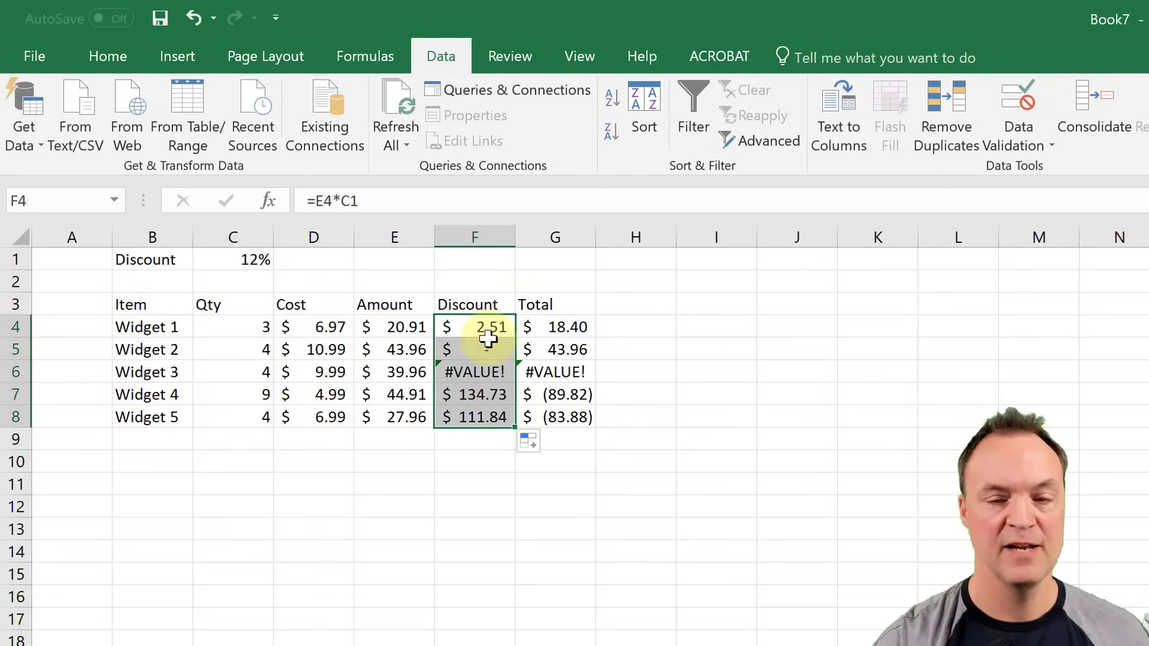
pyautogui.click(487, 327)
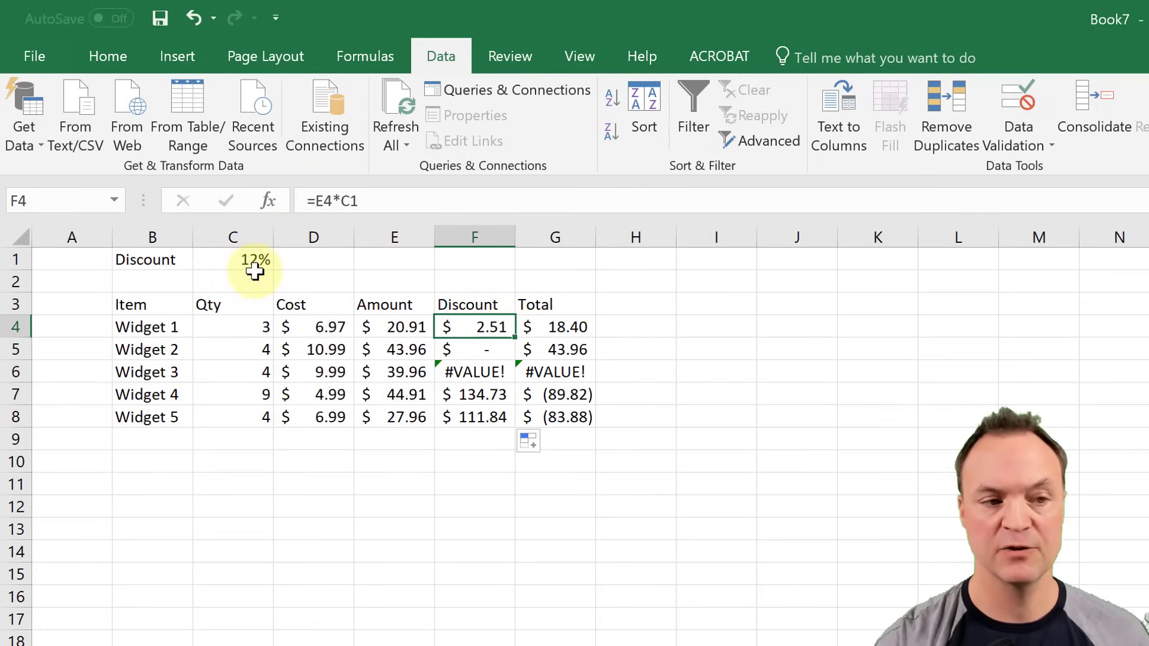
pyautogui.click(486, 353)
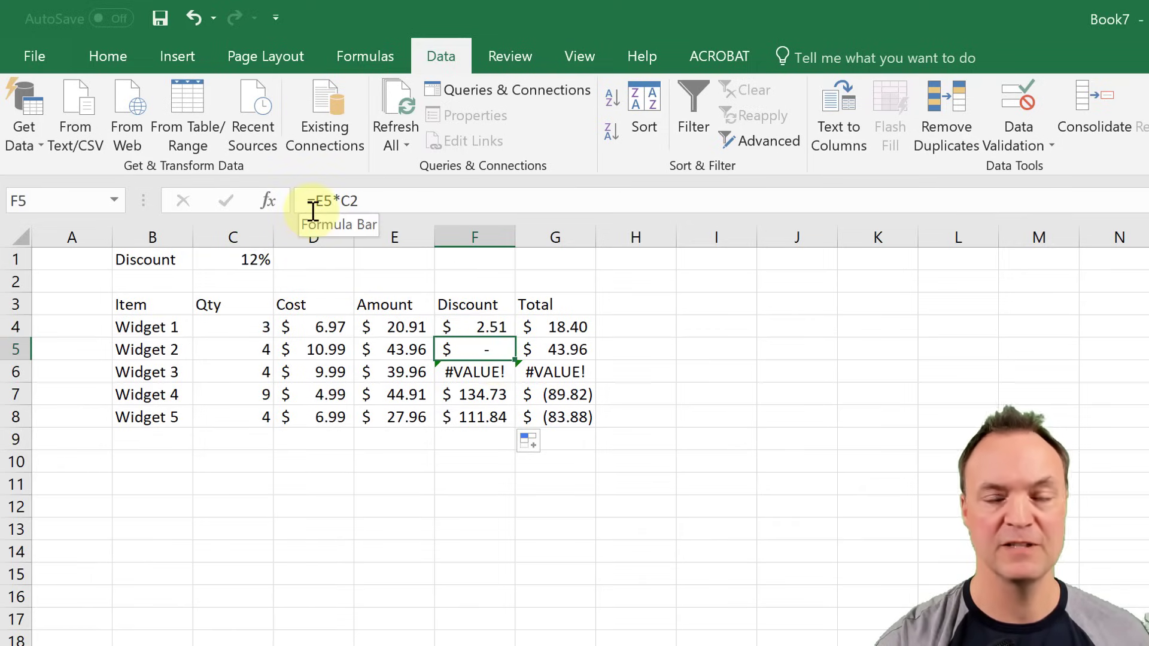
pyautogui.click(254, 287)
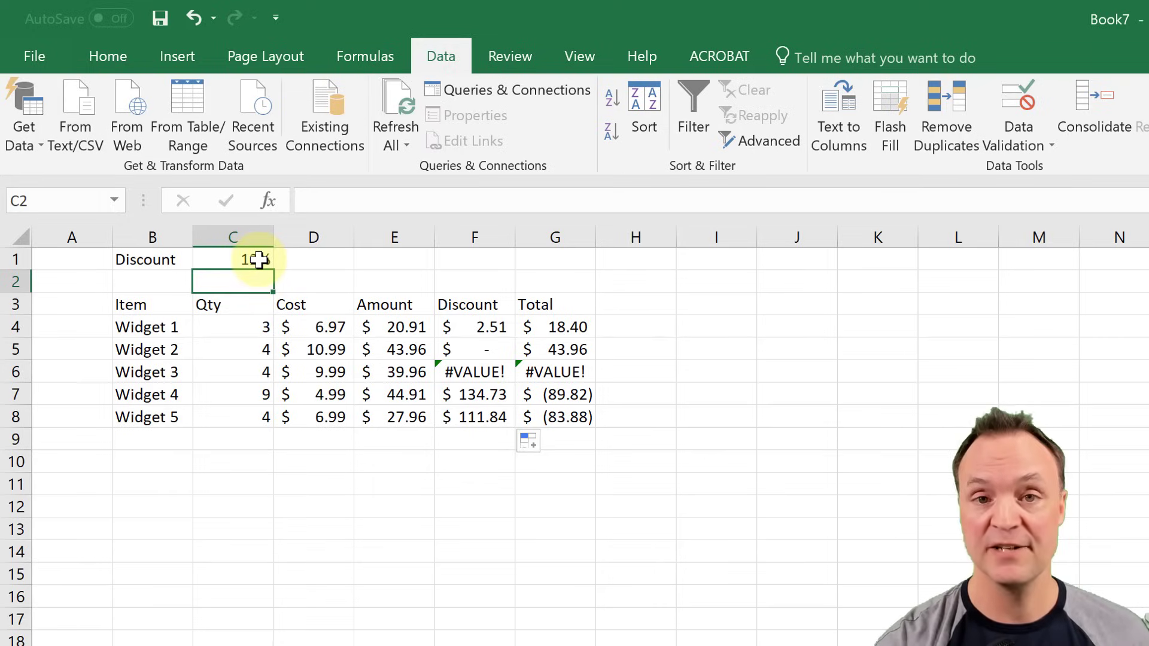
# Step: Anchor the F4 discount formula to C1 so it reads =E4*$C$1
pyautogui.click(476, 328)
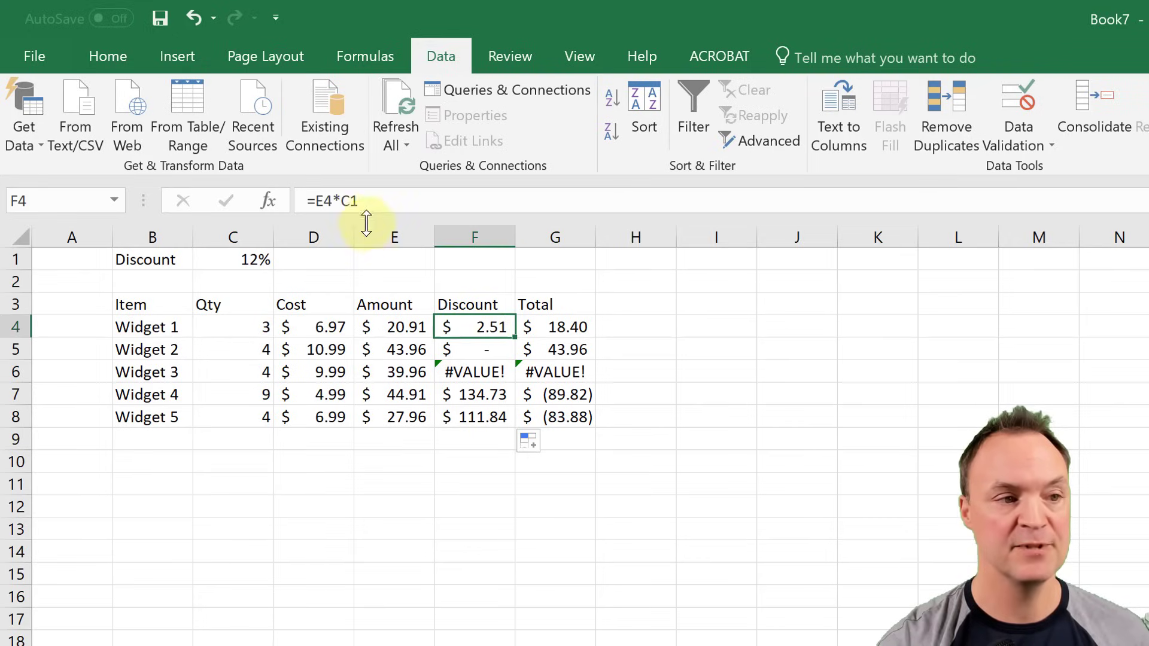
pyautogui.click(344, 206)
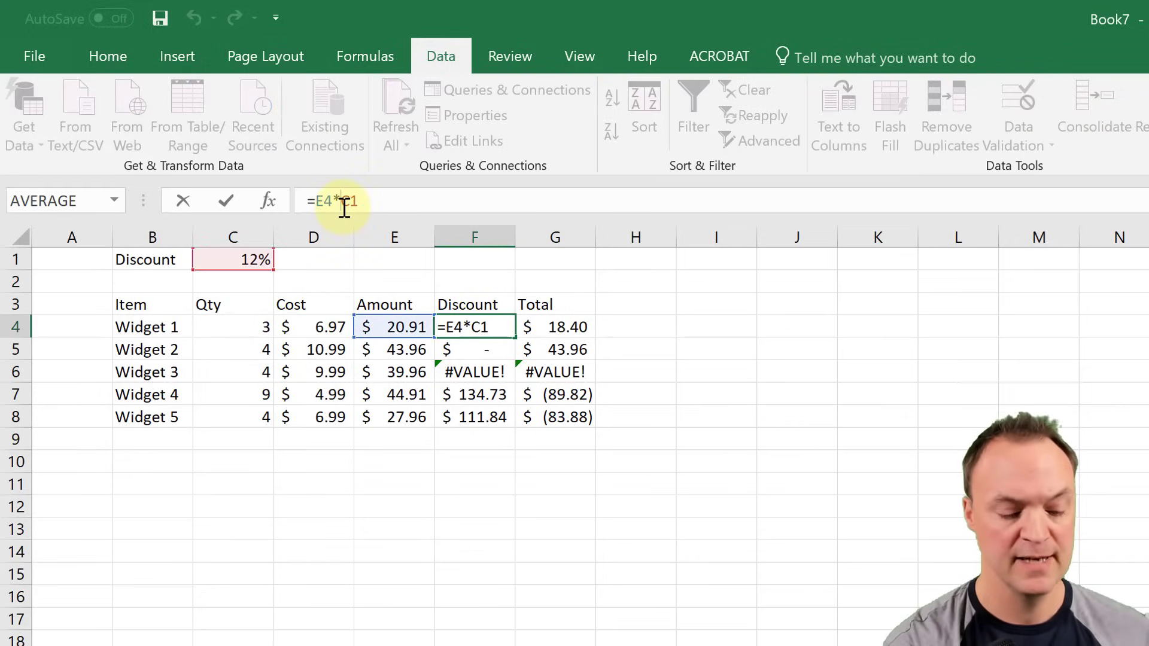
pyautogui.write('$C')
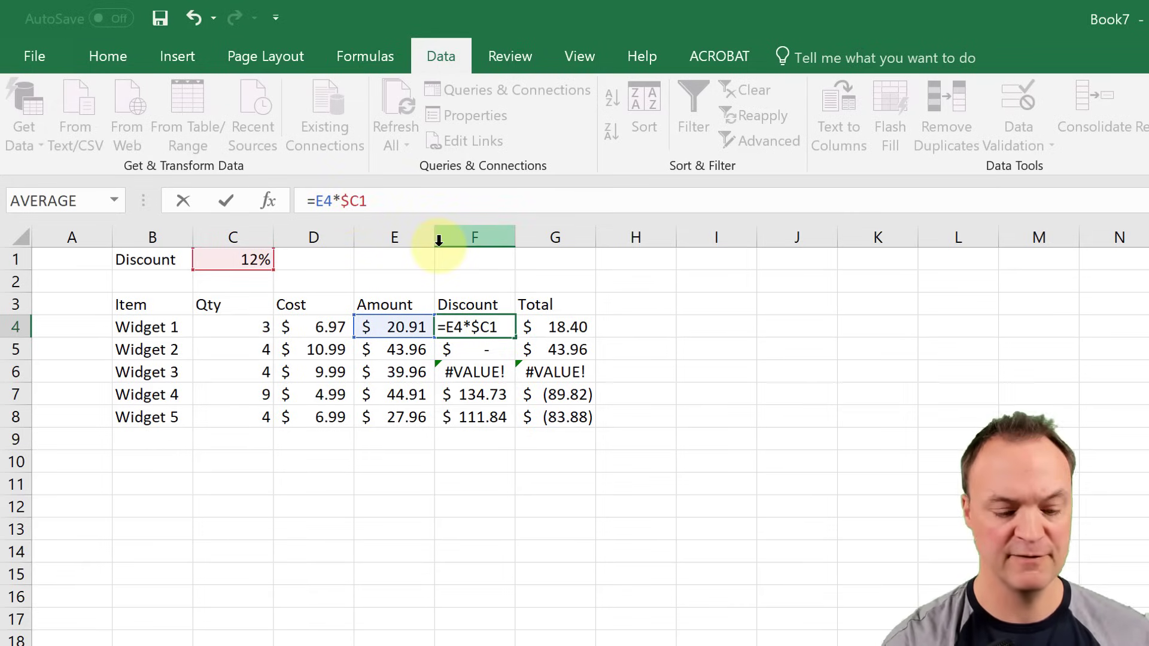
pyautogui.write('$')
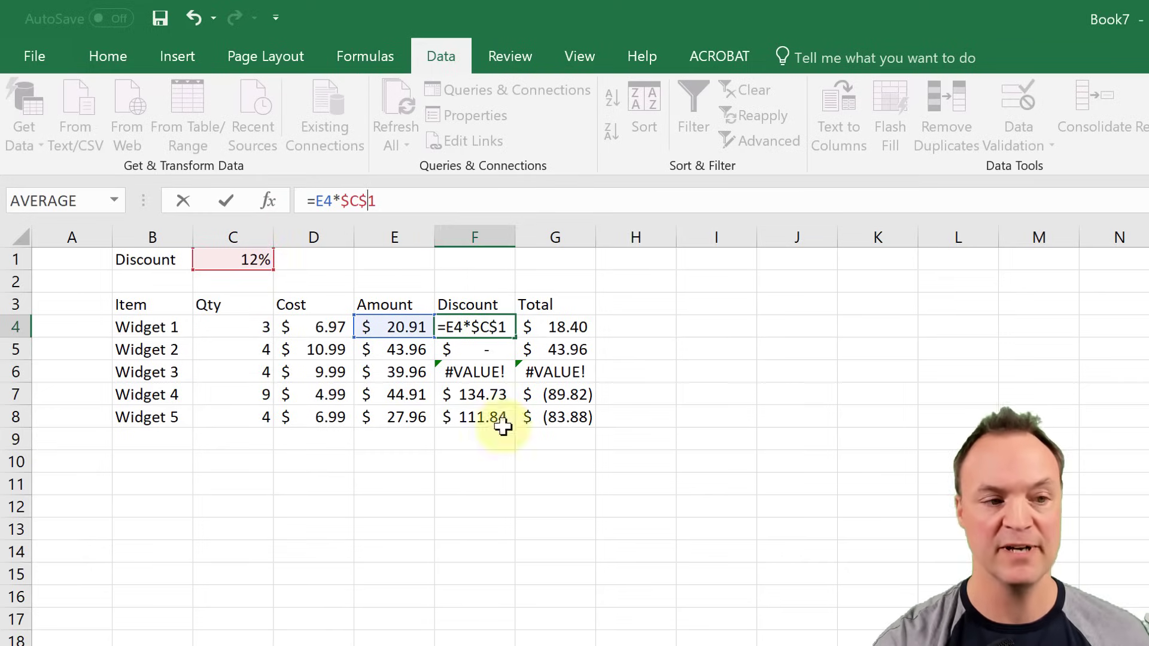
pyautogui.click(536, 494)
# Step: Fill the discount formula from F4 down to F8 and check the copies in F5–F7
pyautogui.click(508, 331)
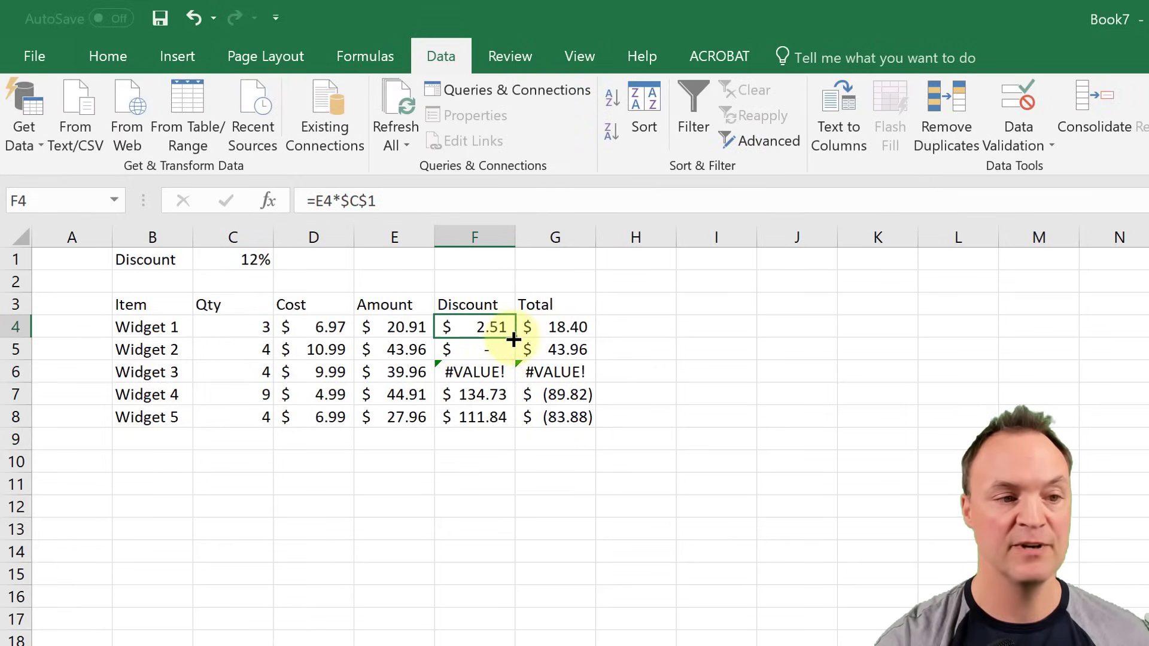
pyautogui.moveTo(513, 336); pyautogui.dragTo(513, 419)
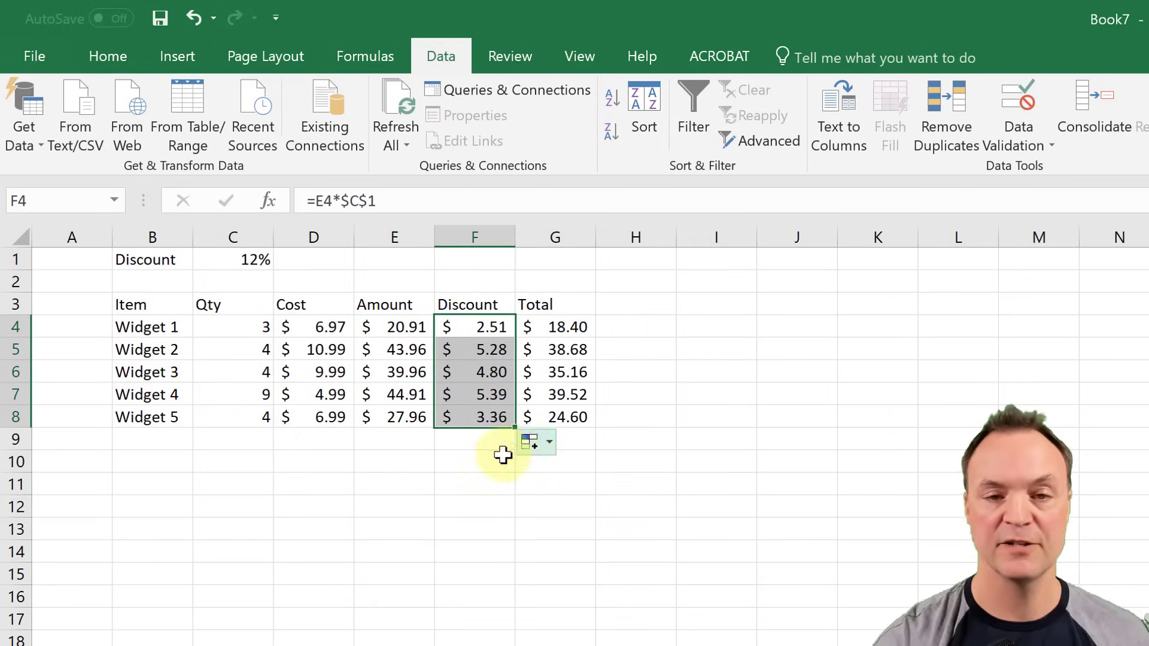
pyautogui.click(486, 352)
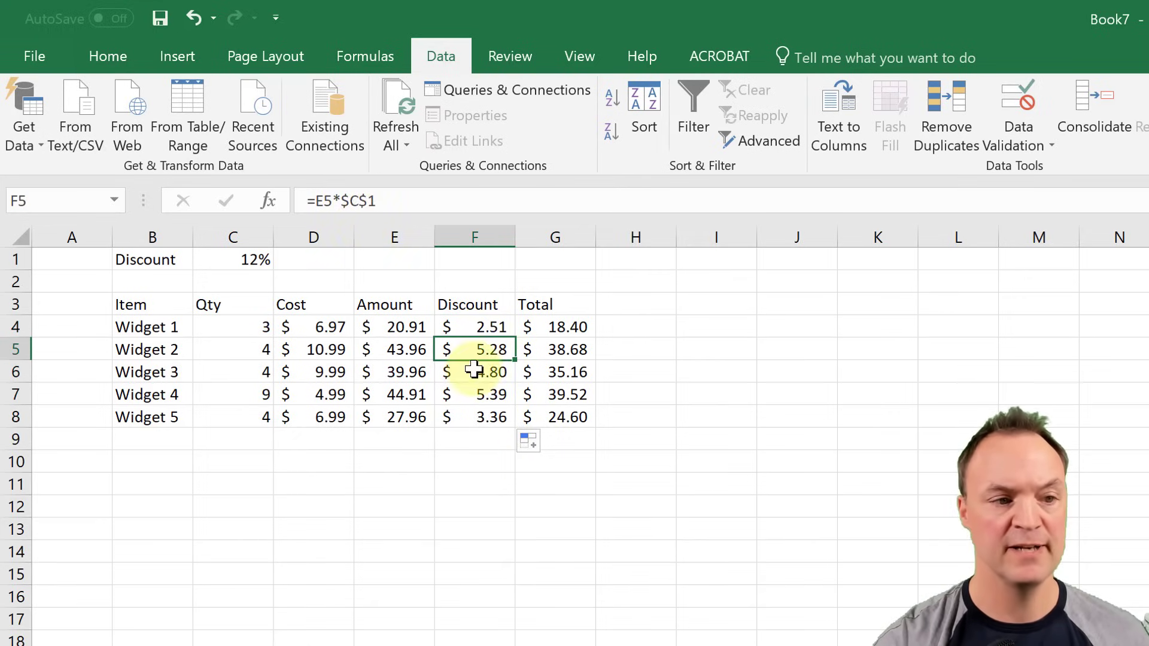
pyautogui.click(473, 374)
pyautogui.click(475, 395)
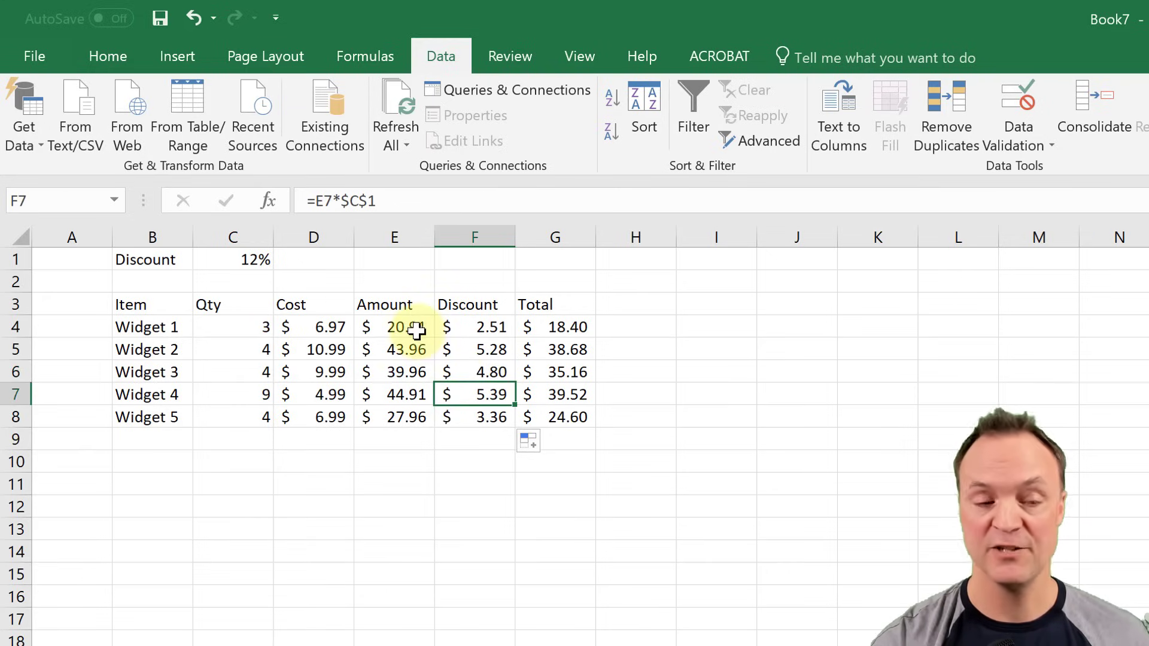
pyautogui.click(485, 326)
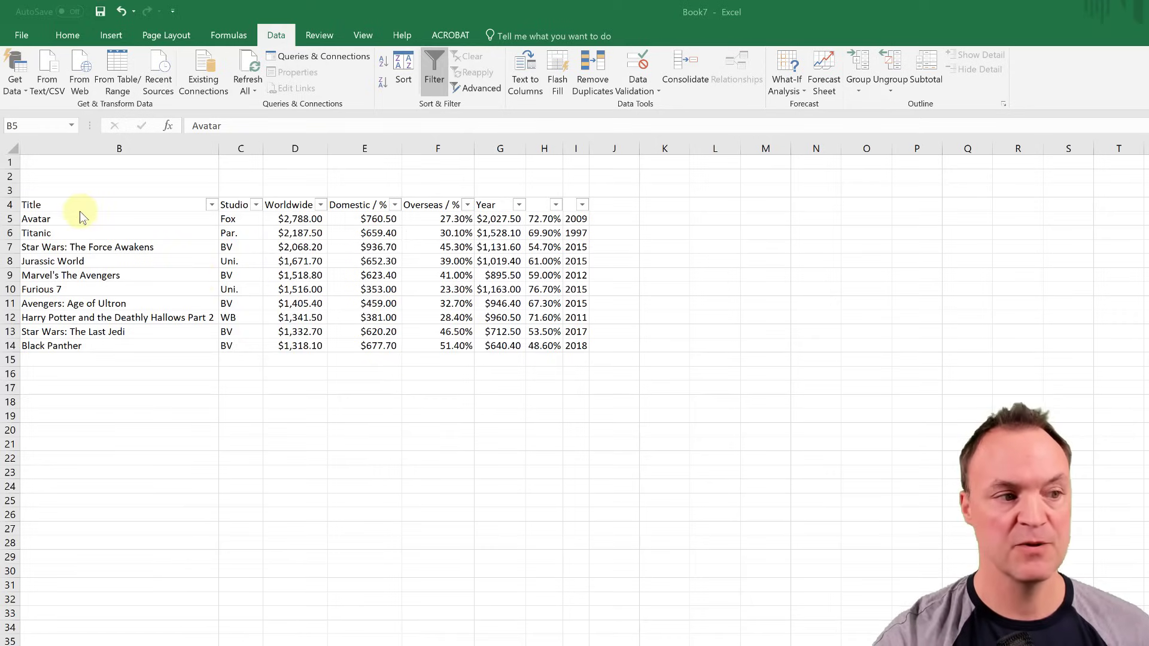
# Step: Copy the movie table range B5:I14, starting at Avatar
pyautogui.moveTo(39, 222); pyautogui.dragTo(575, 345)
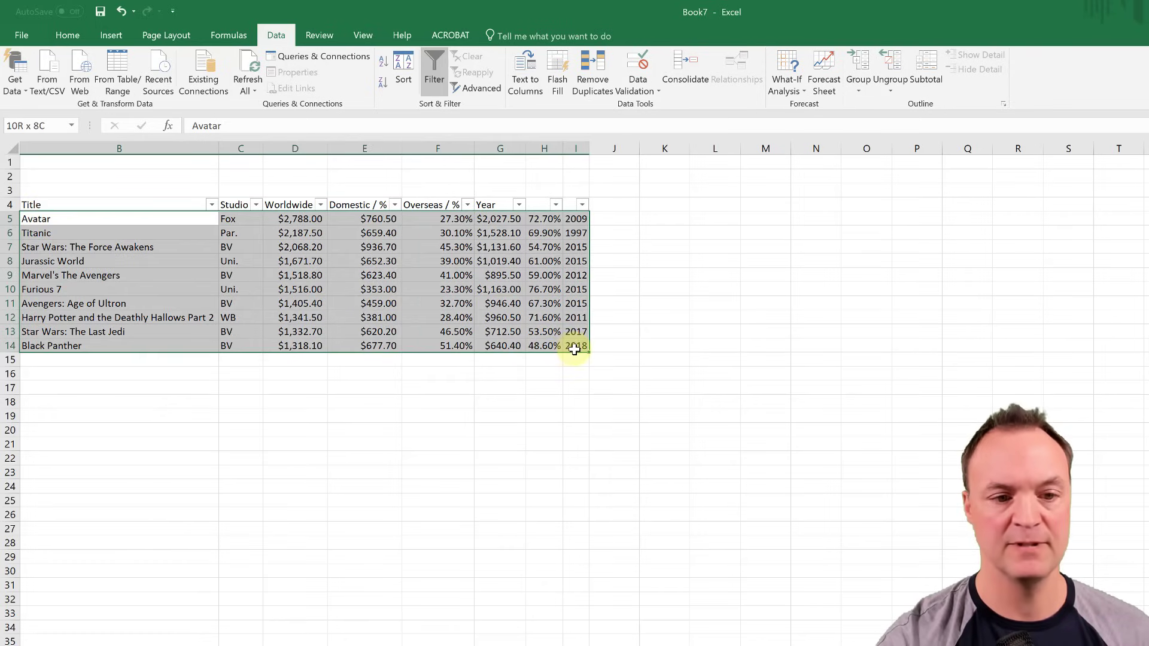
pyautogui.rightClick(374, 249)
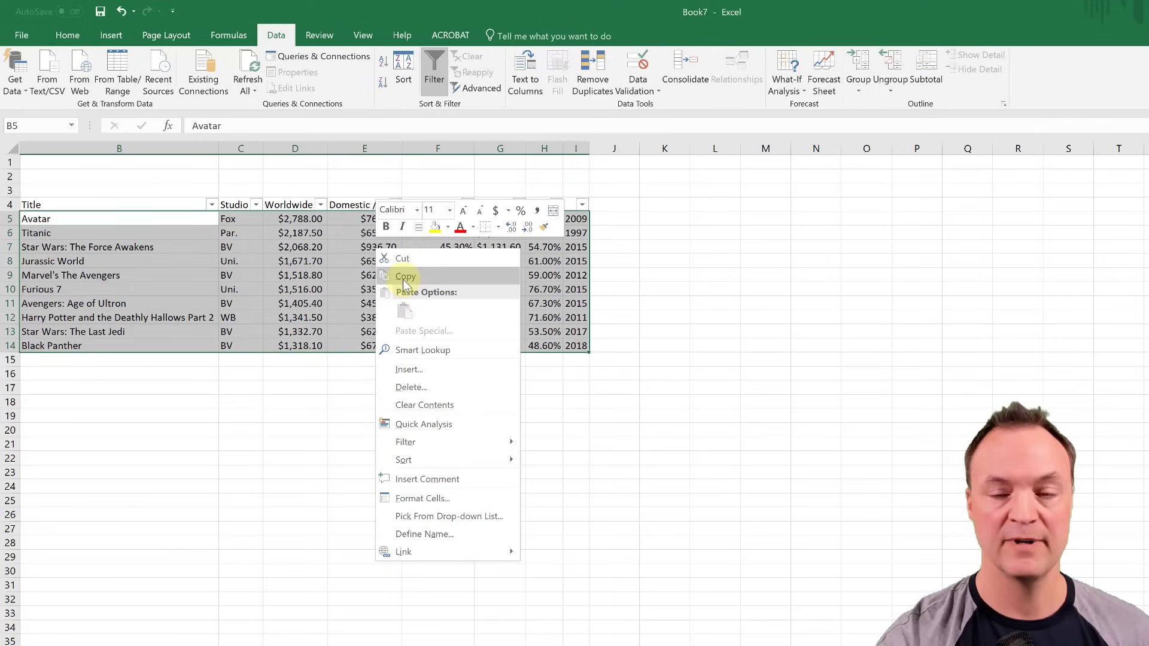
pyautogui.click(405, 279)
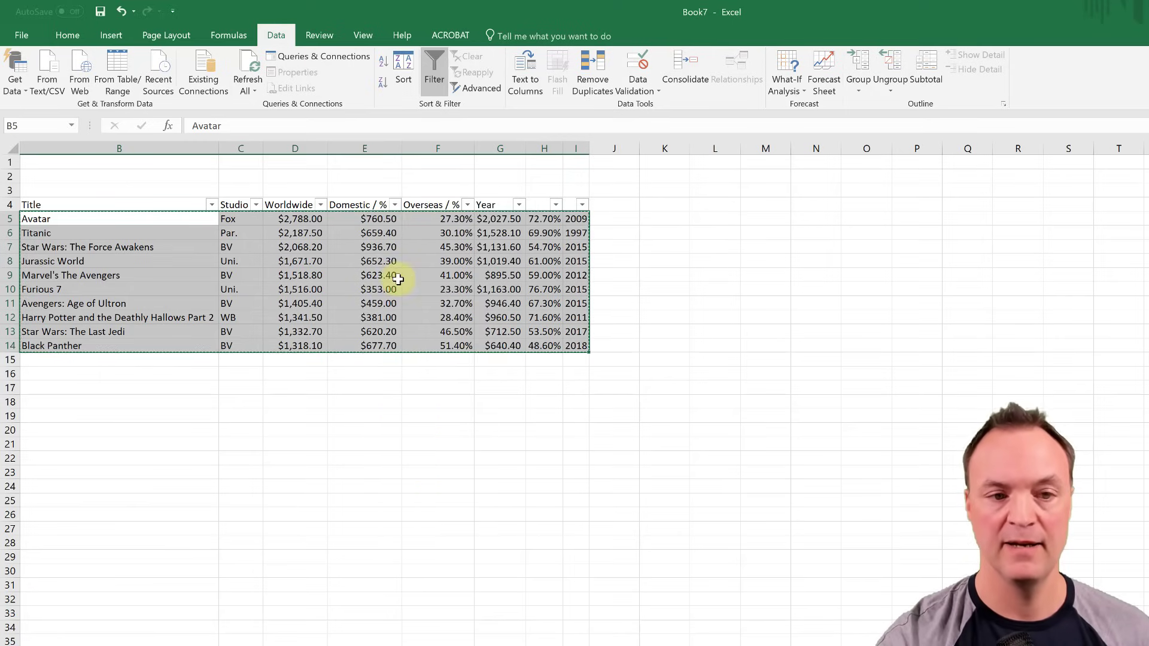
# Step: Paste the table transposed at K5 so the films run across K5:T12, then select the whole sheet
pyautogui.click(673, 222)
pyautogui.rightClick(673, 222)
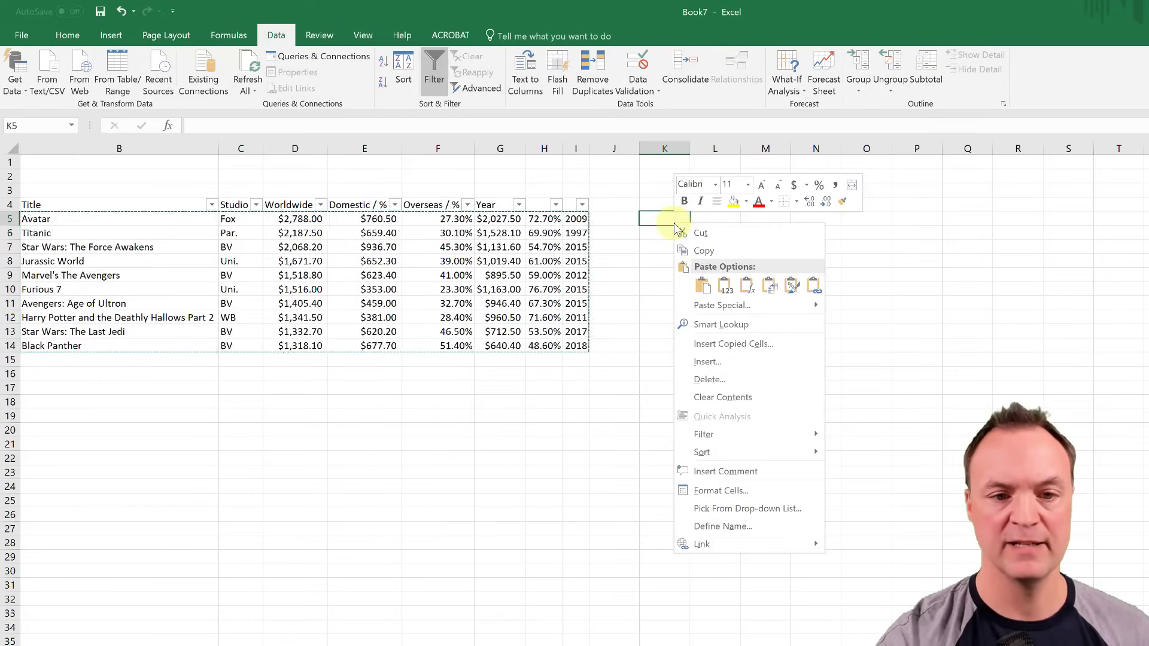
pyautogui.click(713, 306)
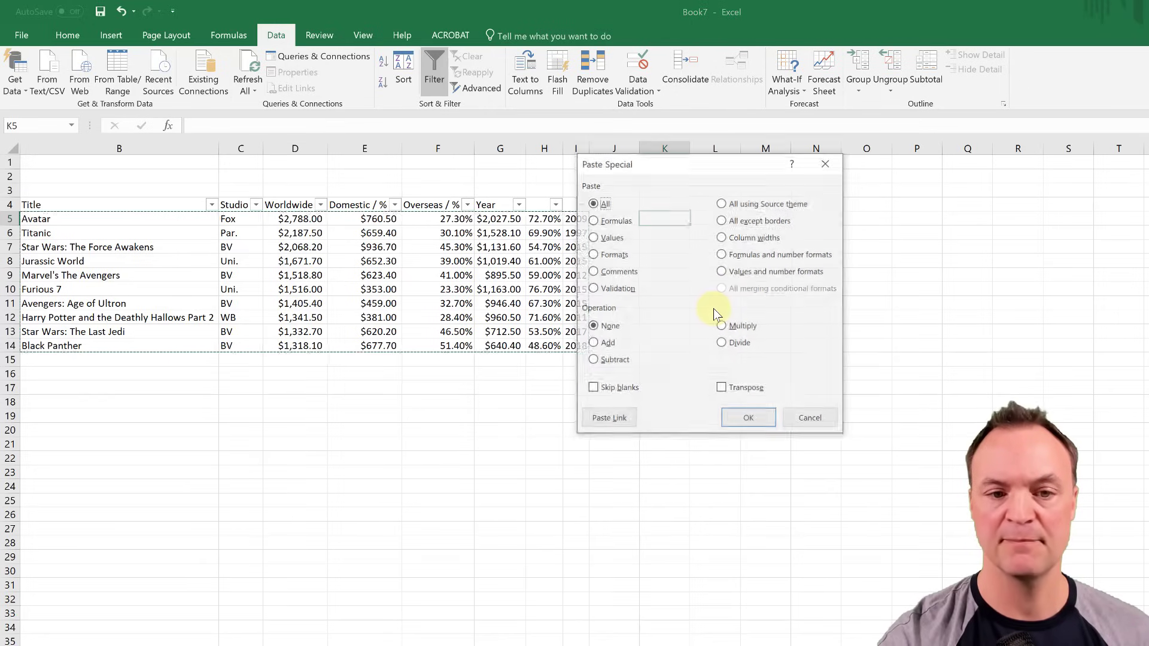
pyautogui.click(722, 389)
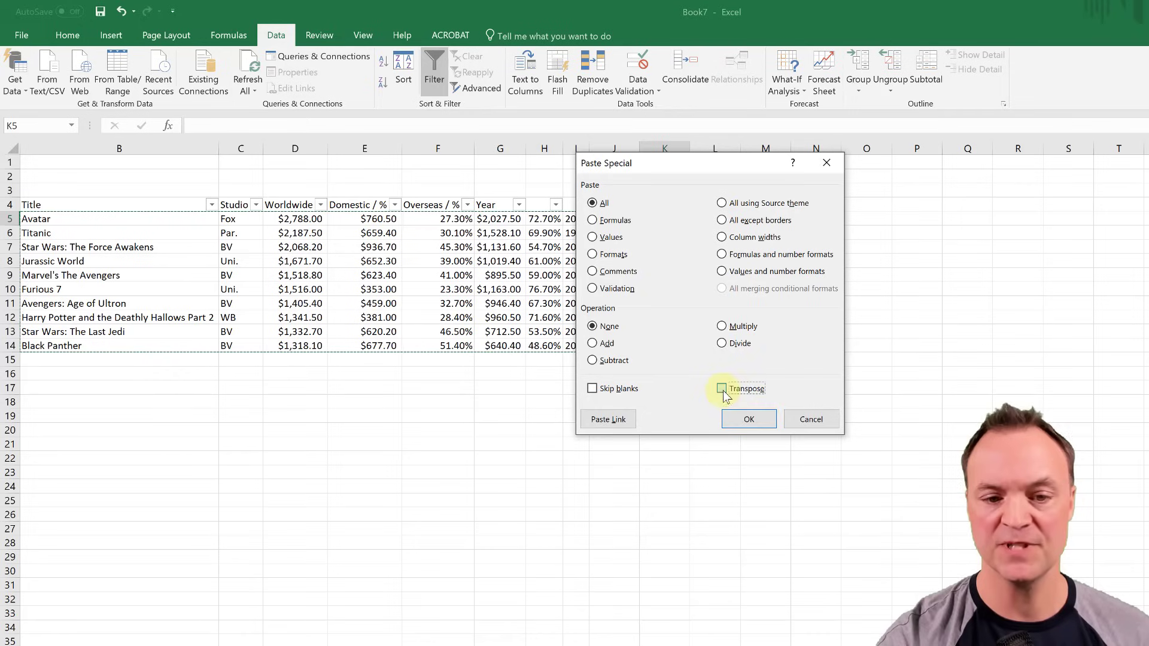
pyautogui.click(749, 419)
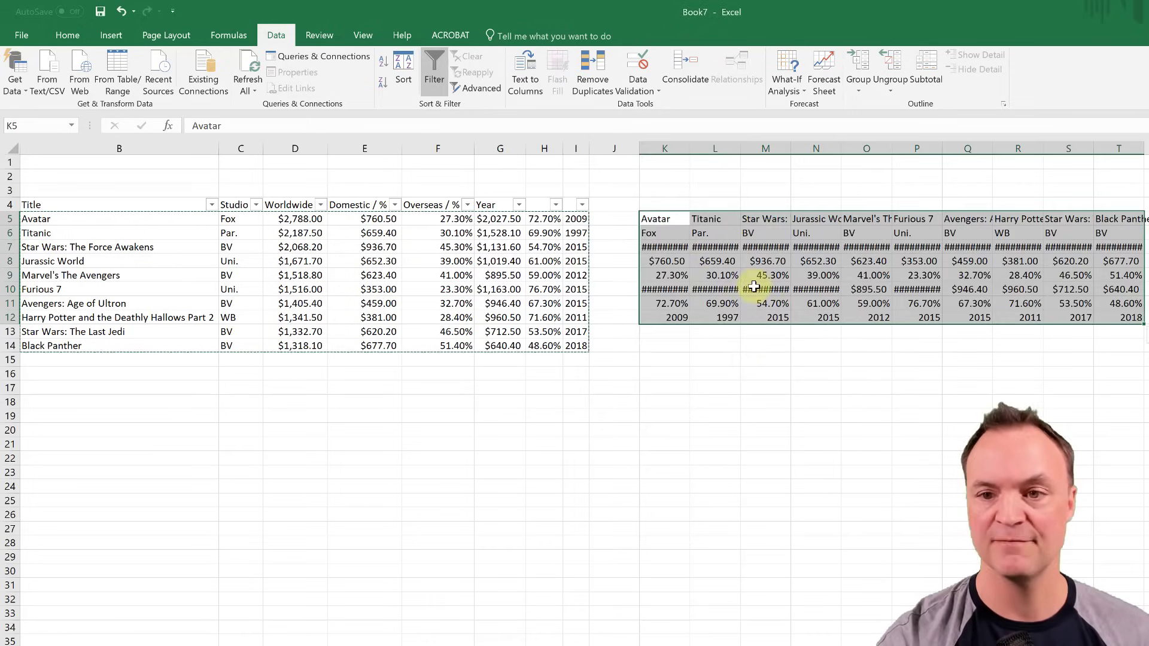
pyautogui.click(16, 153)
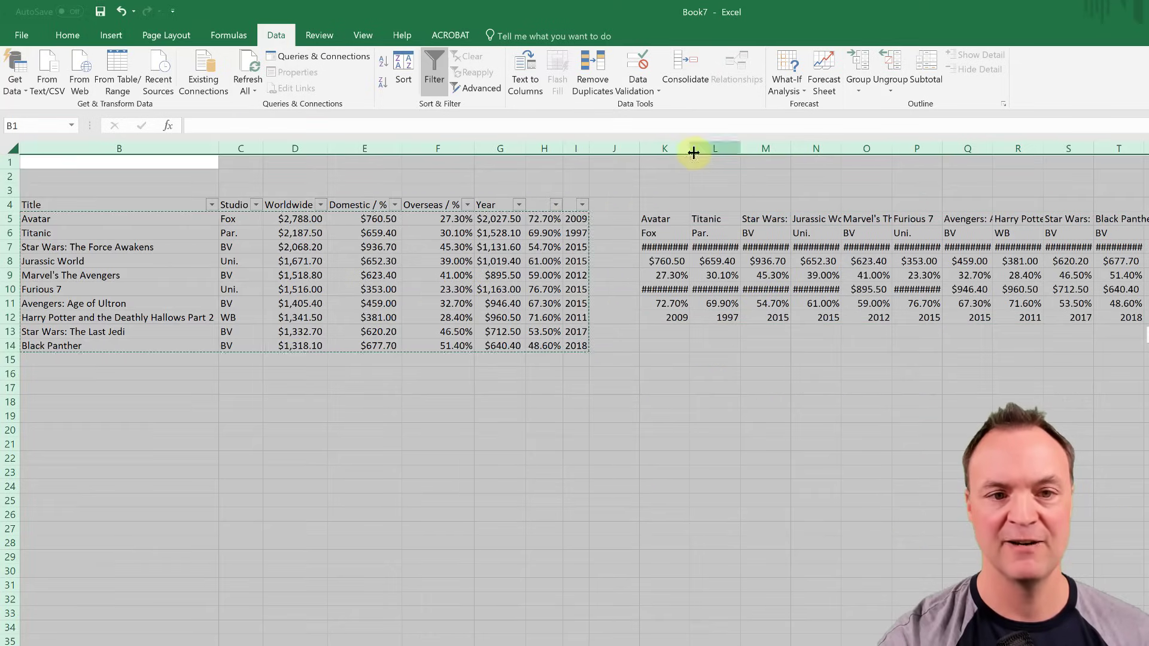
# Step: Copy the four comma-separated team, position and player lines from the Word document
pyautogui.click(810, 389)
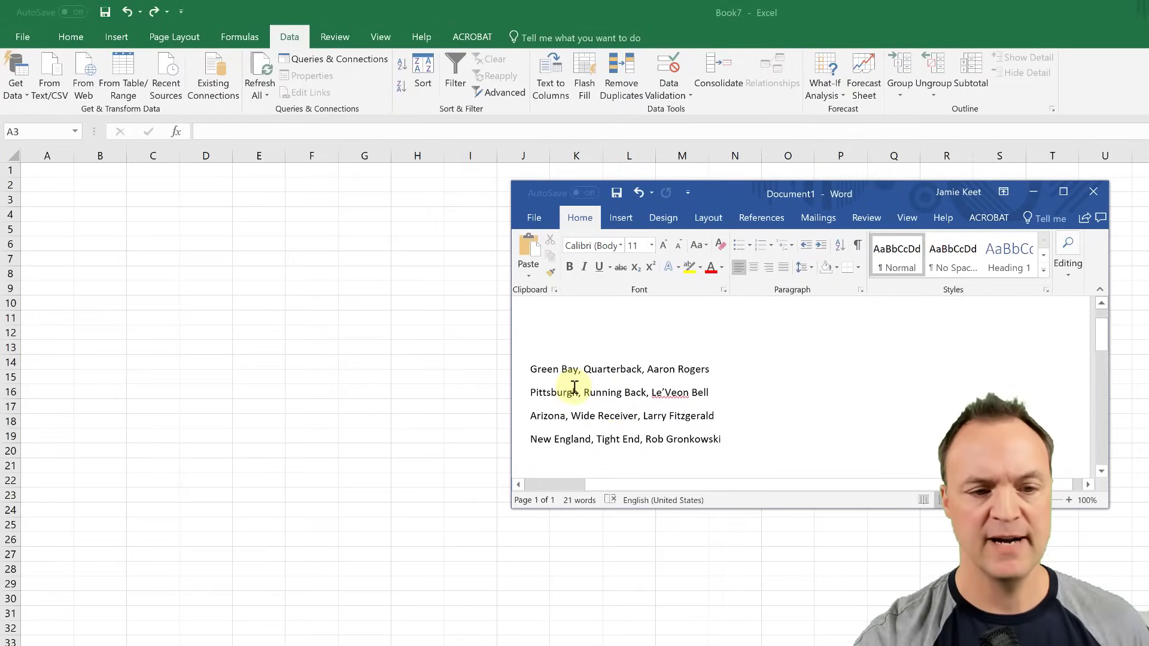
pyautogui.moveTo(534, 366); pyautogui.dragTo(720, 438)
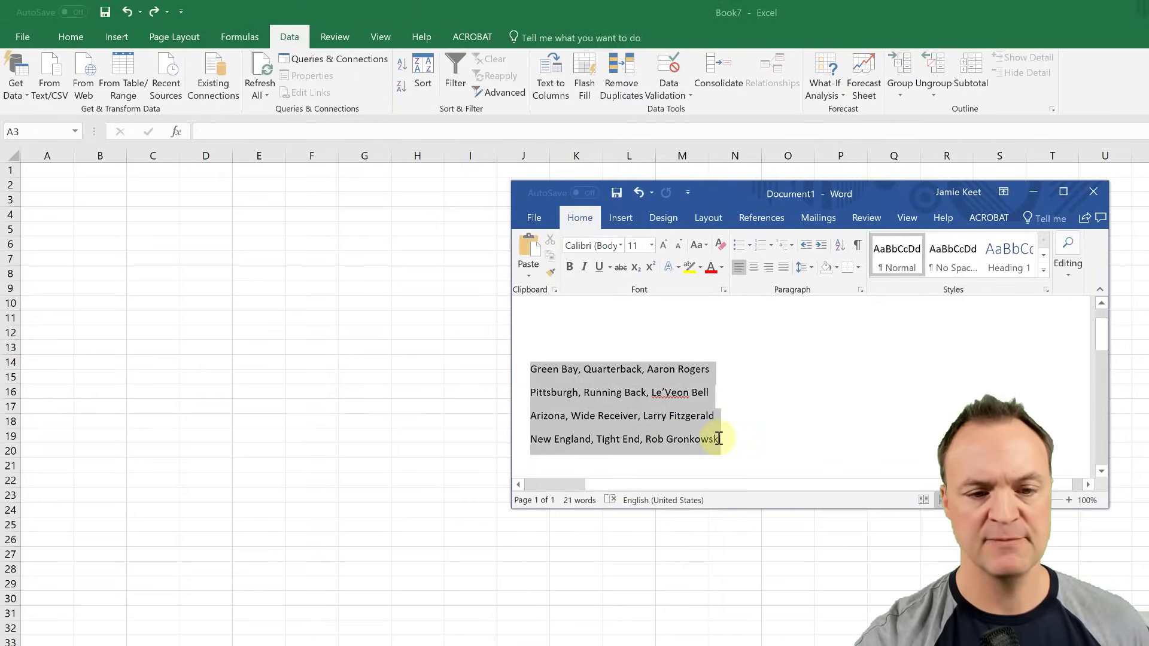
pyautogui.rightClick(649, 415)
pyautogui.click(673, 443)
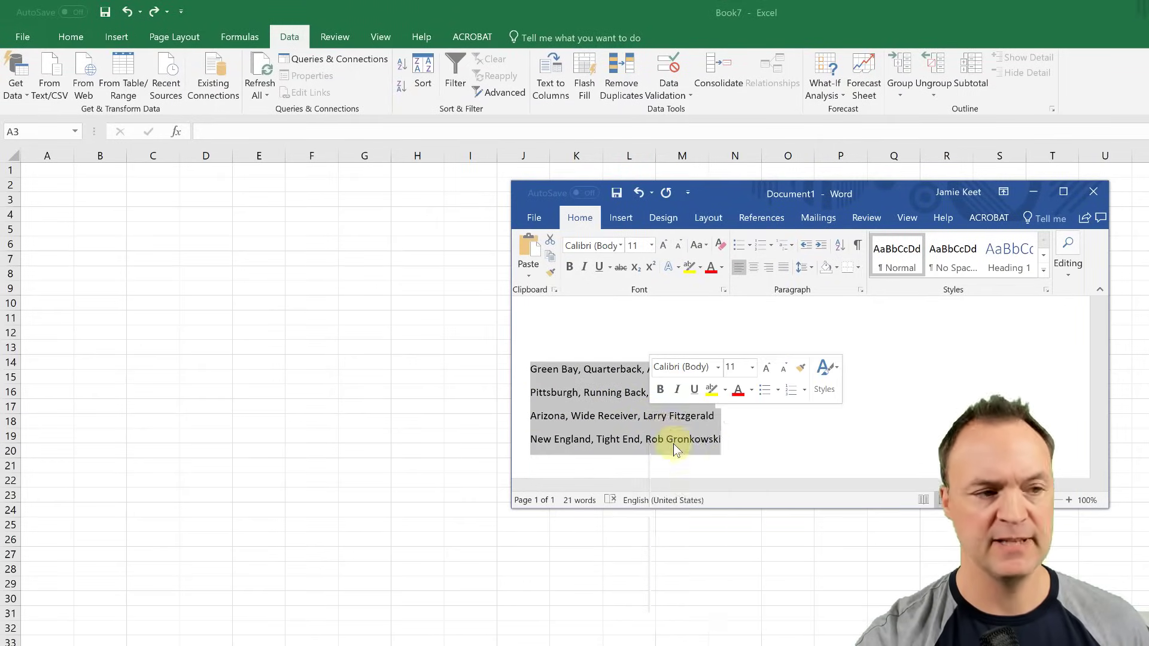
# Step: Paste the four copied lines into B3:B6 with Keep Source Formatting
pyautogui.click(97, 200)
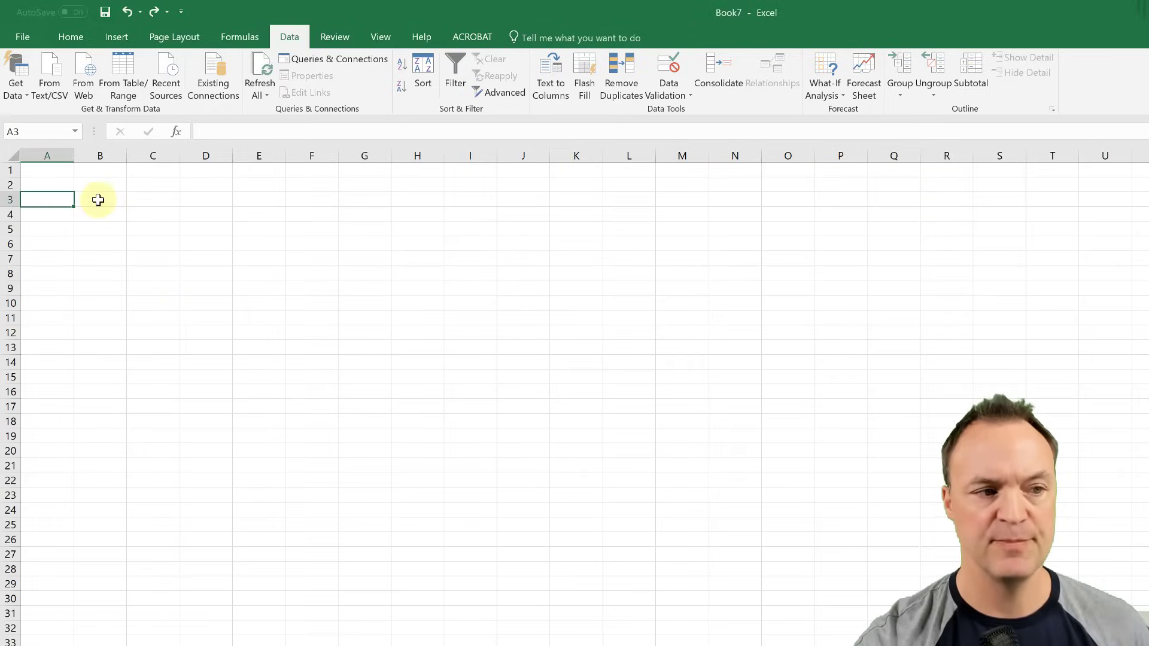
pyautogui.rightClick(98, 199)
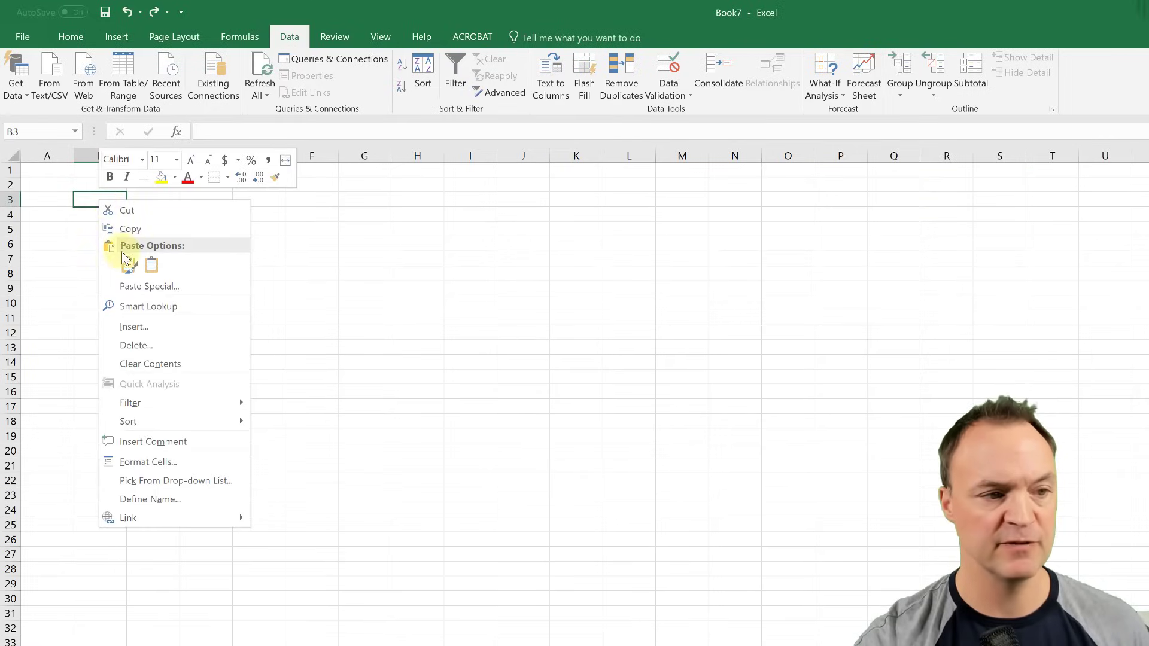
pyautogui.click(130, 265)
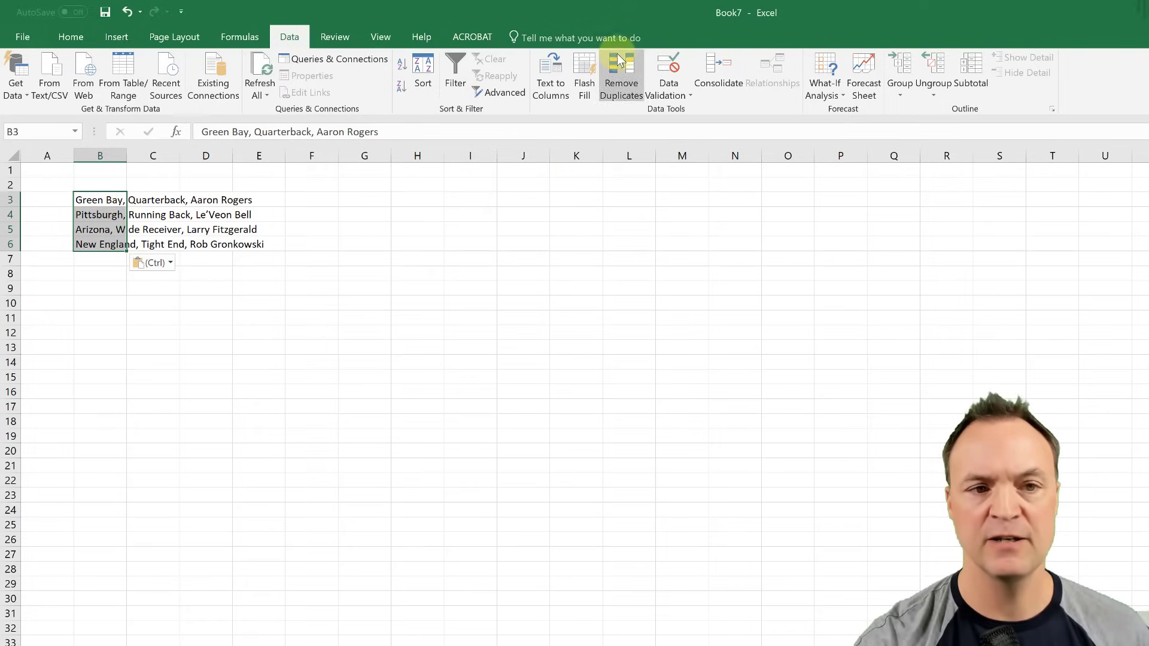
# Step: Split the pasted lines at commas with Text to Columns into team, position and player
pyautogui.click(552, 70)
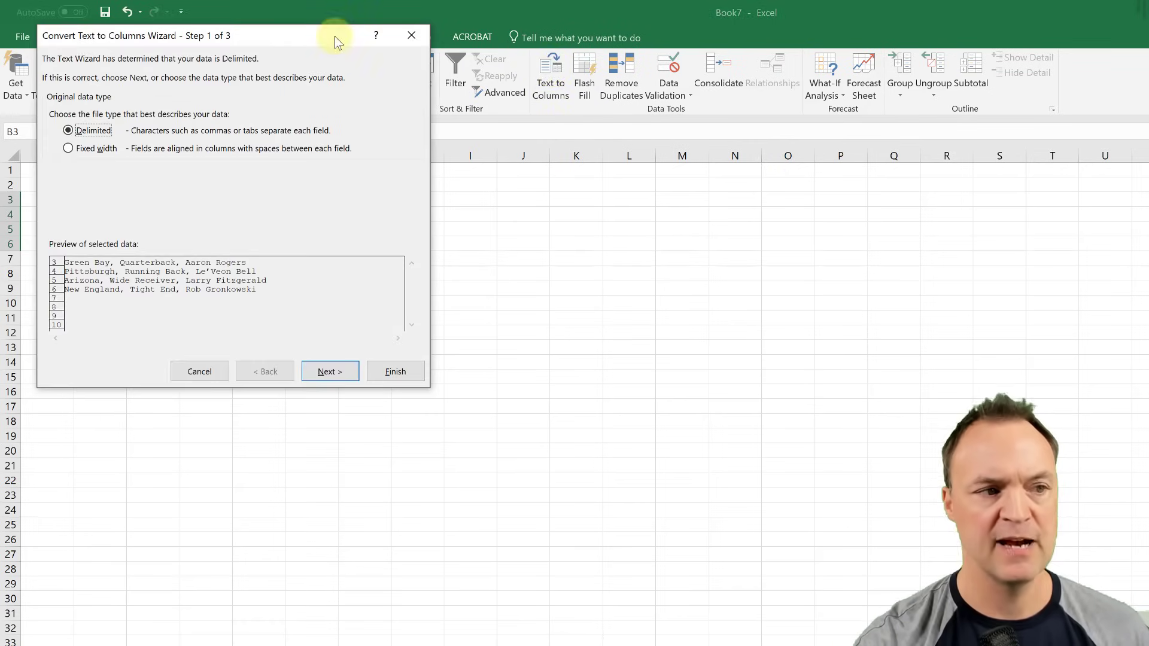
pyautogui.moveTo(335, 36); pyautogui.dragTo(423, 62)
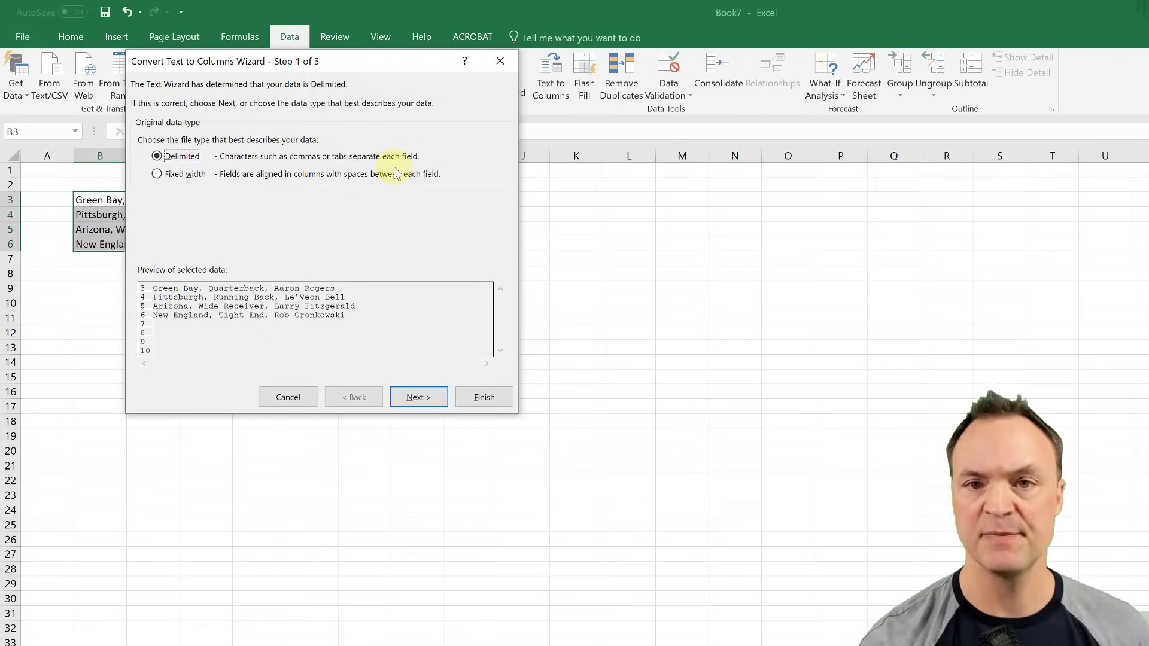
pyautogui.click(420, 409)
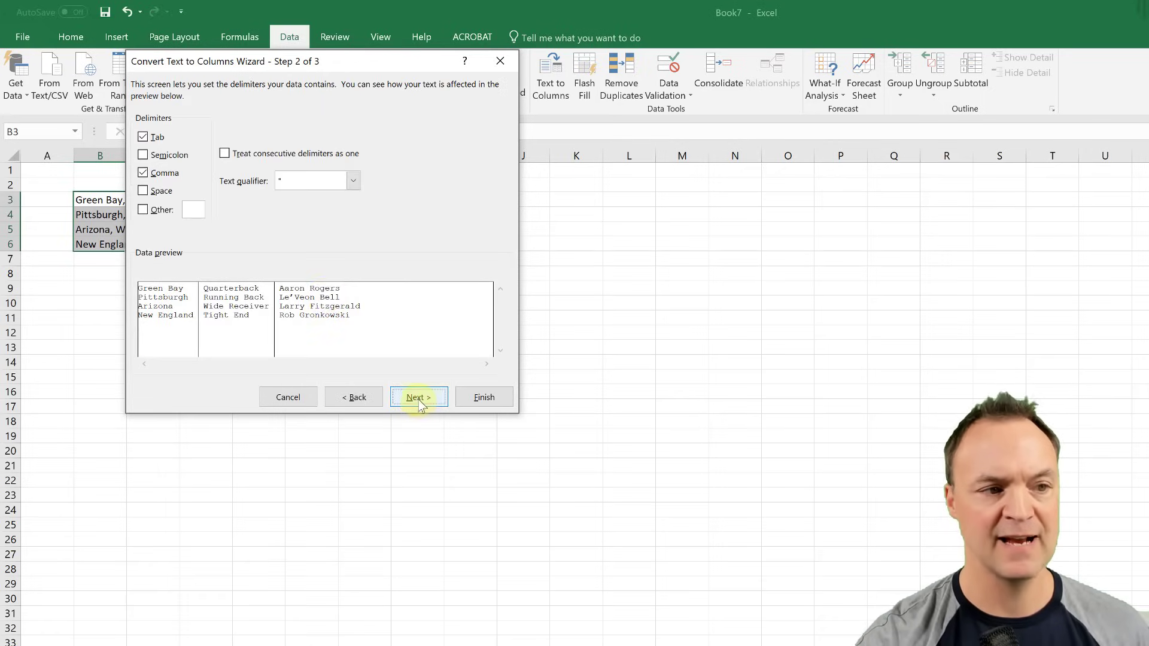
pyautogui.click(149, 174)
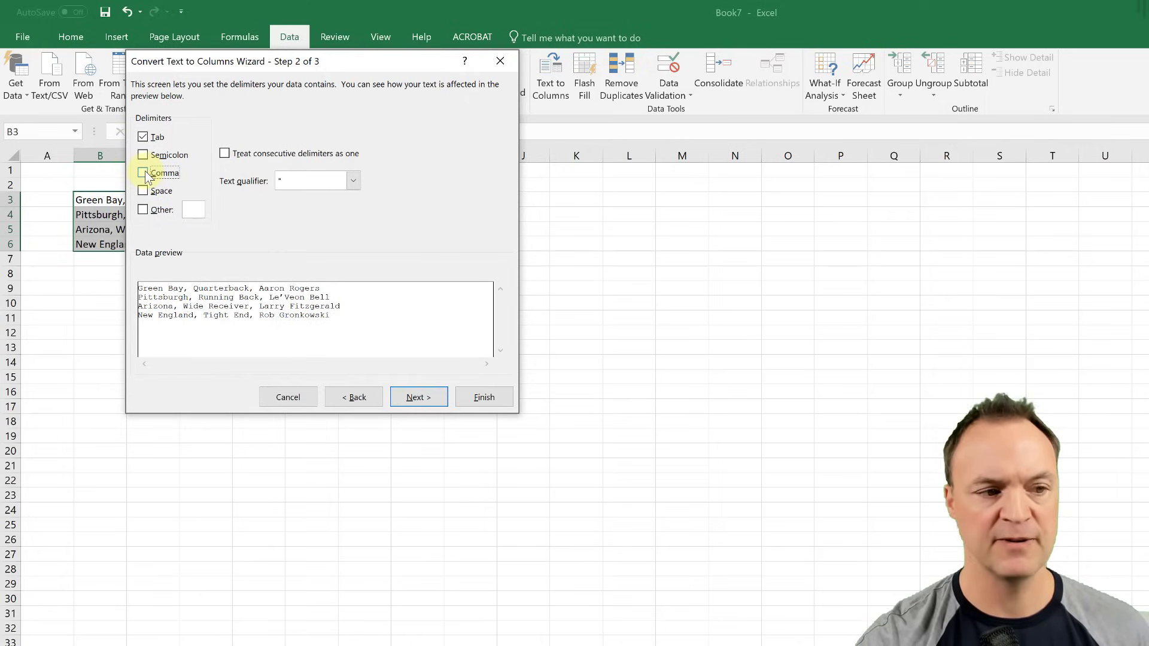
pyautogui.click(144, 173)
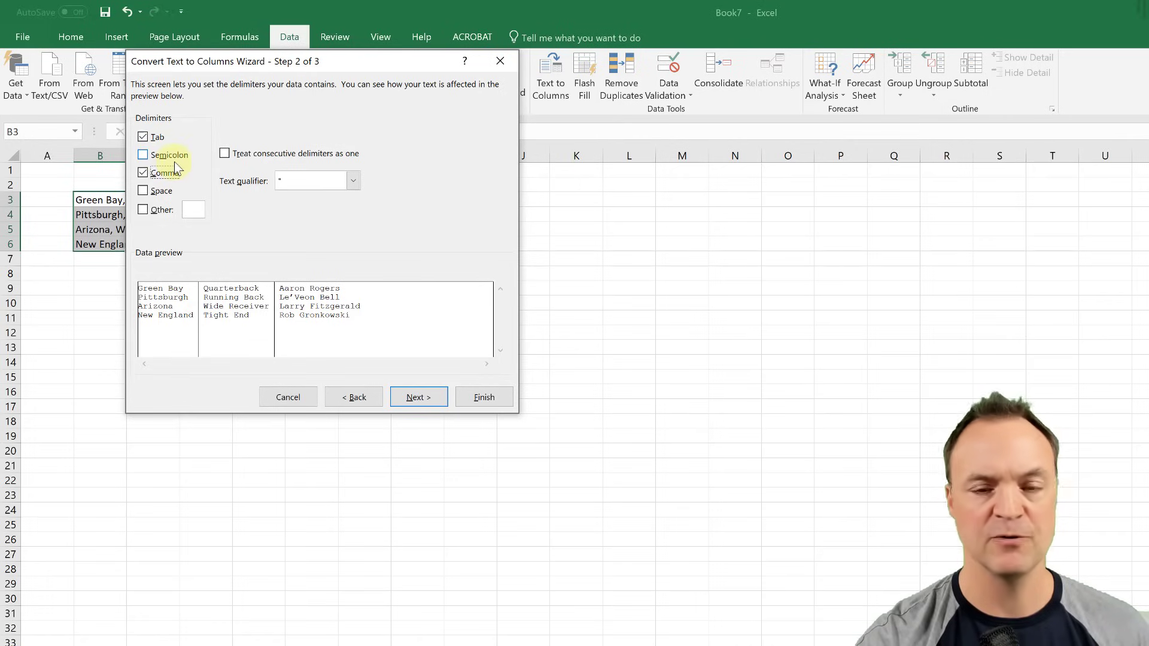
pyautogui.click(418, 398)
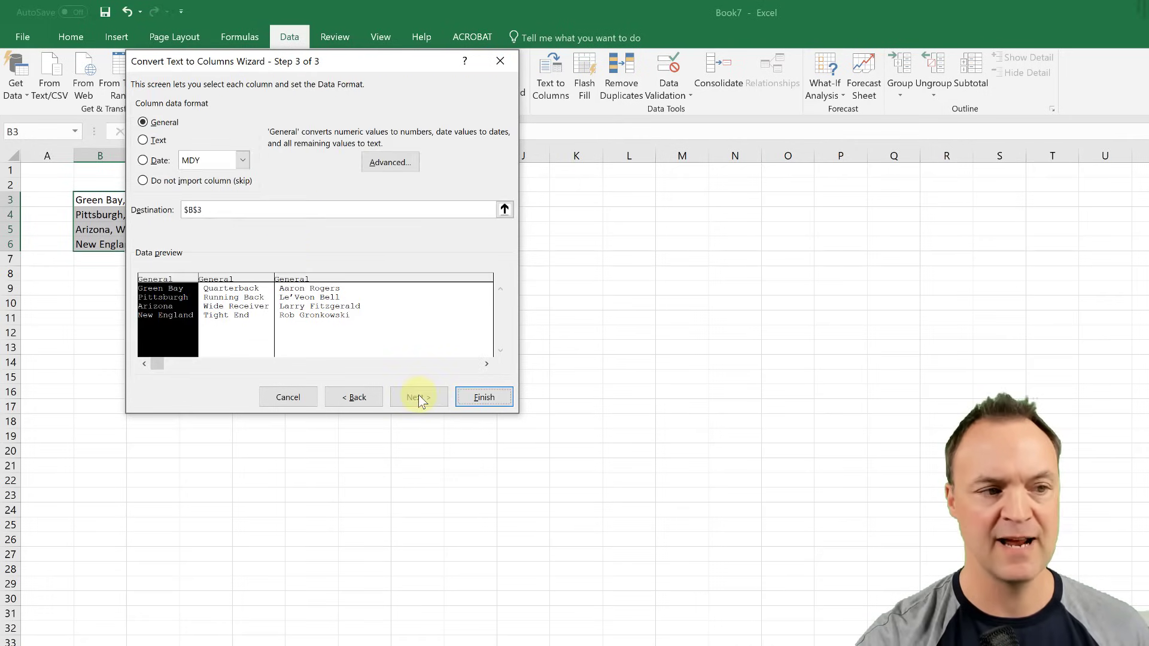
pyautogui.click(482, 397)
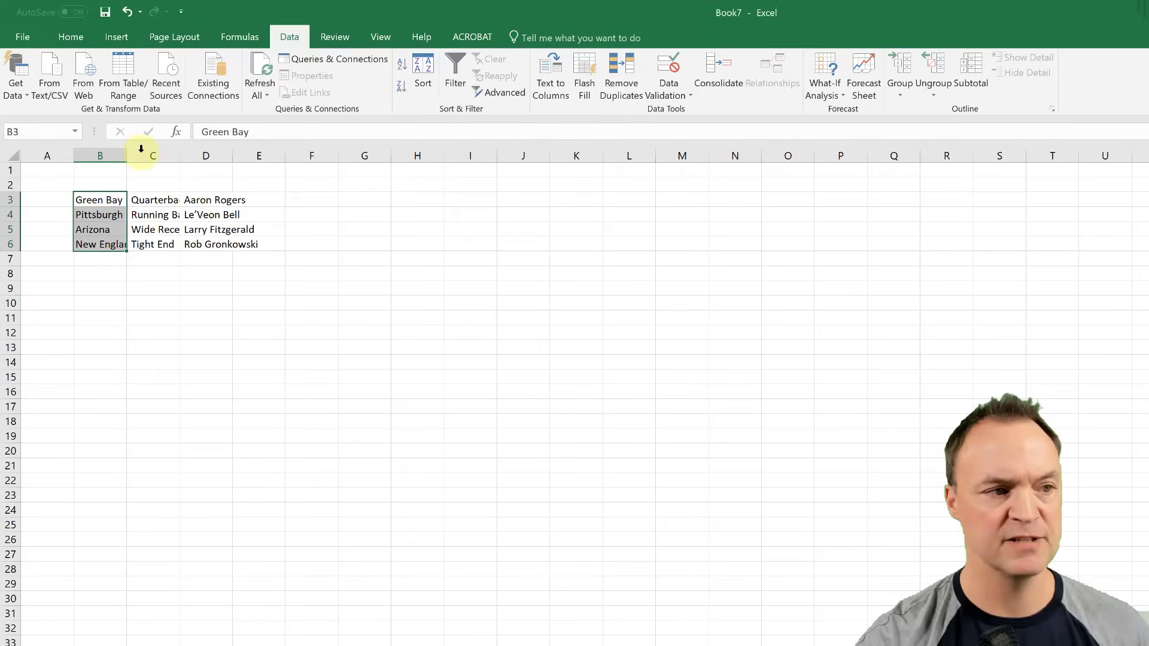
# Step: Autofit columns B–D to fit their contents
pyautogui.click(12, 160)
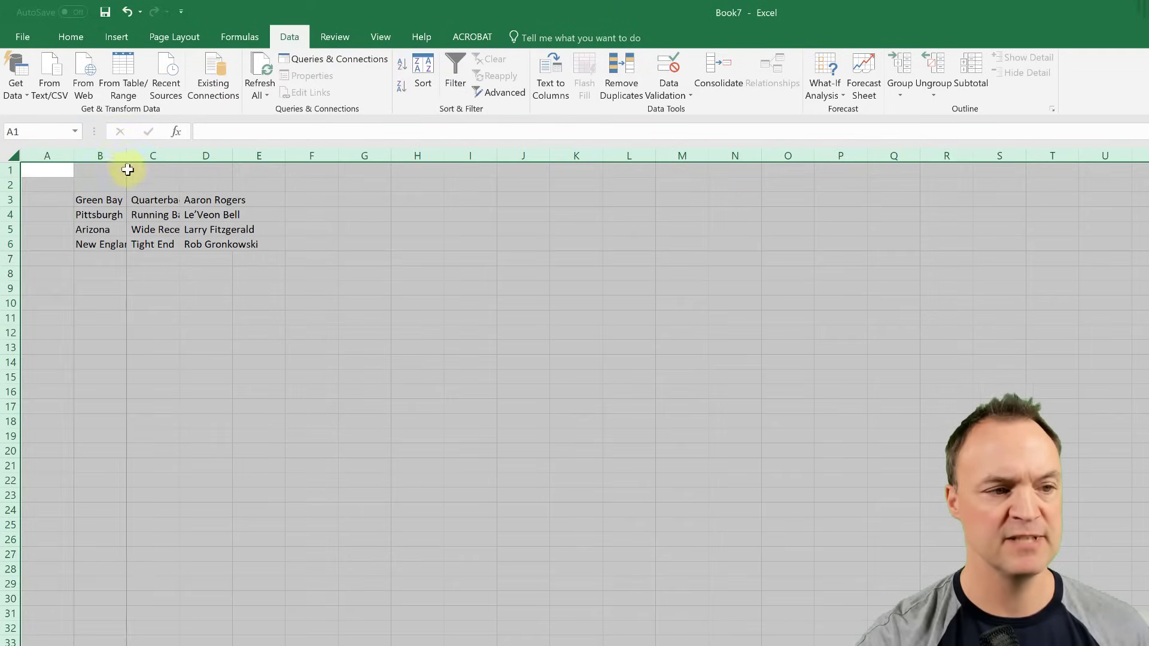
pyautogui.doubleClick(126, 155)
pyautogui.click(207, 318)
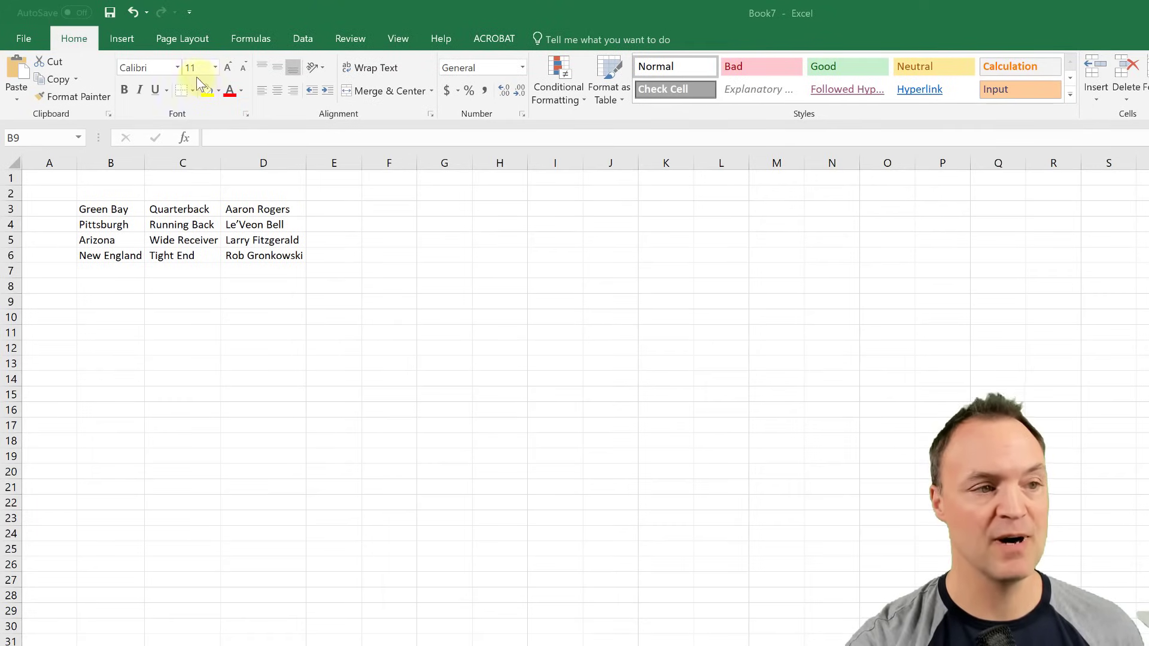
pyautogui.click(120, 38)
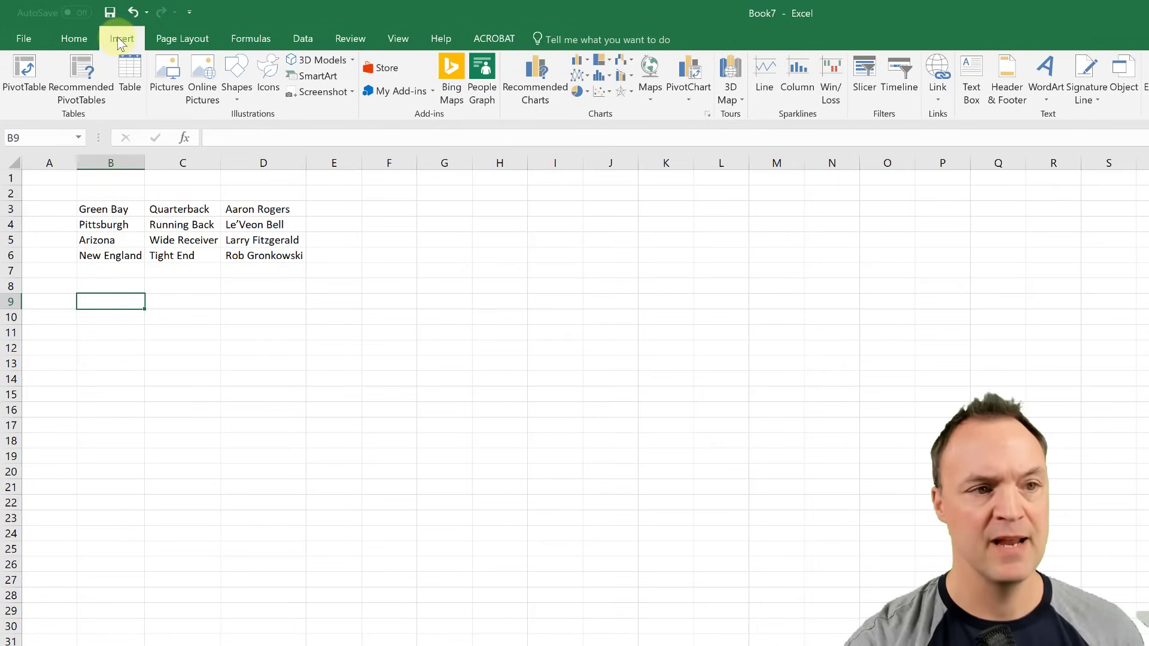
pyautogui.click(328, 96)
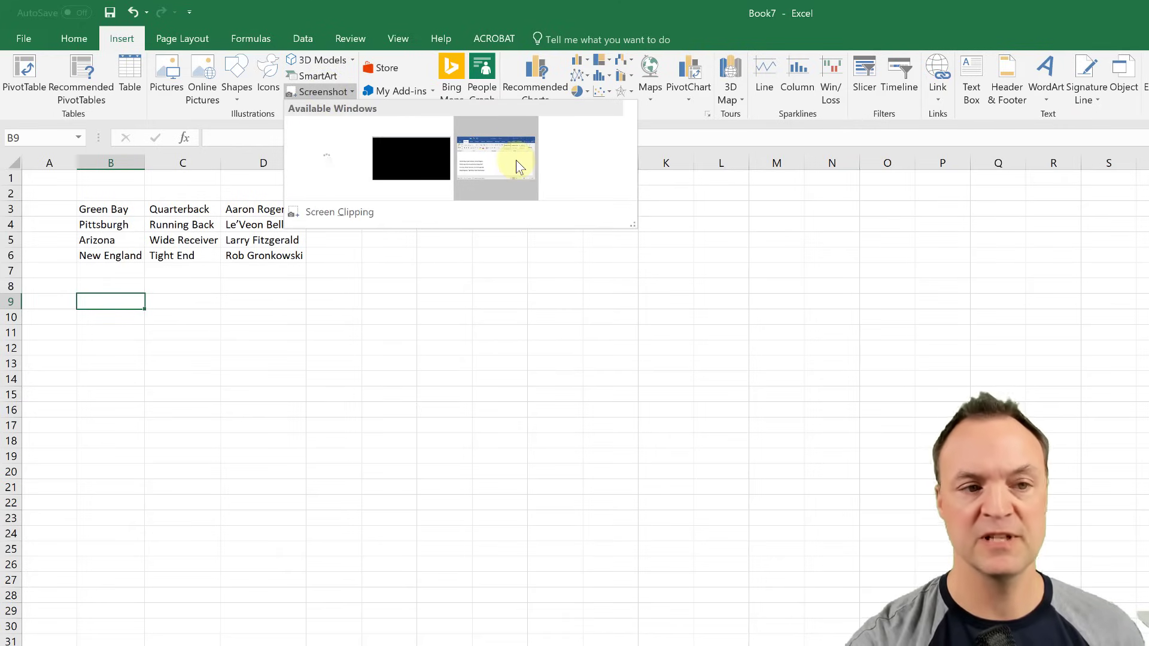
pyautogui.click(518, 164)
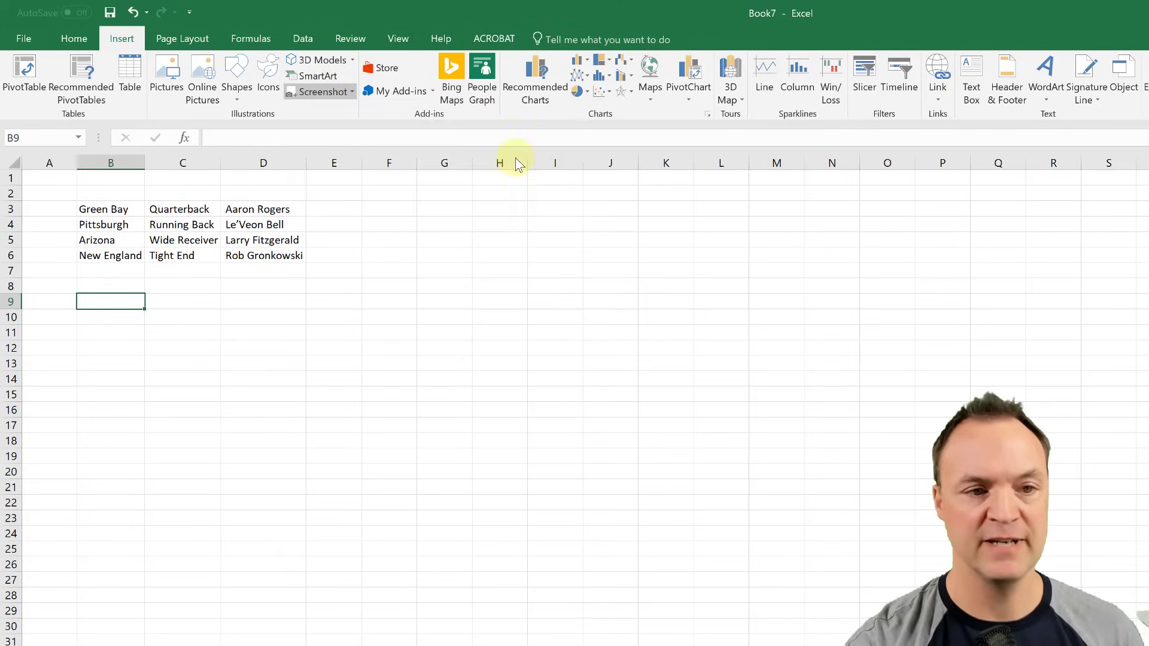
pyautogui.moveTo(591, 323); pyautogui.dragTo(937, 272)
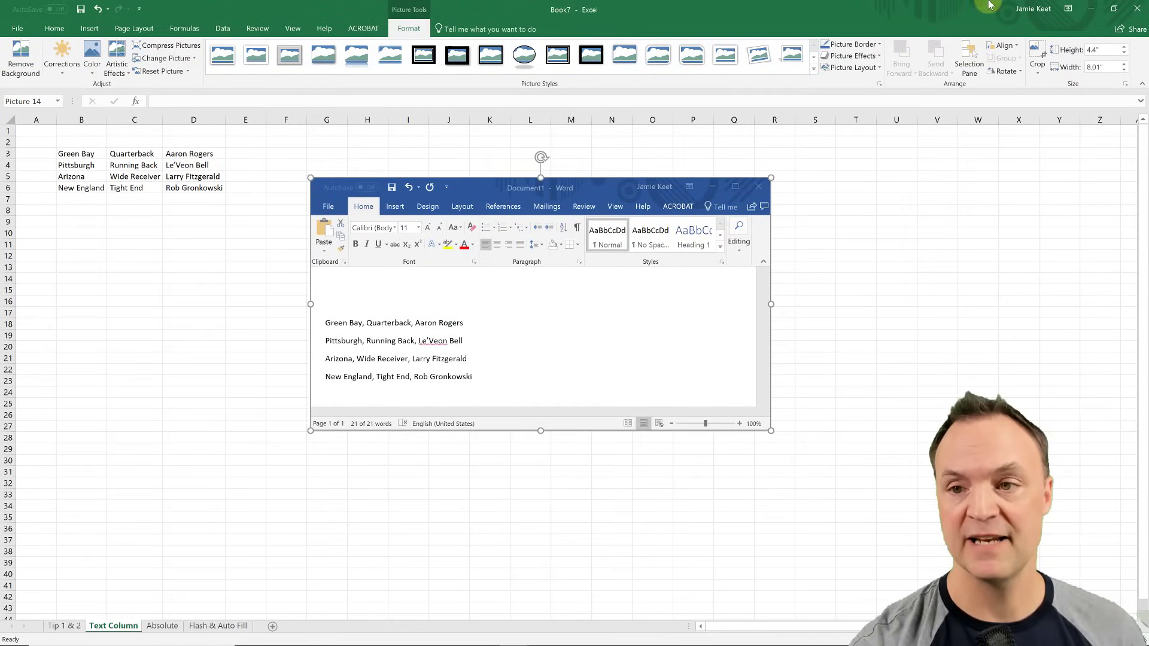
pyautogui.click(1038, 59)
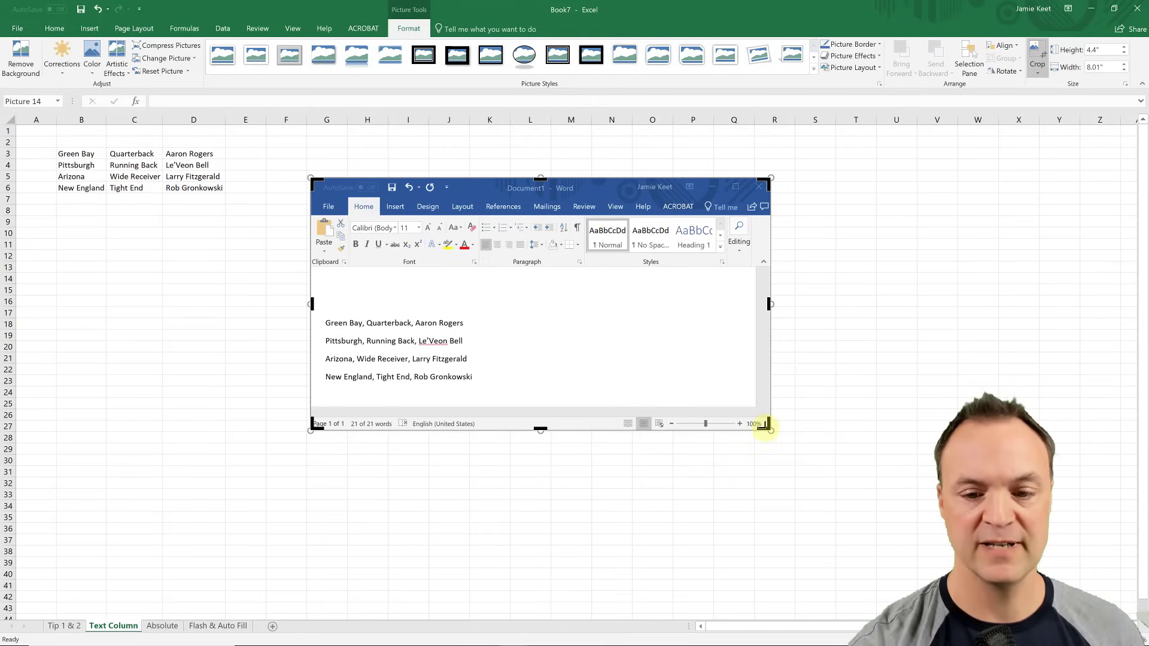
pyautogui.moveTo(766, 426); pyautogui.dragTo(518, 444)
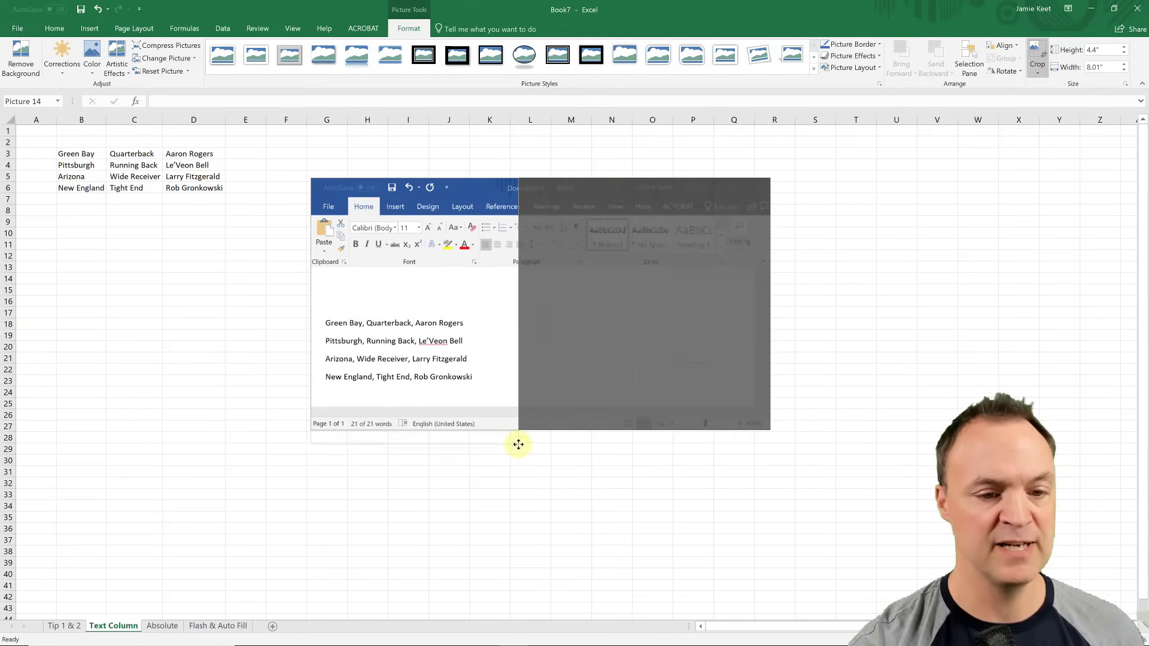
pyautogui.click(894, 368)
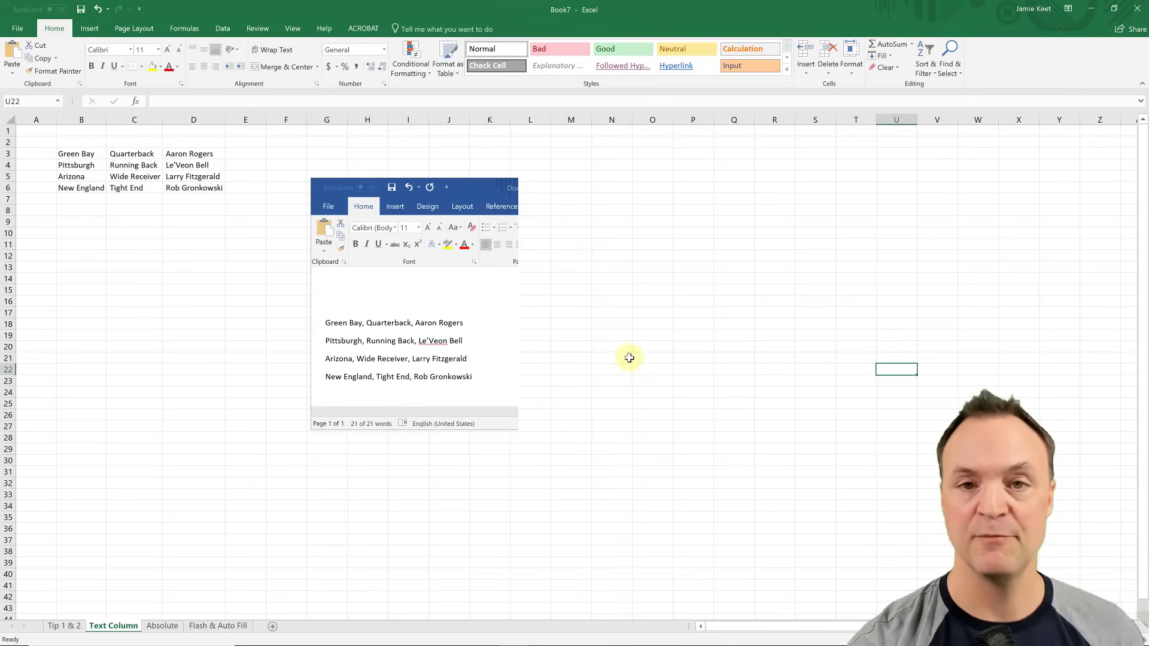
pyautogui.click(406, 359)
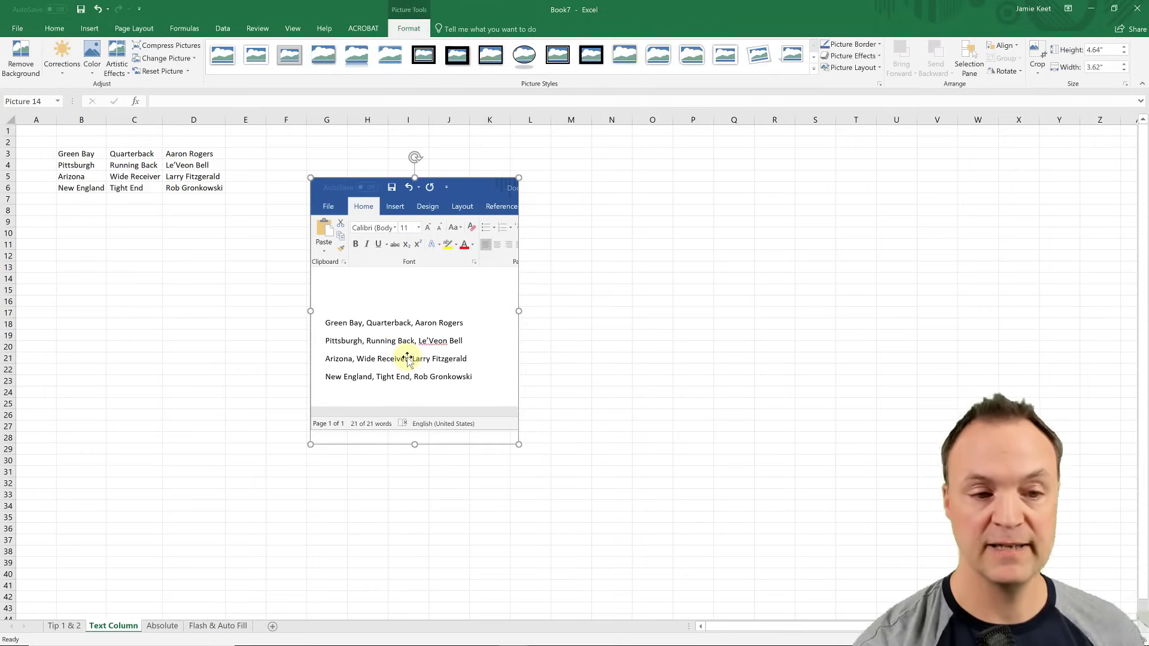
pyautogui.press('Delete')
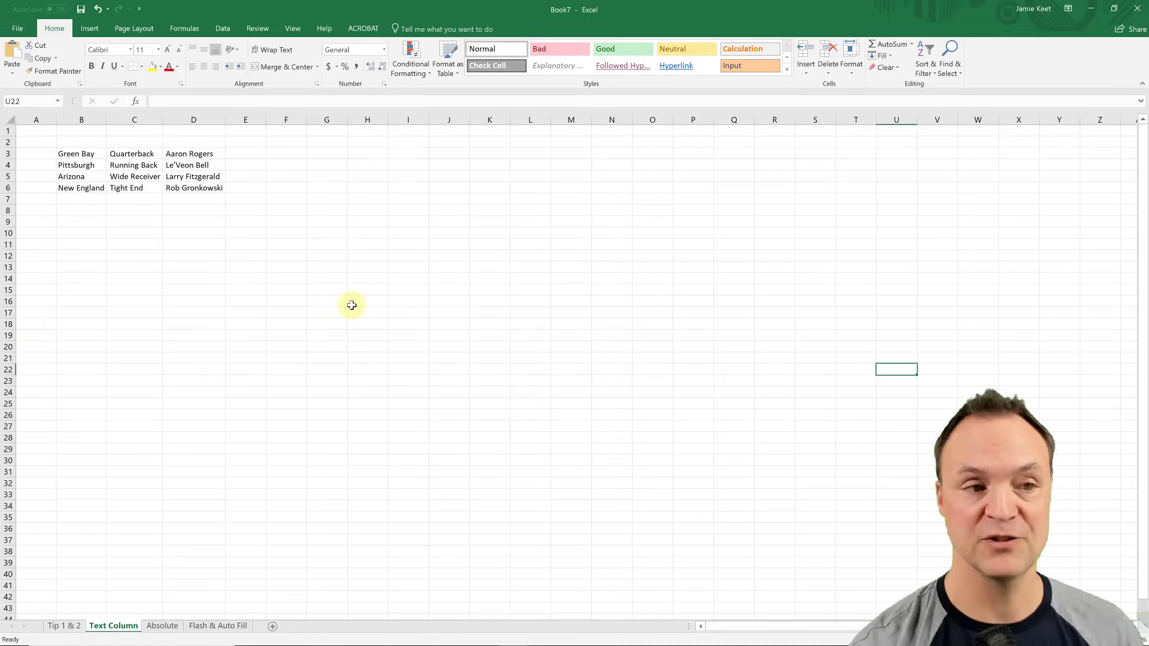
# Step: Insert a screen clipping of the NFL.com player photo and move it to the sheet's middle
pyautogui.click(91, 29)
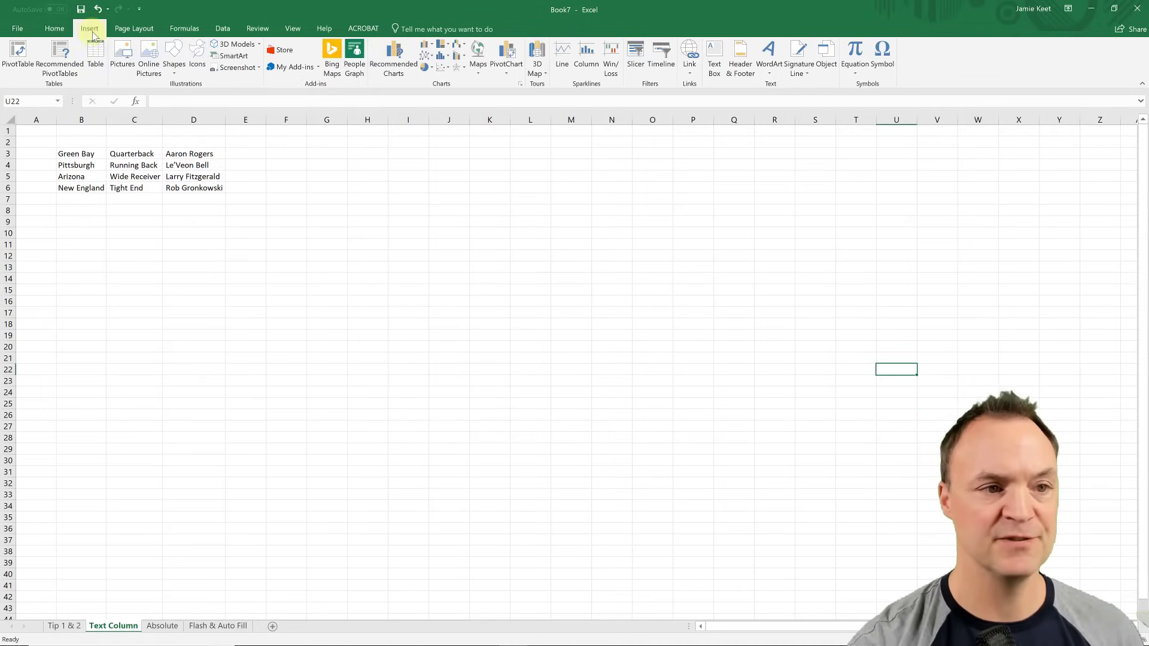
pyautogui.click(259, 68)
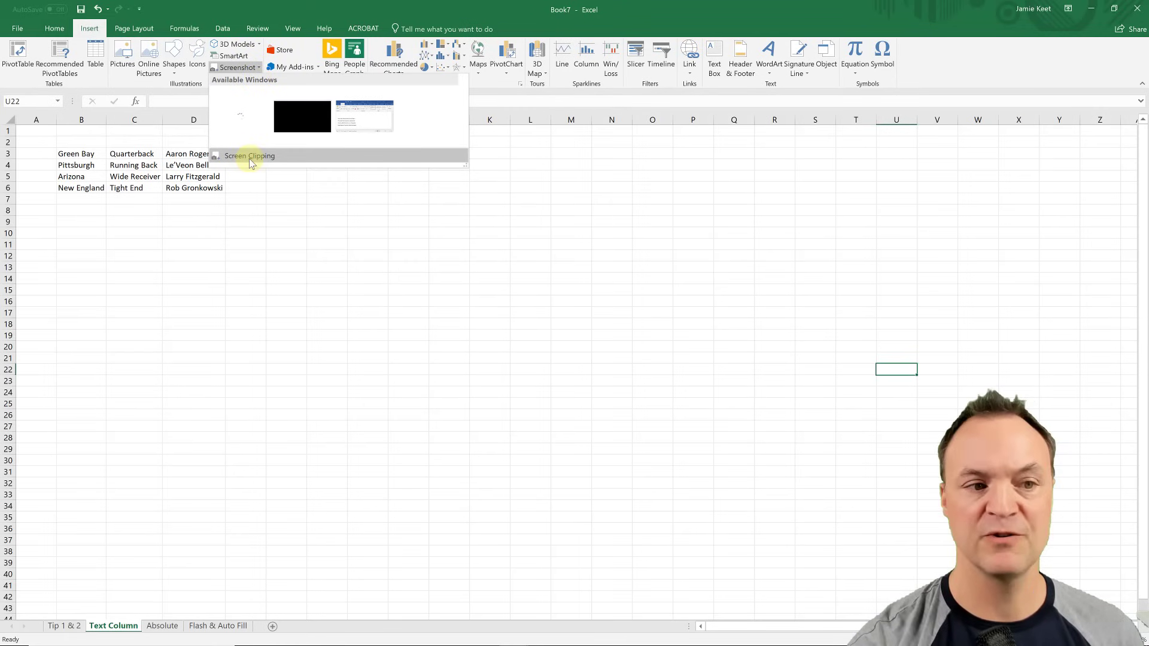
pyautogui.click(253, 158)
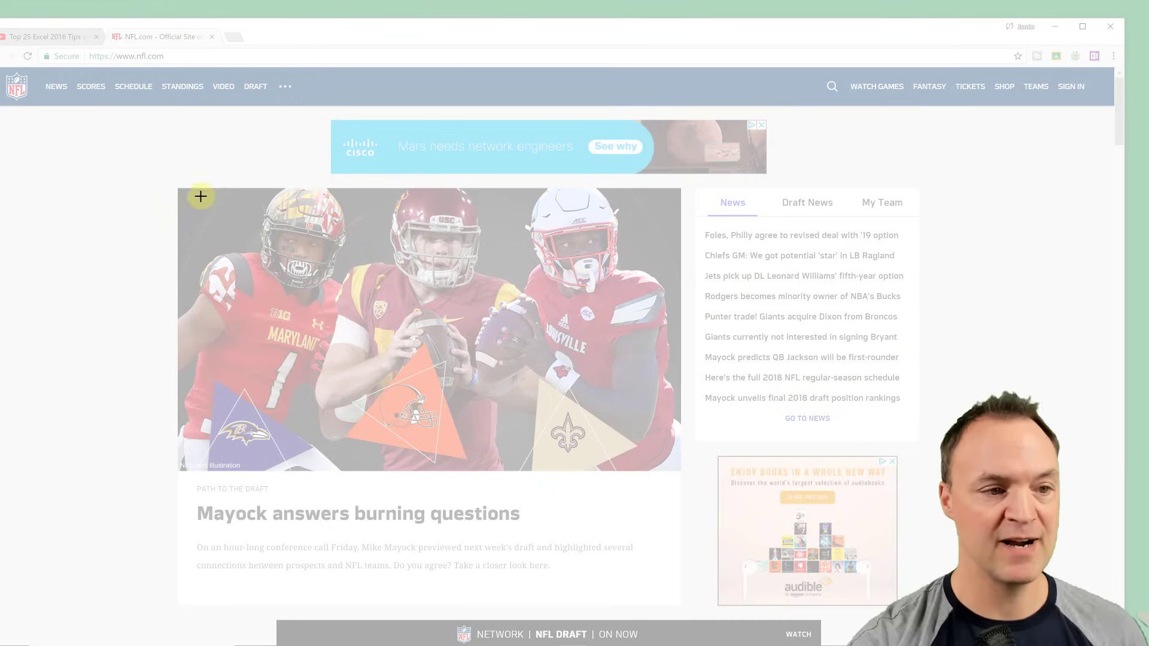
pyautogui.moveTo(183, 192); pyautogui.dragTo(674, 467)
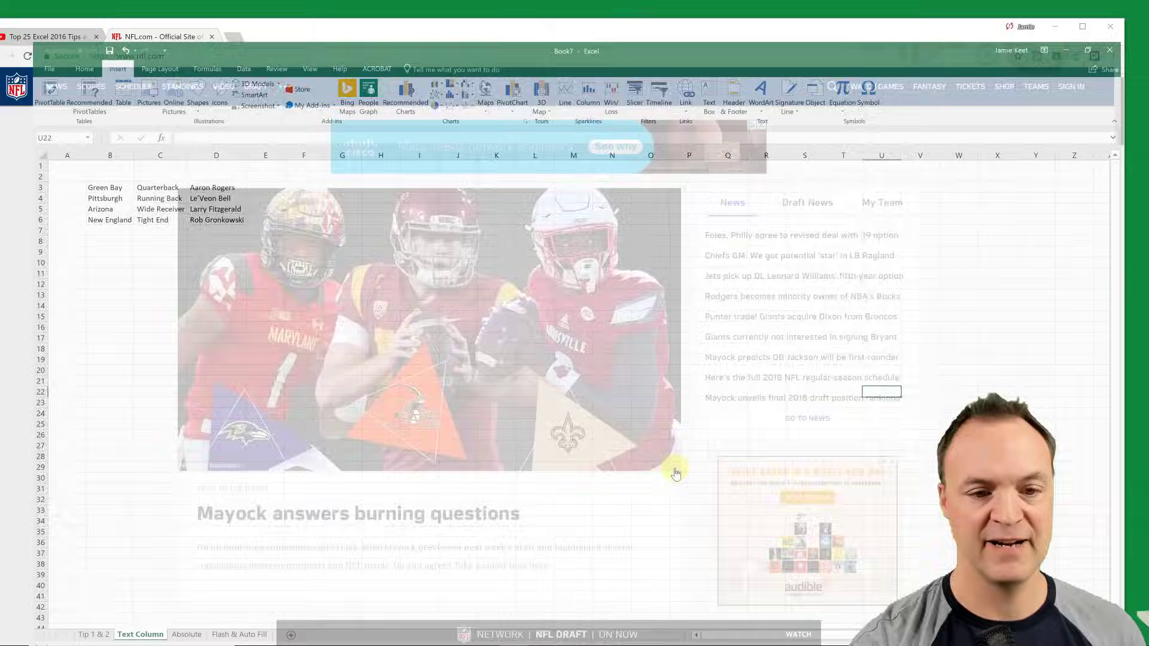
pyautogui.moveTo(751, 410); pyautogui.dragTo(193, 303)
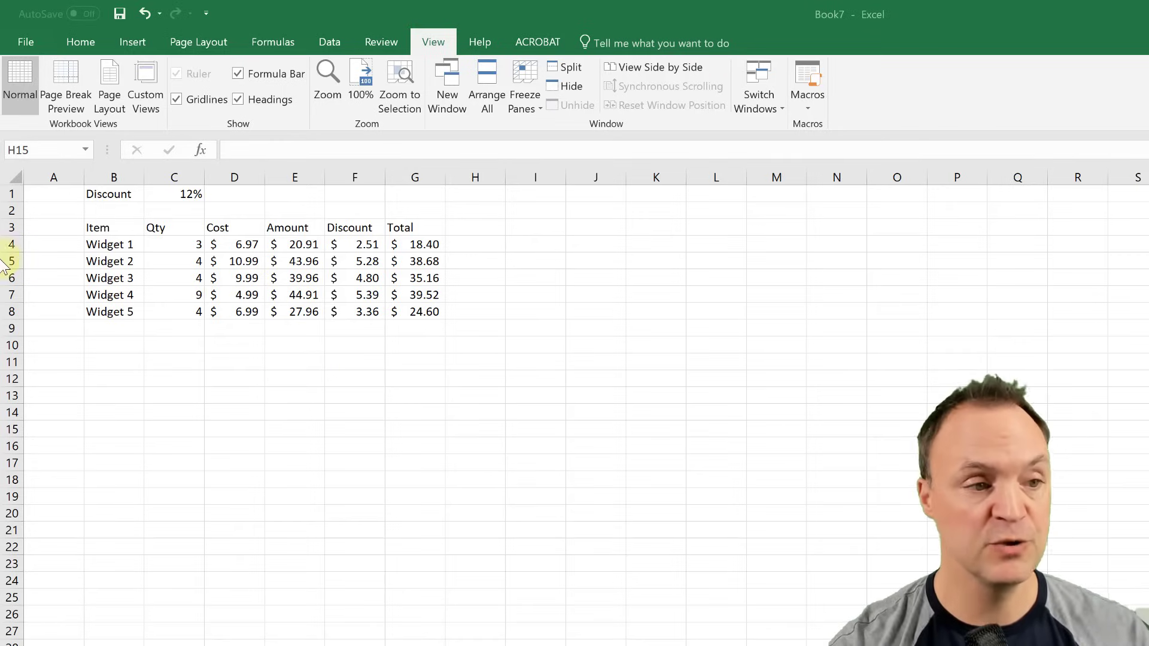
pyautogui.click(124, 247)
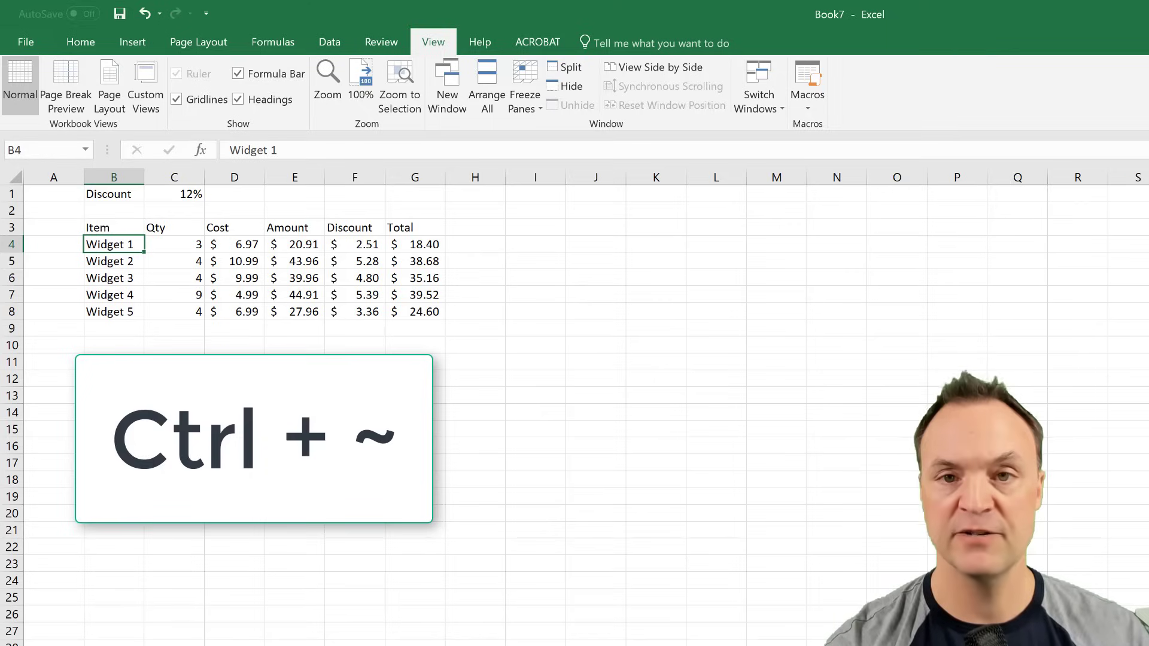
pyautogui.hotkey('ctrl', '`')
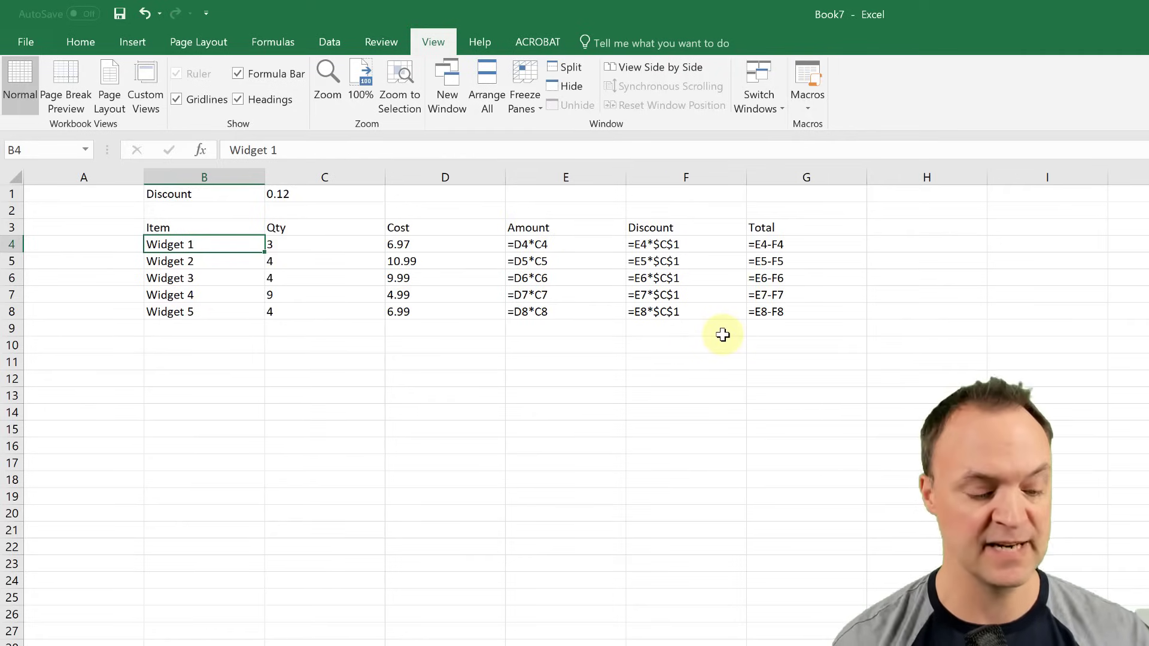
pyautogui.hotkey('ctrl', '`')
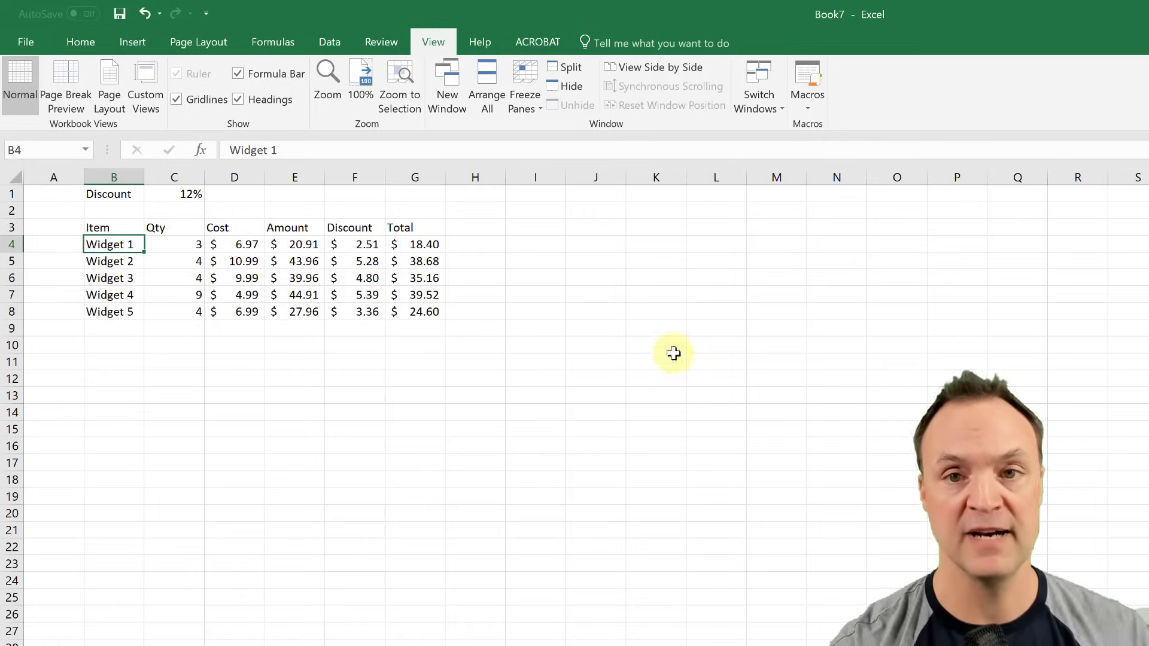
pyautogui.click(425, 245)
pyautogui.press('F2')
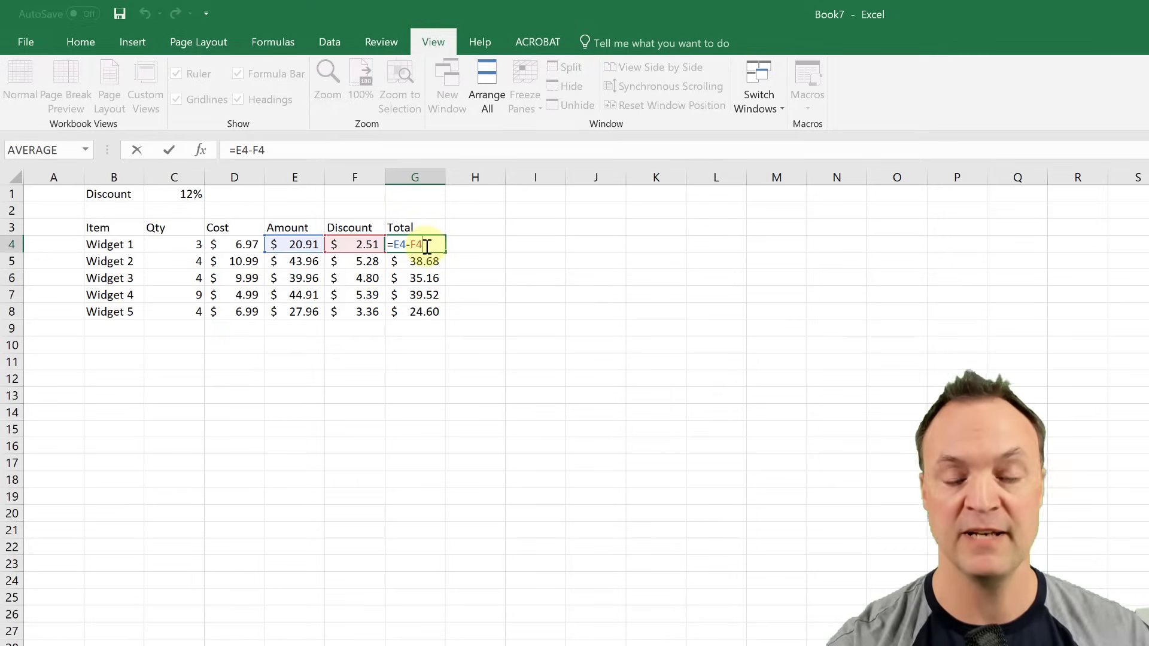
pyautogui.click(477, 433)
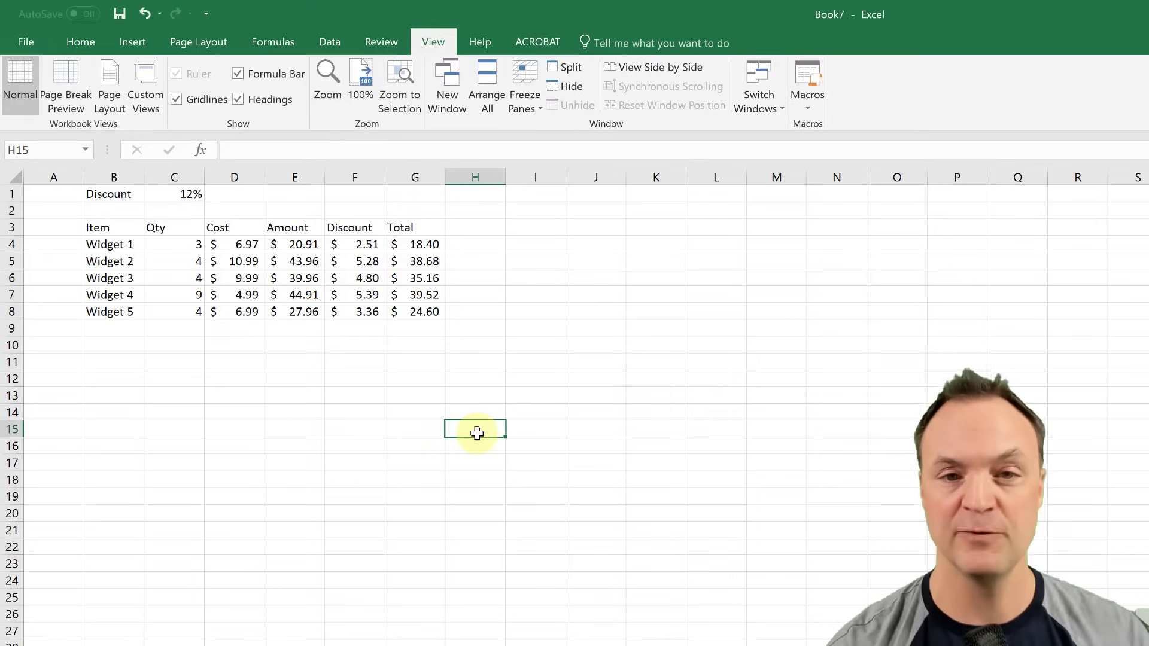